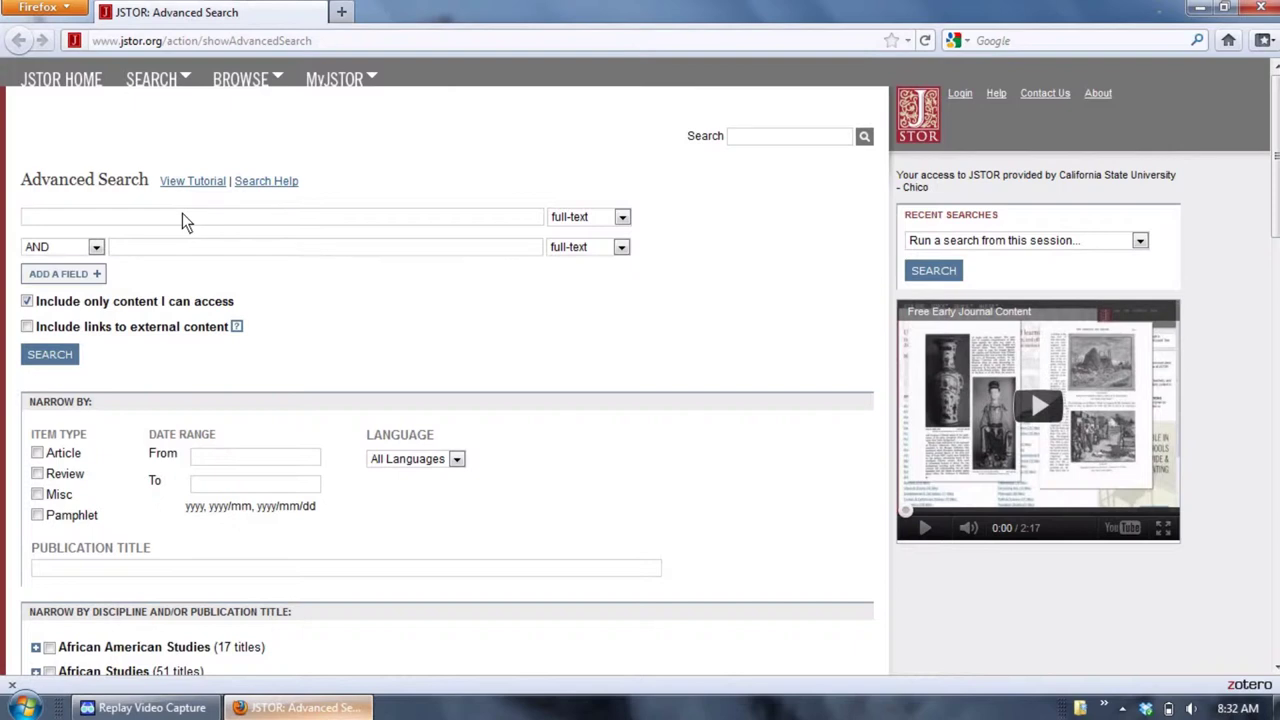
# Step: Search JSTOR for "Facebook" and open the article "A Space Called Home: An Immigrant Adolescent's Digital Literacy Practices"
pyautogui.write('Facebook')
pyautogui.click(72, 358)
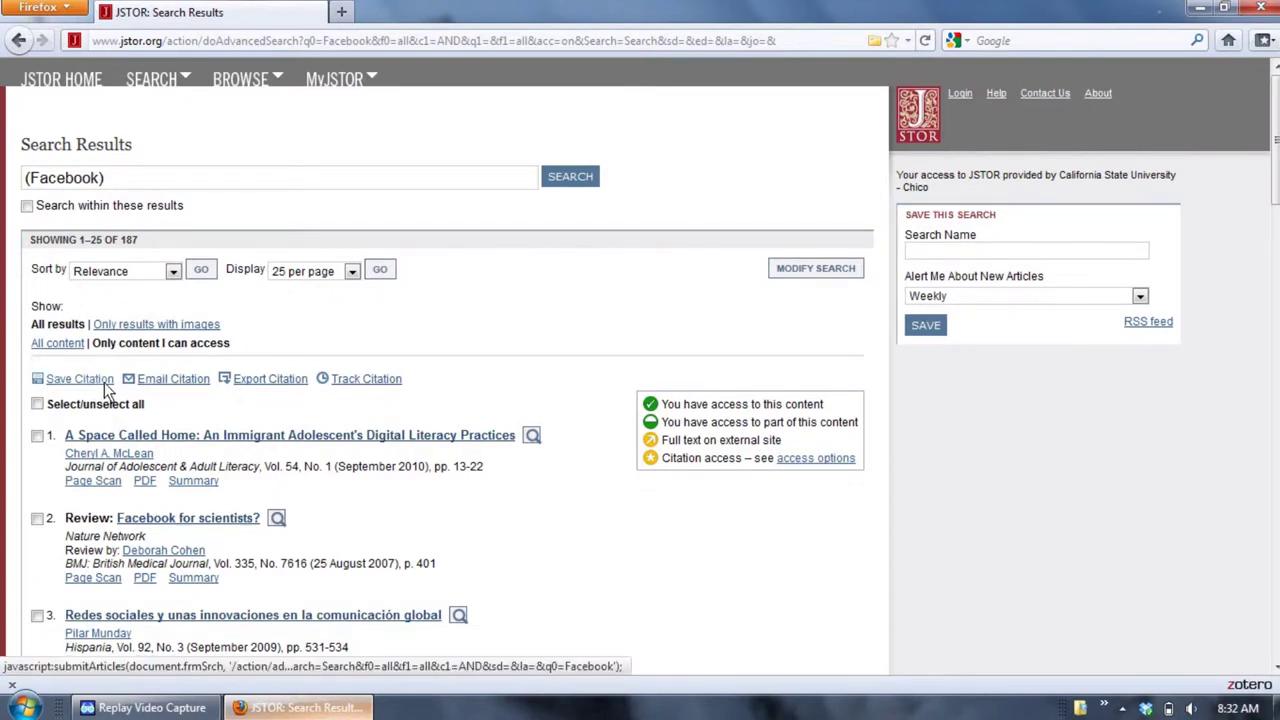
pyautogui.click(152, 440)
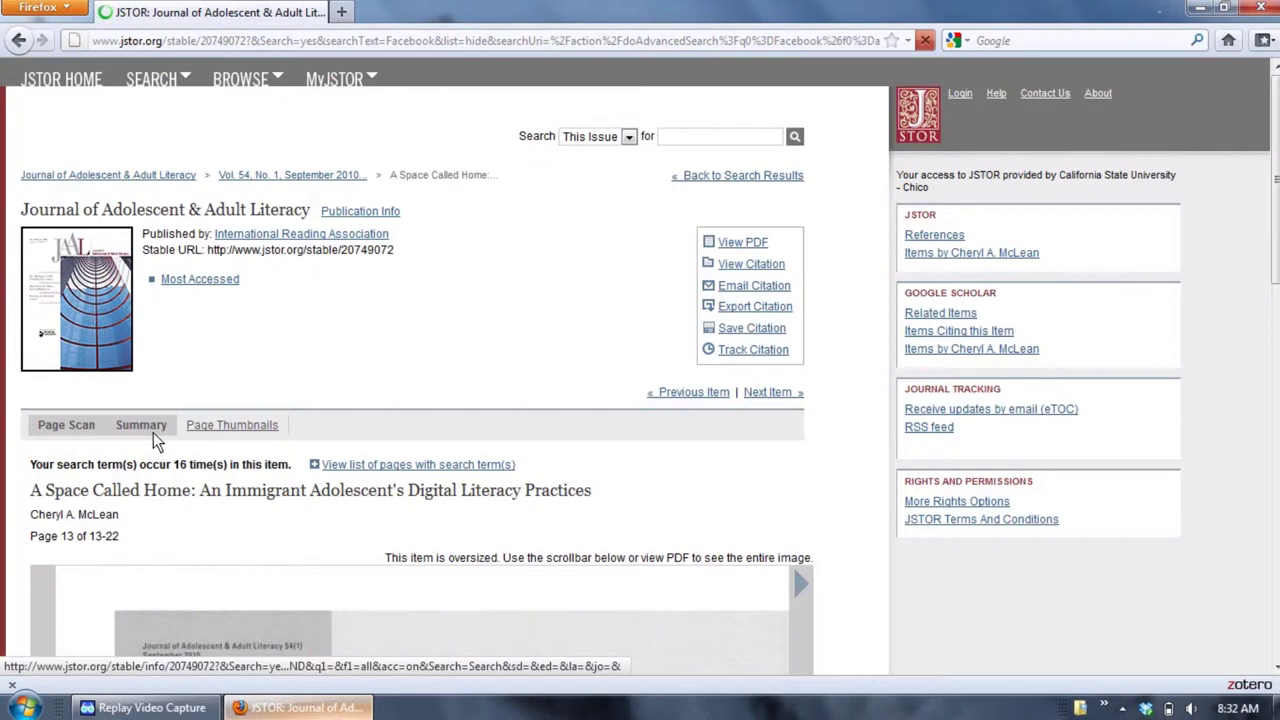
# Step: Save the open JSTOR article on digital literacy practices to the Zotero library
pyautogui.scroll(-1, 571, 419)
pyautogui.scroll(-4, 571, 419)
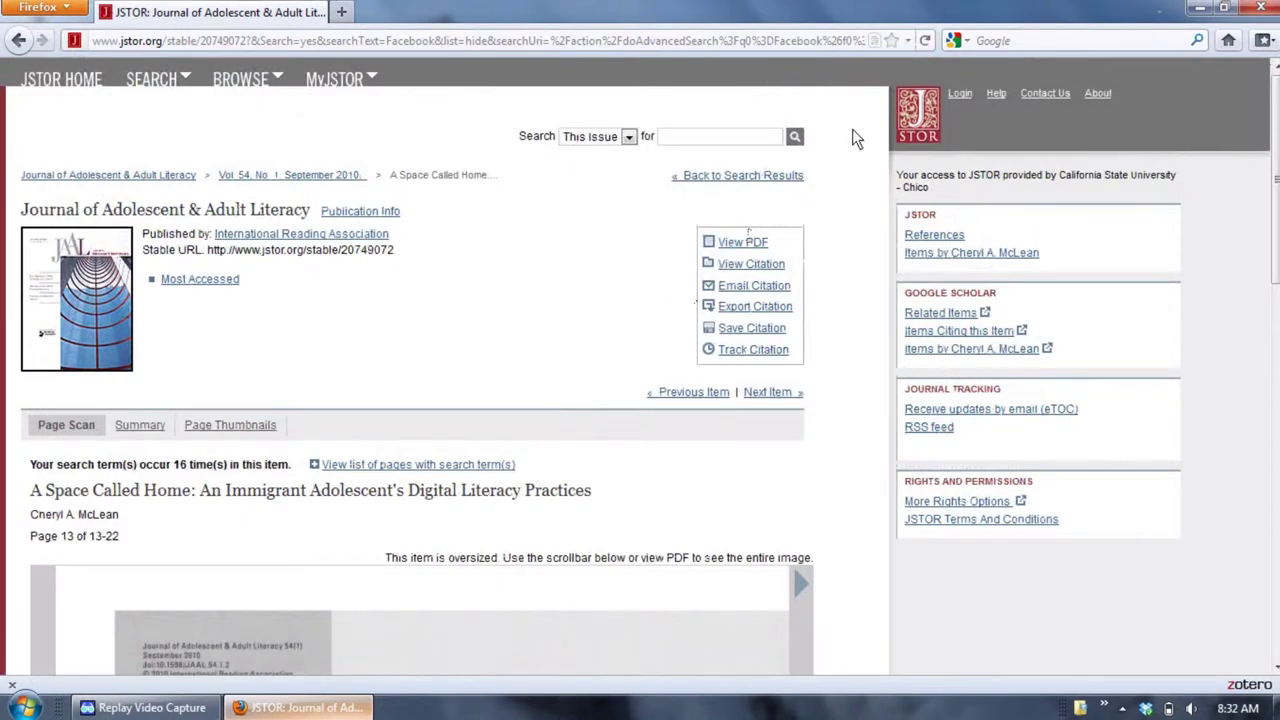
pyautogui.click(877, 44)
# Step: Open the Zotero library and inspect the bibliographic details and attachment of the saved "A Space Called Home" article
pyautogui.click(1249, 687)
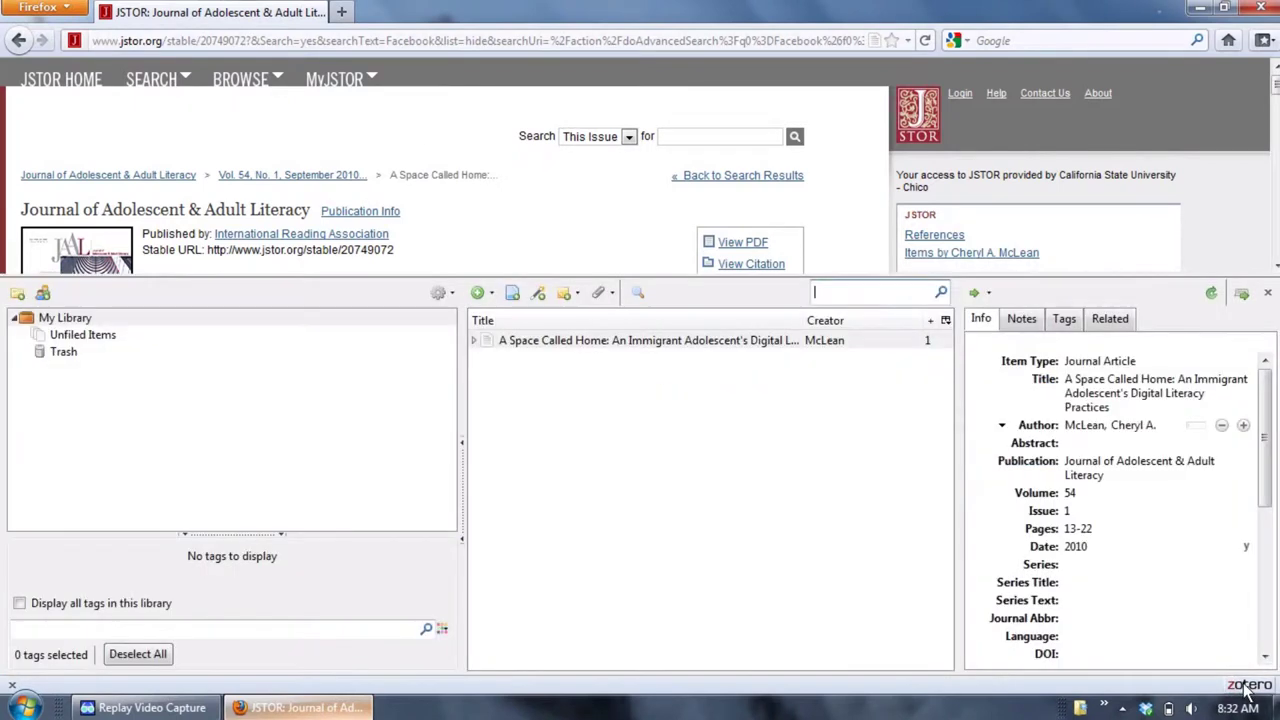
pyautogui.click(741, 340)
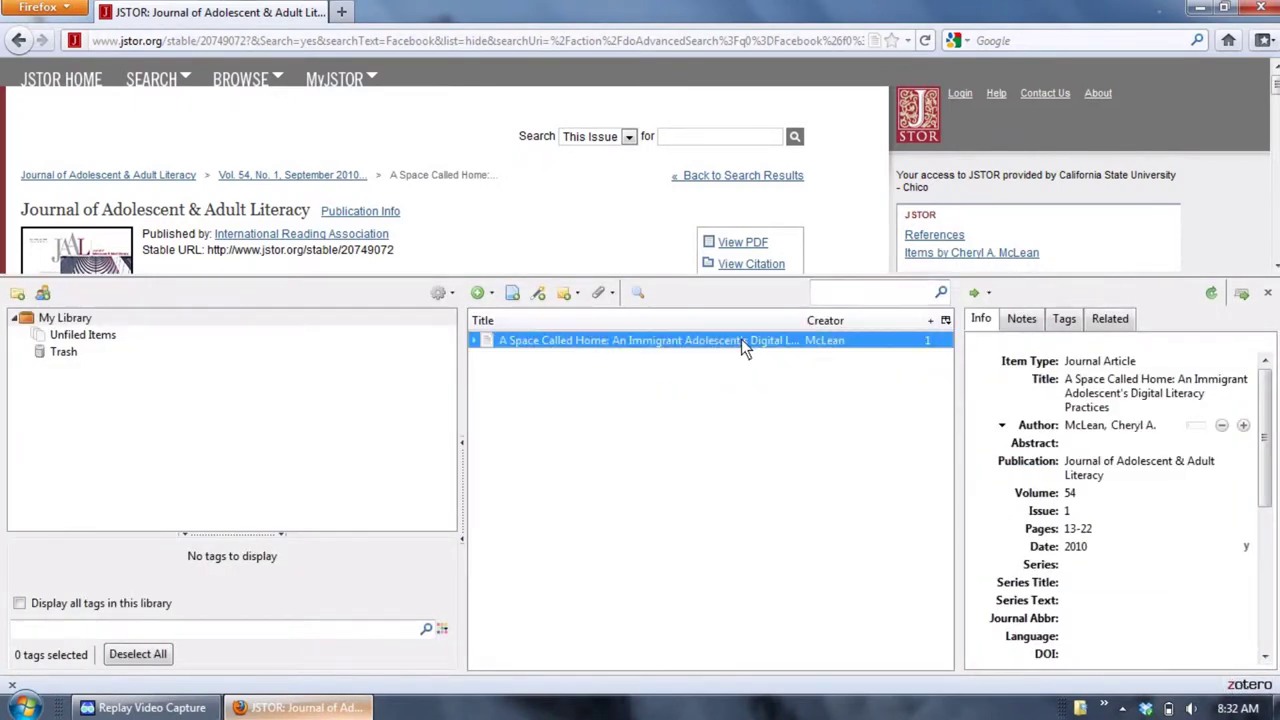
pyautogui.moveTo(1265, 440)
pyautogui.mouseDown()
pyautogui.moveTo(1265, 582)
pyautogui.moveTo(1265, 442)
pyautogui.mouseUp()
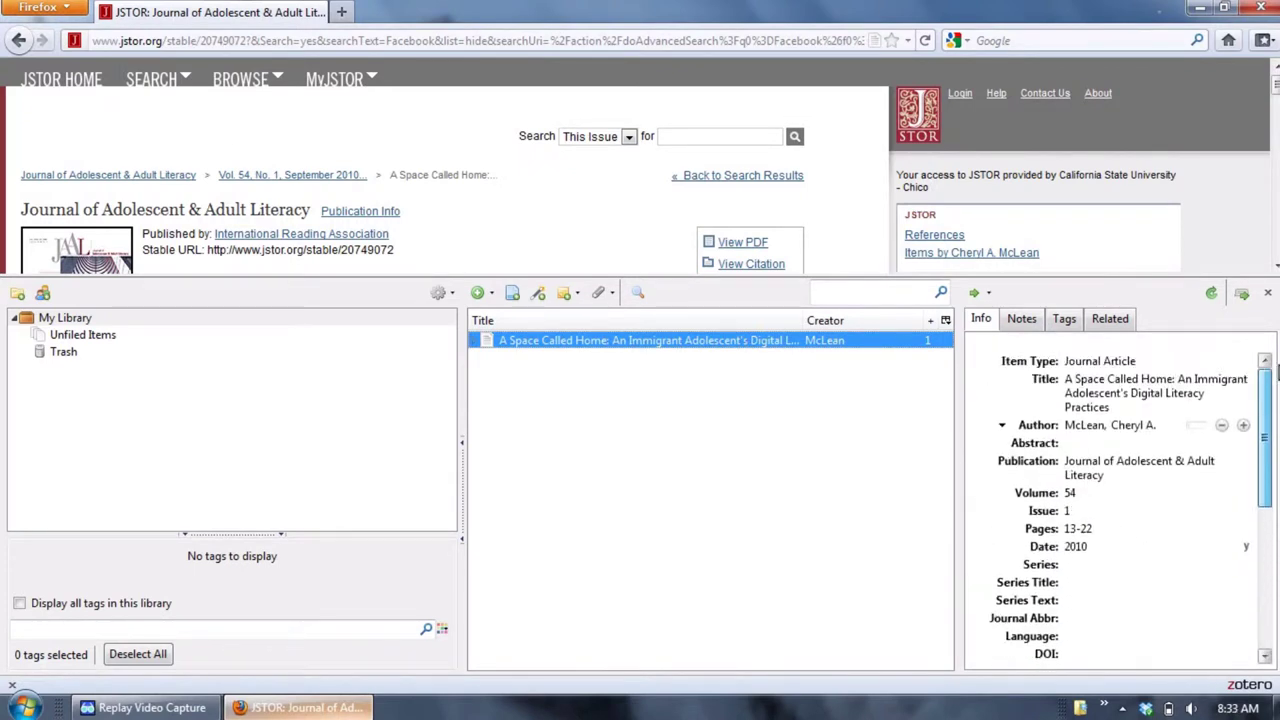
pyautogui.click(473, 341)
pyautogui.click(505, 360)
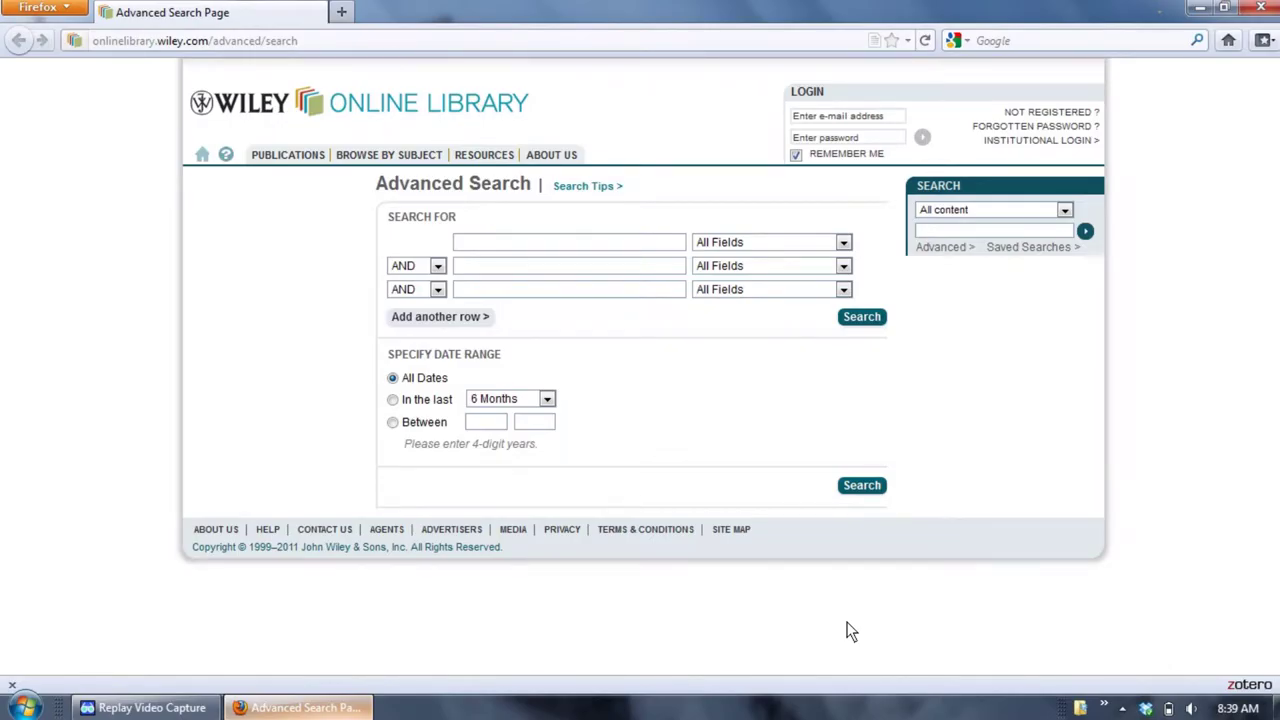
# Step: Search Wiley Online Library for "Facebook" in all fields and open the article "Surveillance on Reality Television and Facebook"
pyautogui.click(577, 245)
pyautogui.write('Facebook')
pyautogui.click(858, 318)
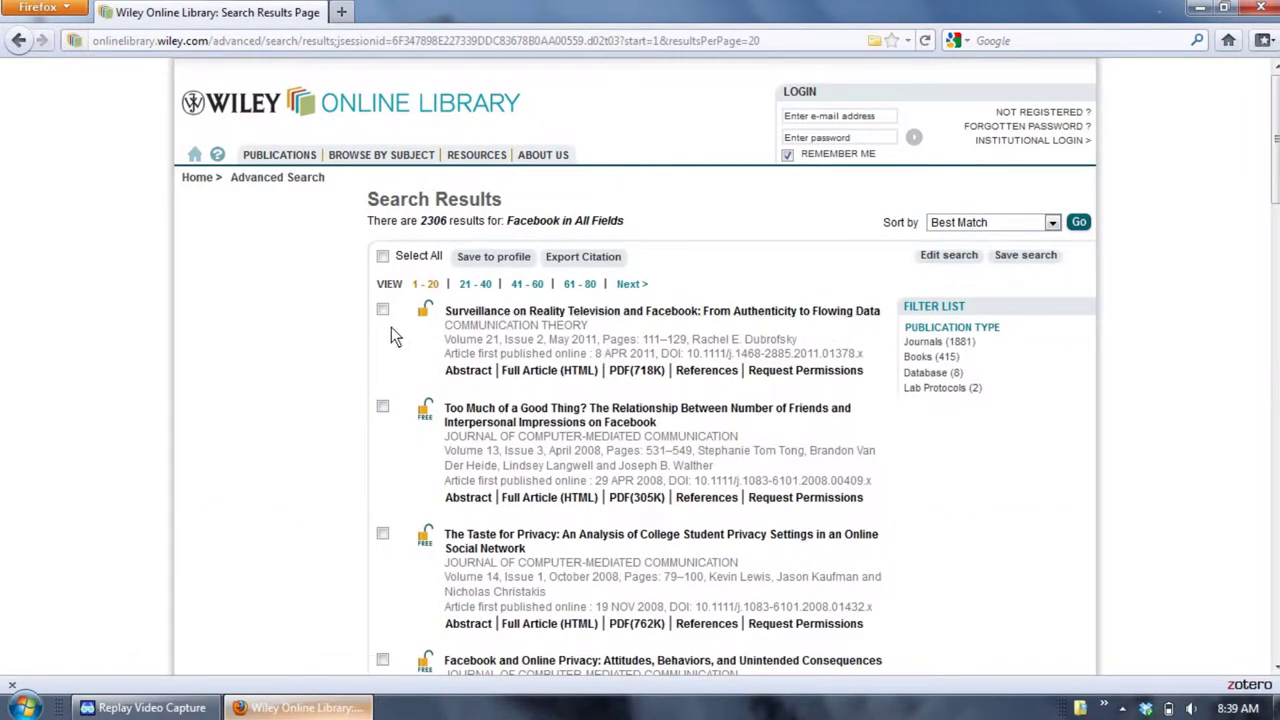
pyautogui.click(467, 320)
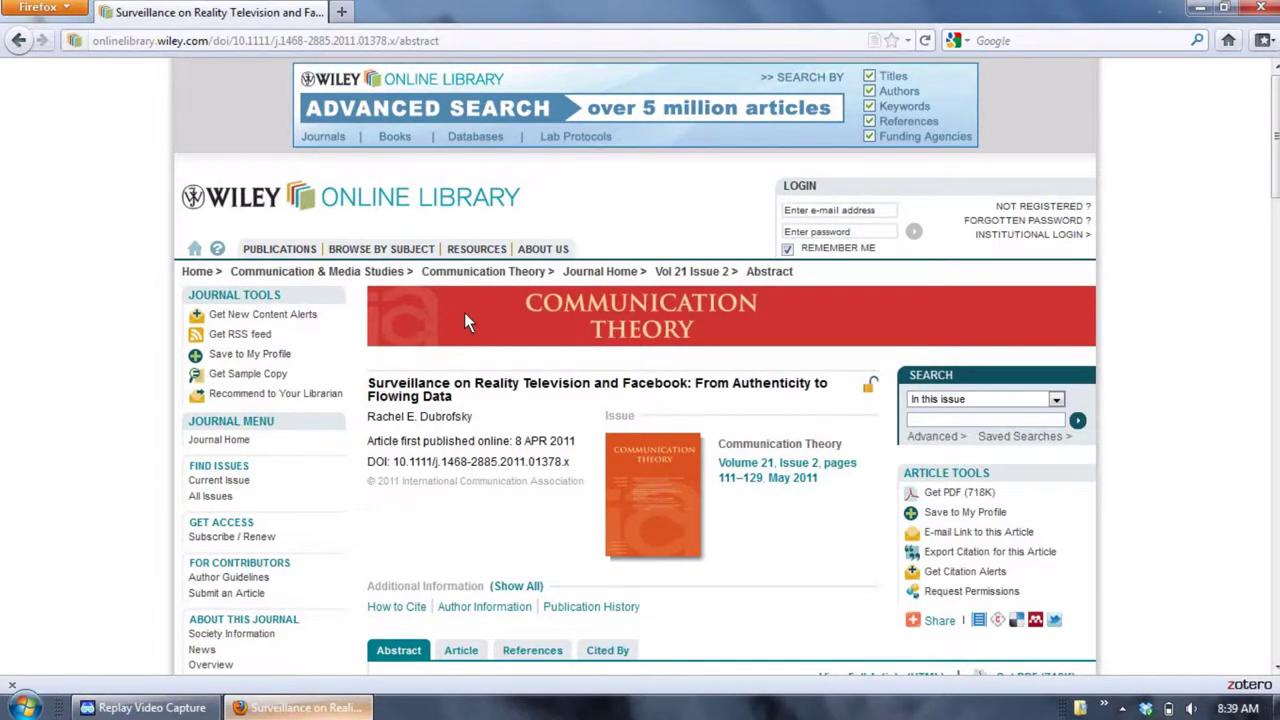
# Step: Look over the abstract page of the Wiley surveillance article and save the article to Zotero
pyautogui.scroll(-6, 490, 350)
pyautogui.scroll(-7, 490, 355)
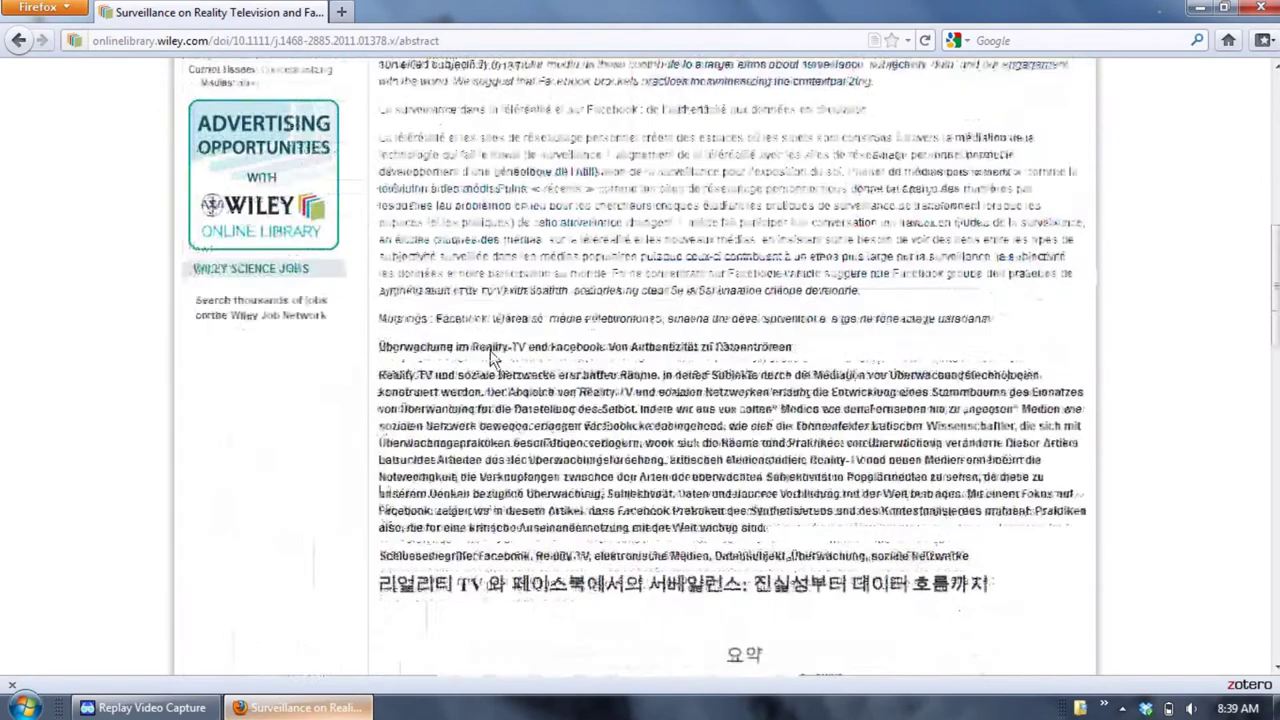
pyautogui.scroll(3, 490, 355)
pyautogui.scroll(10, 490, 356)
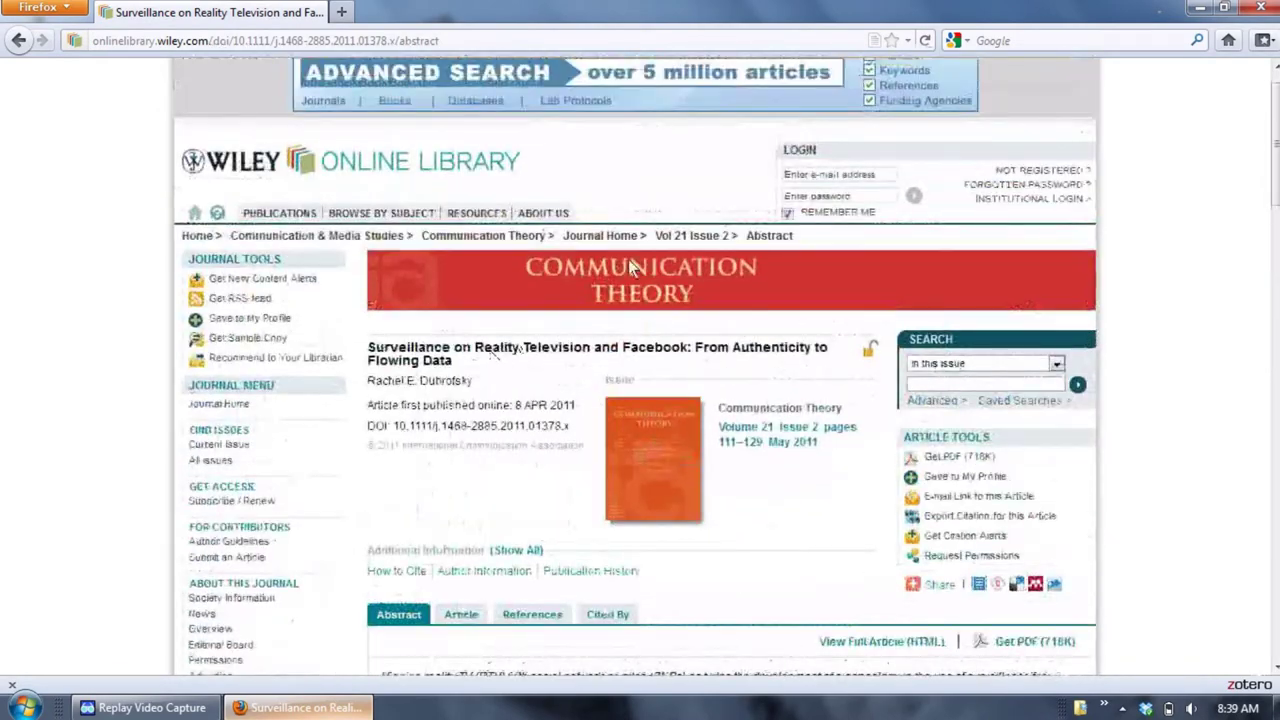
pyautogui.click(875, 43)
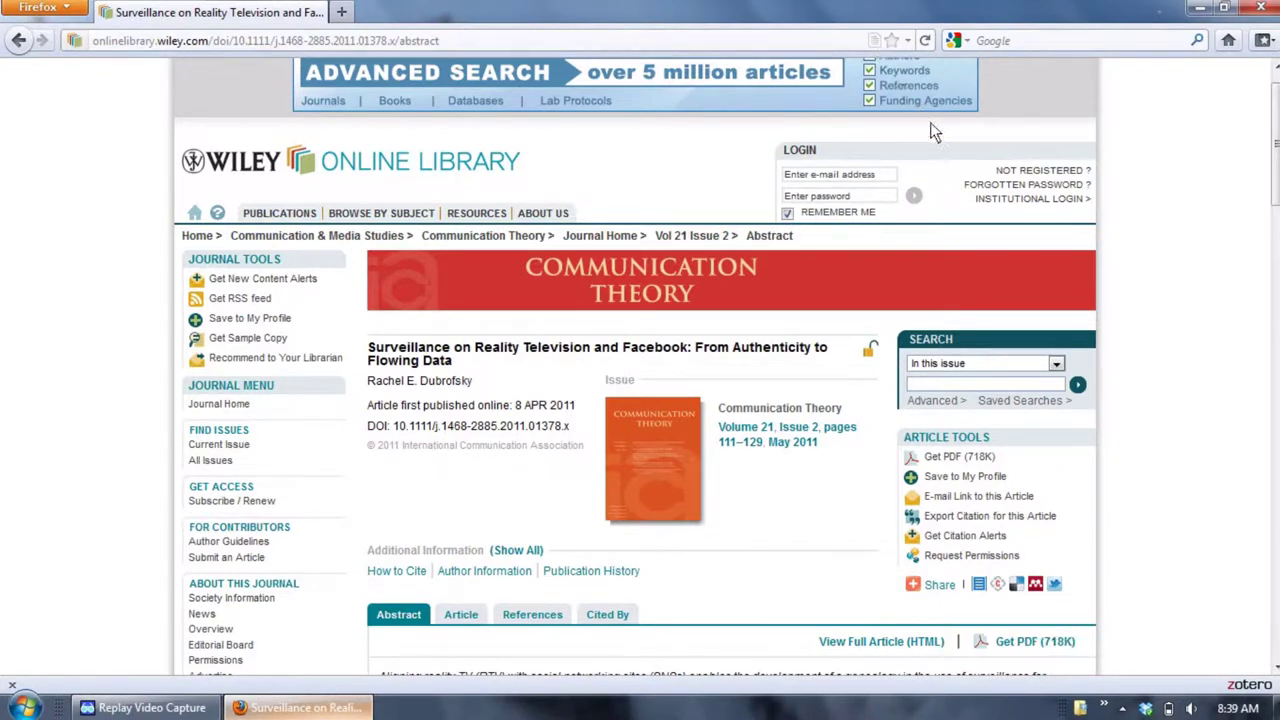
# Step: Open the Zotero library, check the saved surveillance article's details, and expand it to select the Wiley Full Text PDF
pyautogui.click(1240, 690)
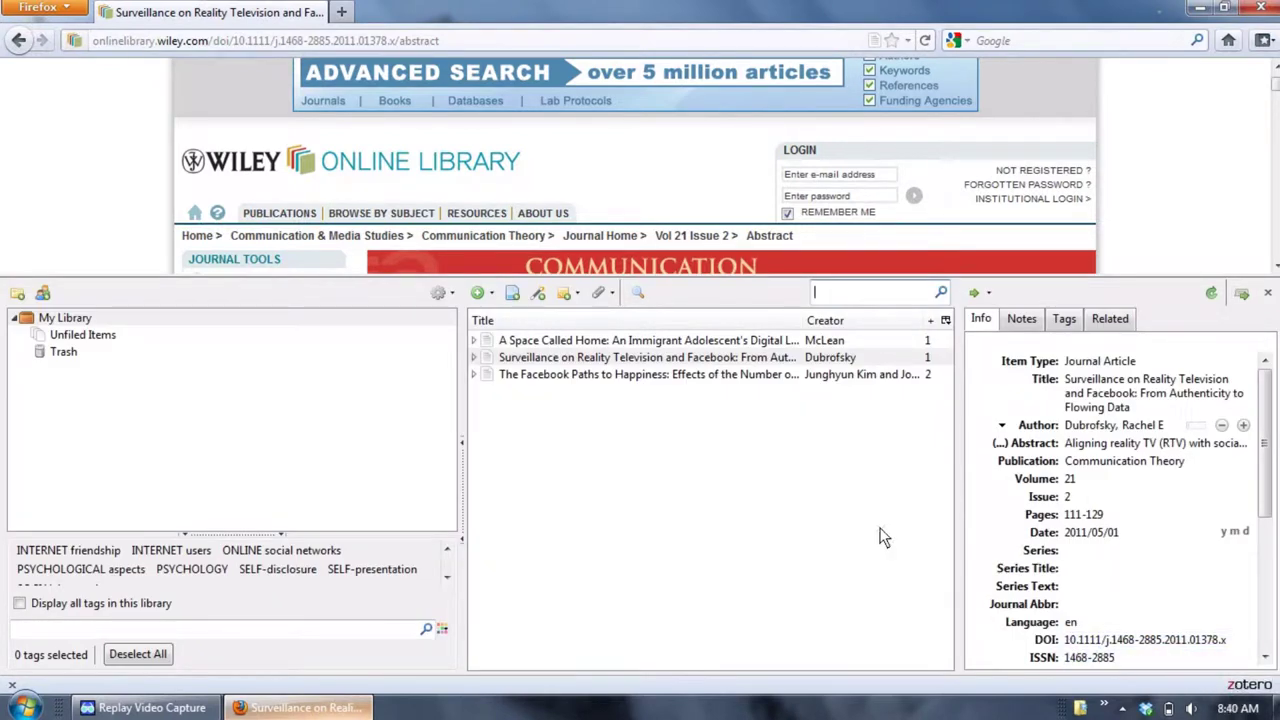
pyautogui.click(601, 358)
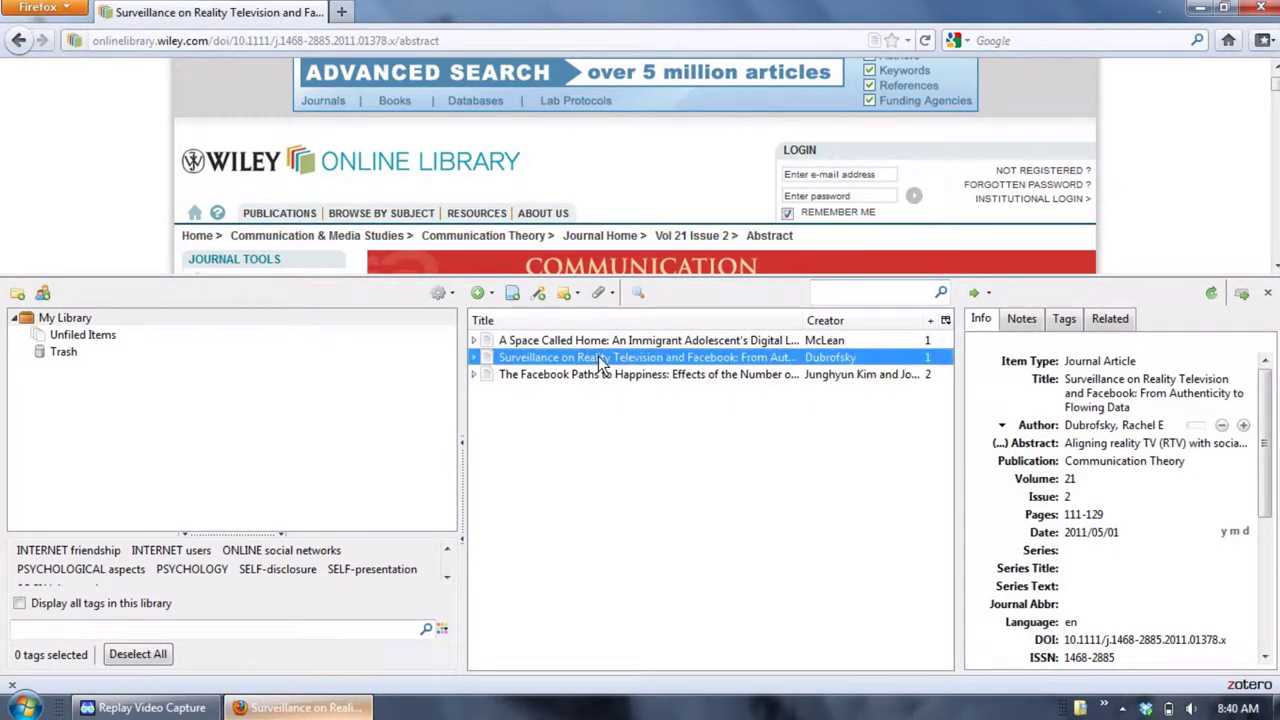
pyautogui.click(475, 358)
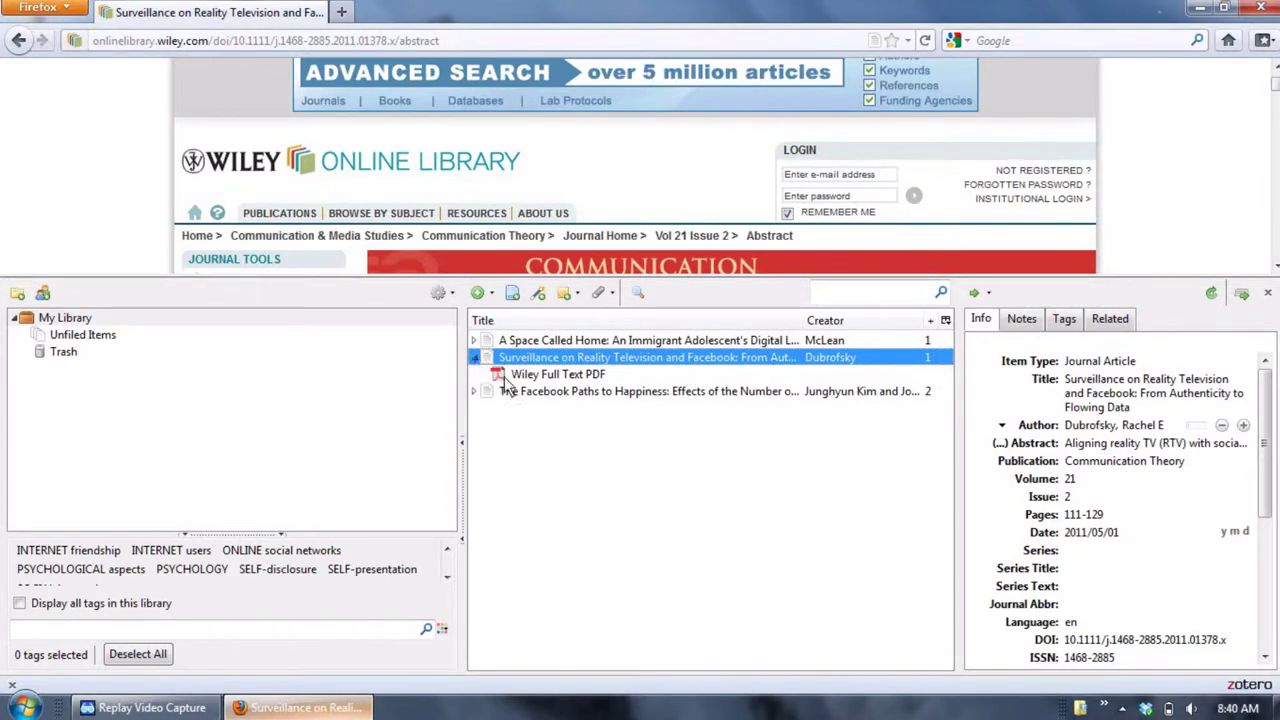
pyautogui.click(540, 374)
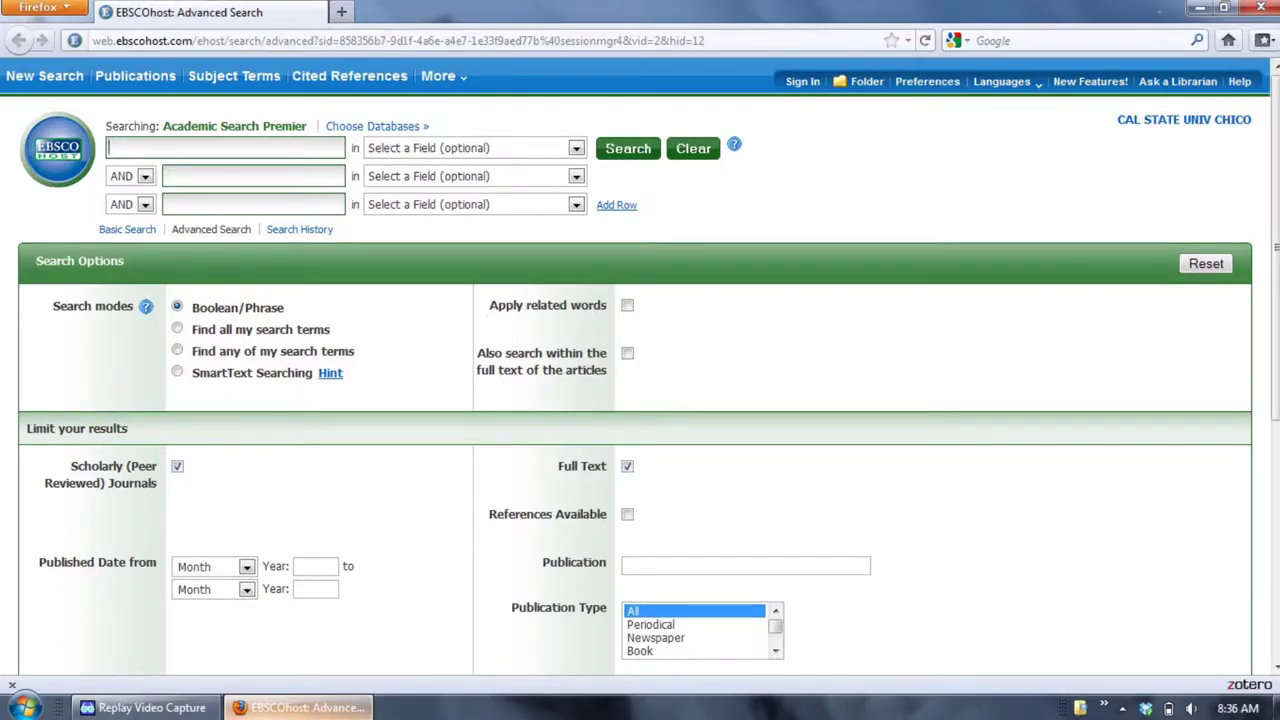
# Step: Search Academic Search Premier for "Facebook" and open the record of "The Facebook Paths to Happiness"
pyautogui.click(154, 148)
pyautogui.write('Facebook')
pyautogui.click(631, 153)
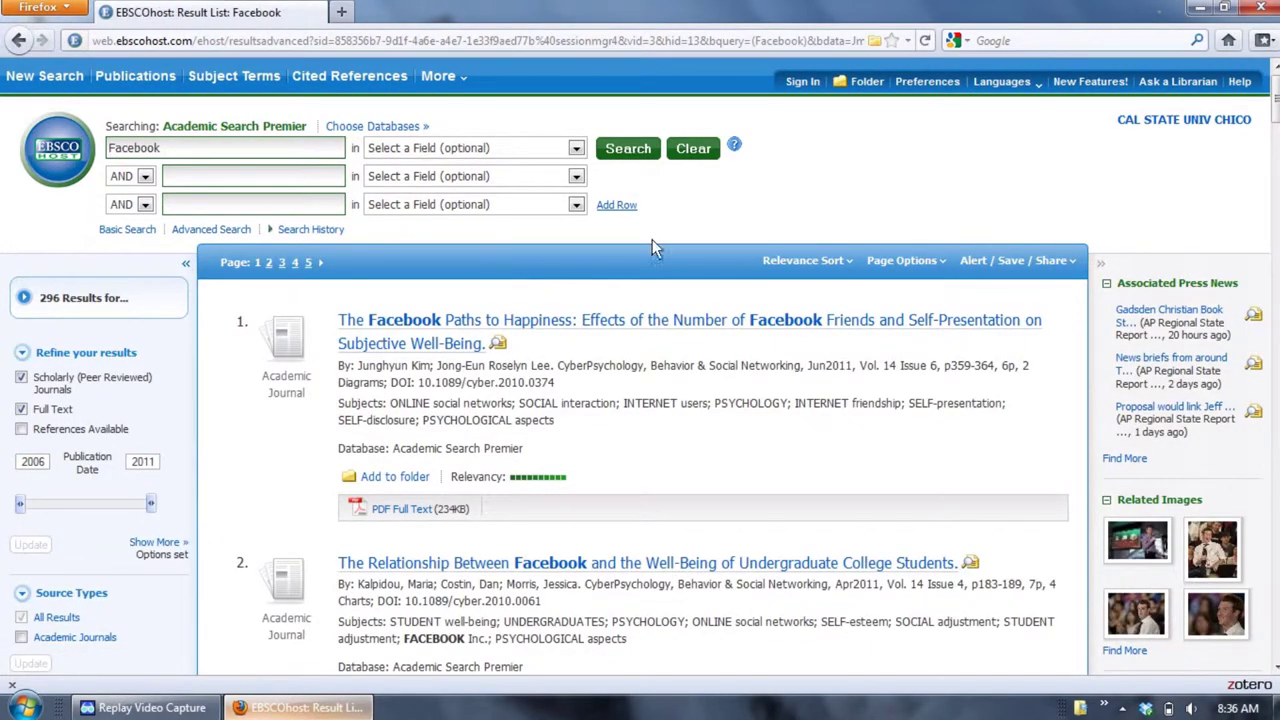
pyautogui.click(657, 324)
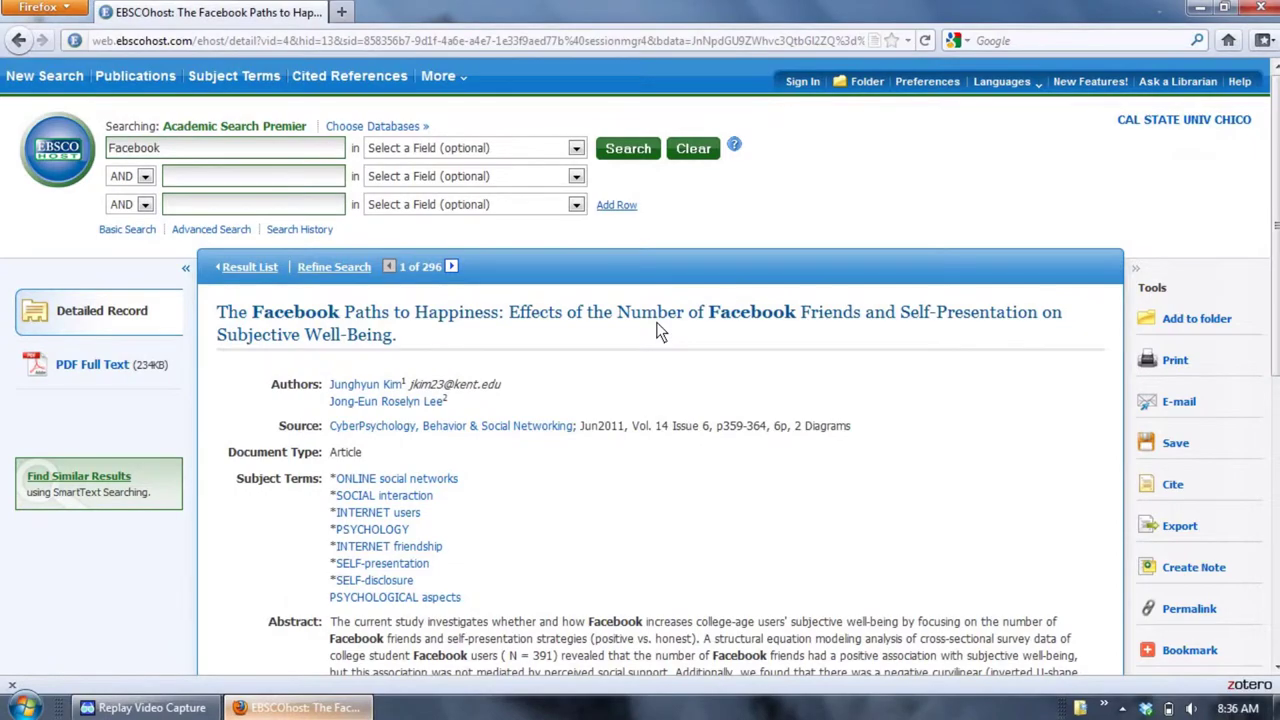
# Step: Look through the detailed EBSCOhost record of "The Facebook Paths to Happiness" and save it to Zotero
pyautogui.scroll(-10, 657, 330)
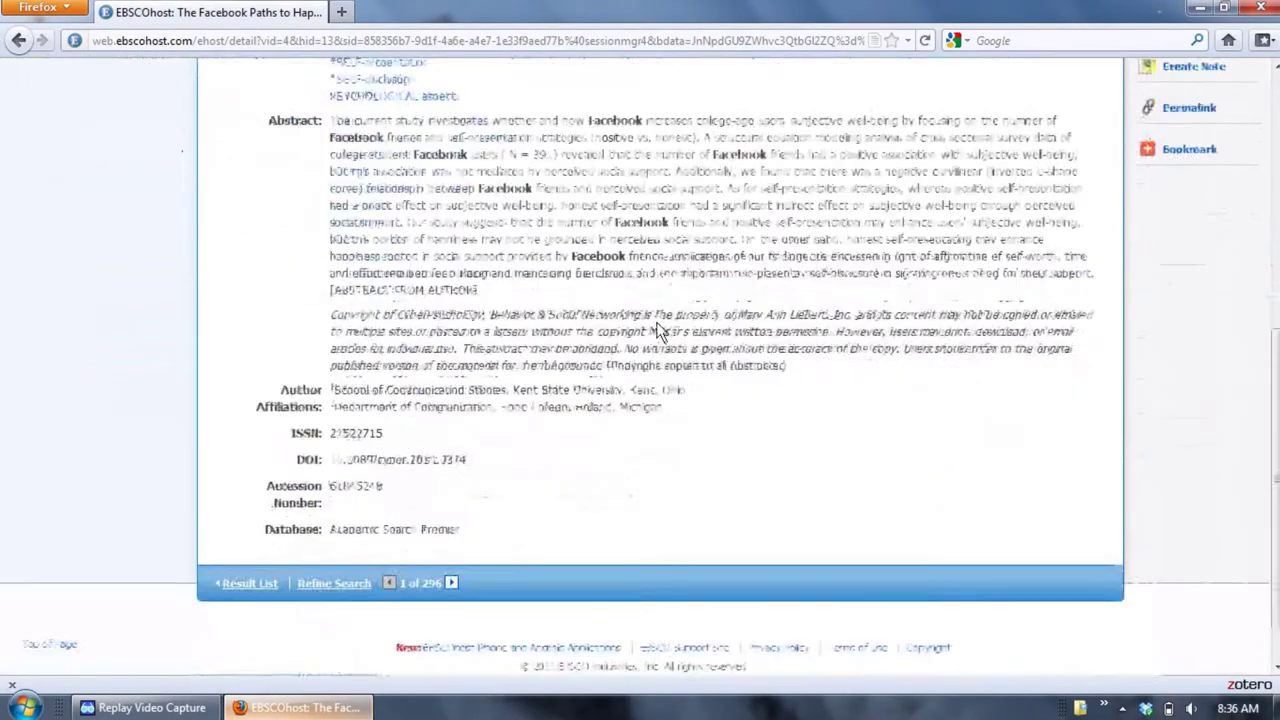
pyautogui.scroll(4, 657, 330)
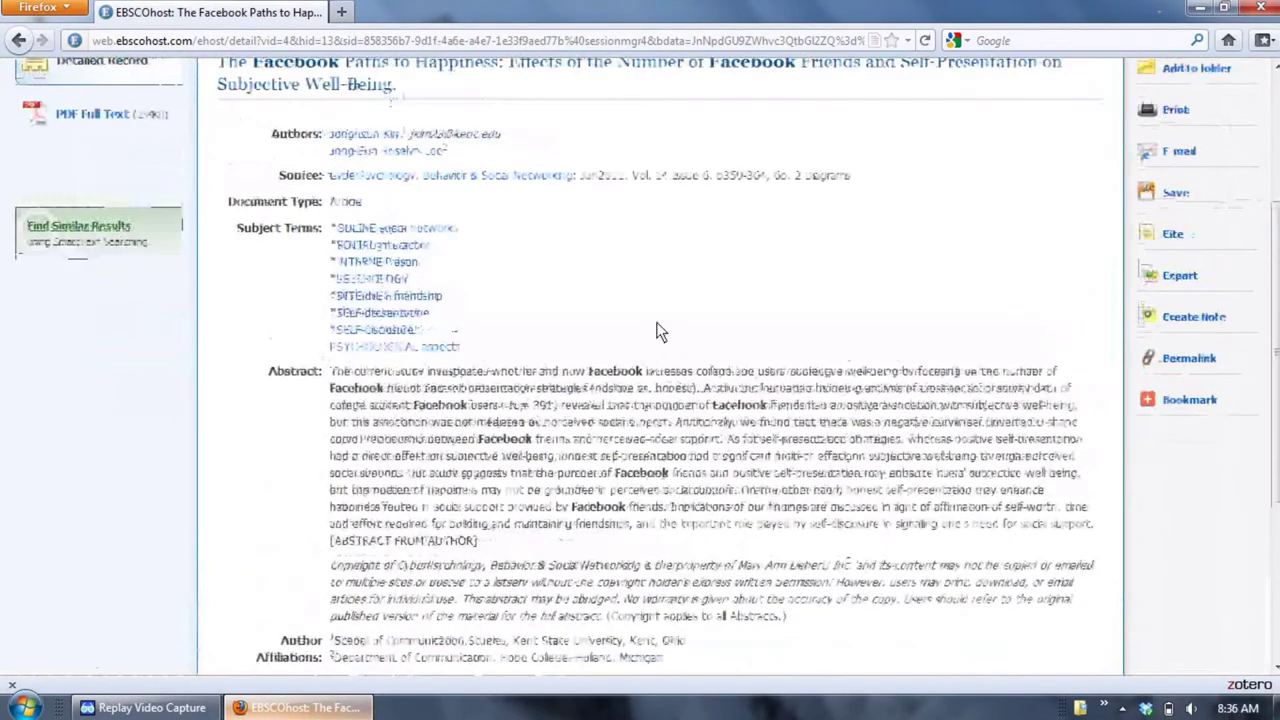
pyautogui.scroll(3, 657, 330)
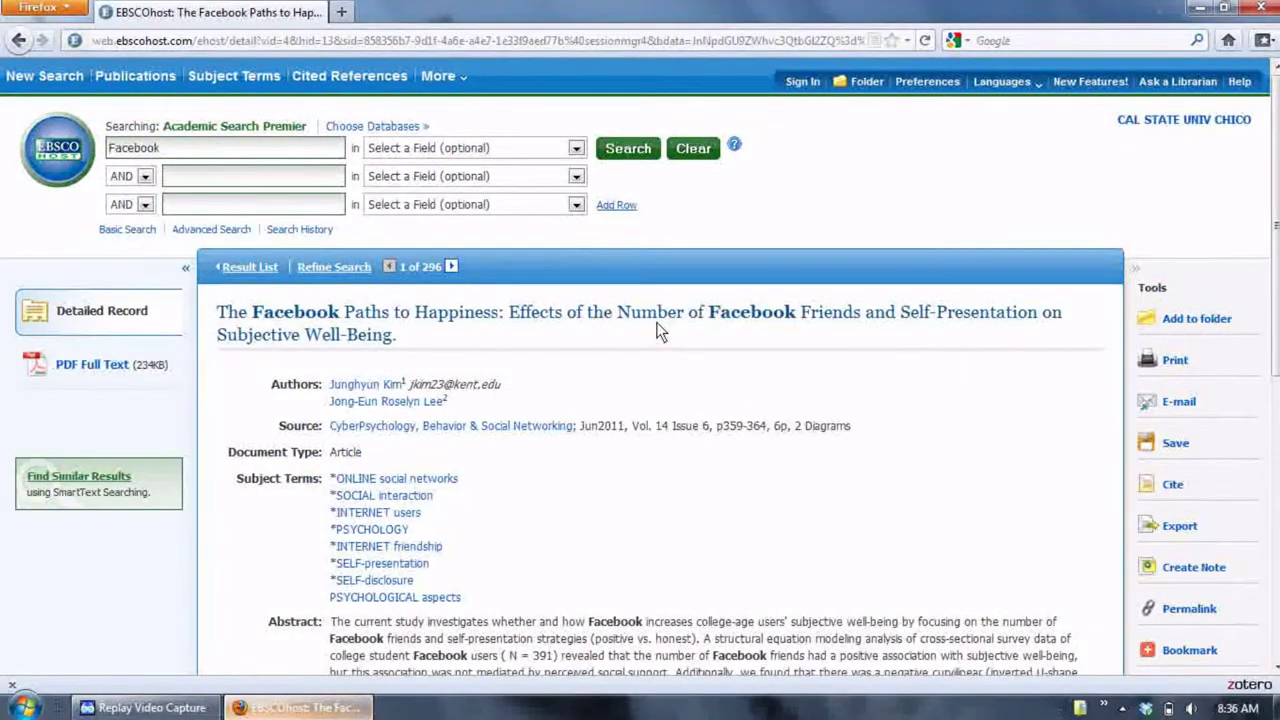
pyautogui.click(875, 39)
# Step: Open the Zotero library and review all info fields and attachments of the saved "The Facebook Paths to Happiness" article
pyautogui.click(1250, 686)
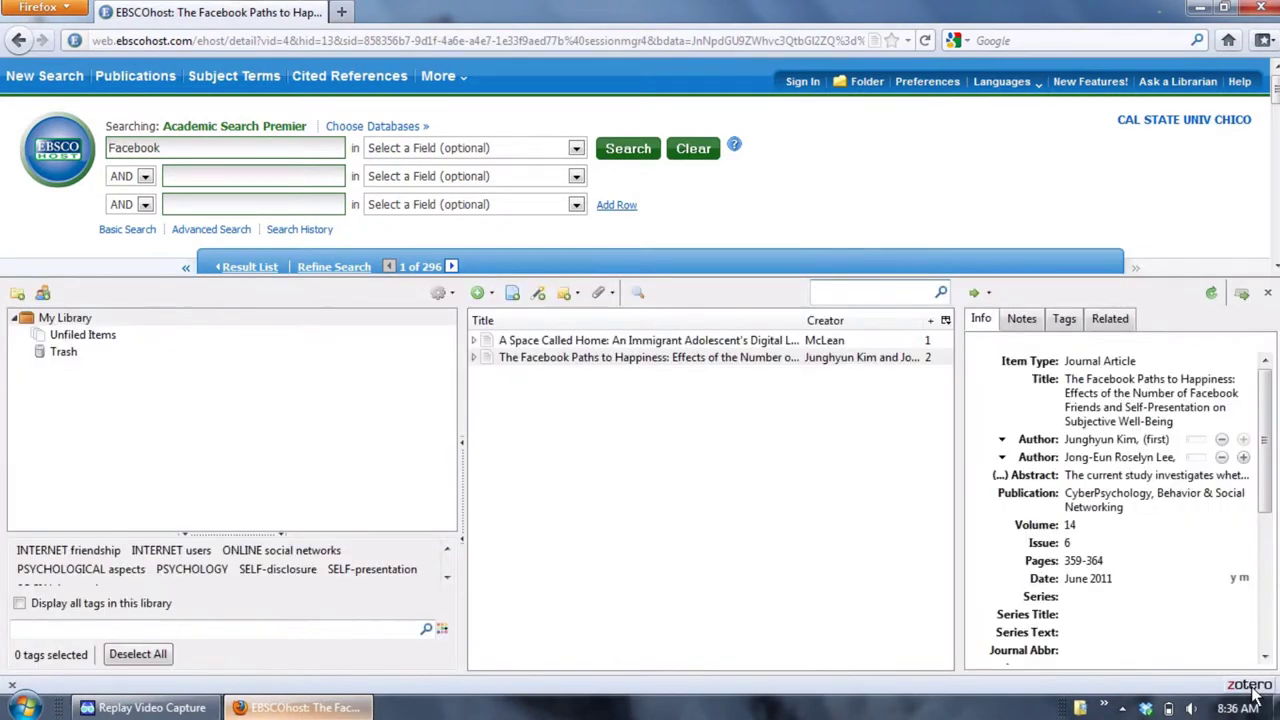
pyautogui.click(550, 359)
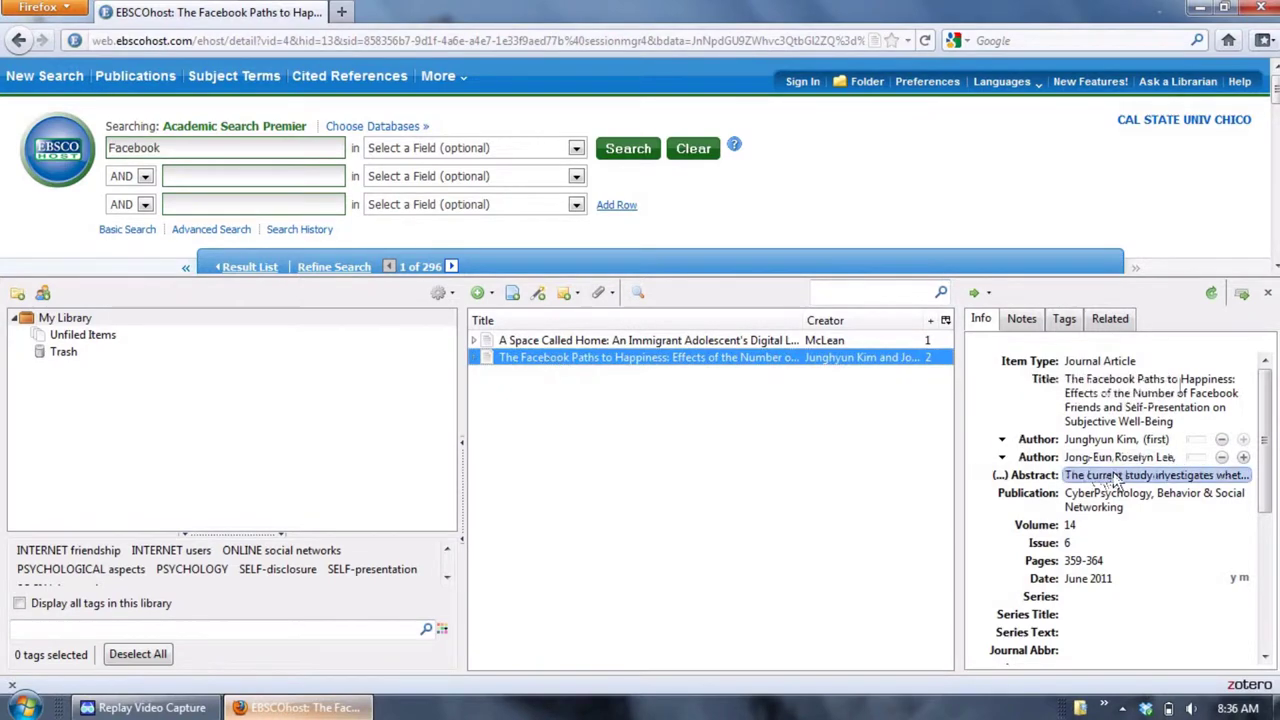
pyautogui.scroll(-4, 1113, 475)
pyautogui.scroll(-1, 1113, 474)
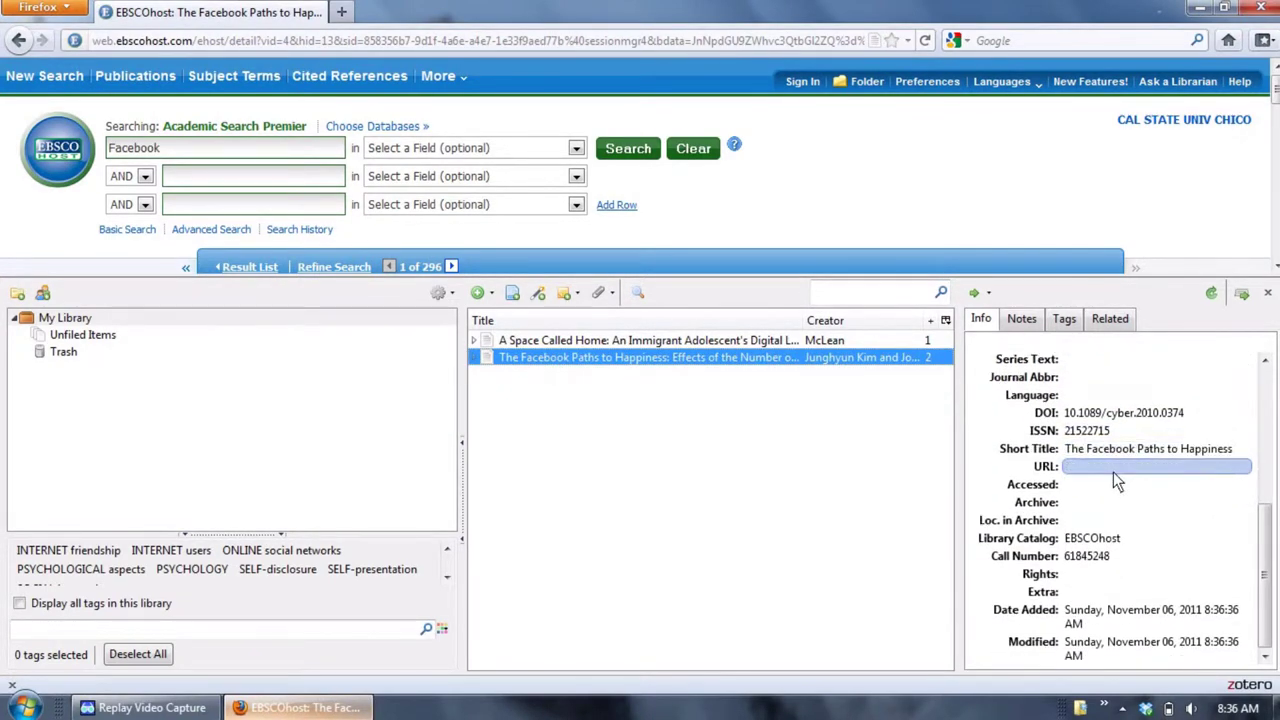
pyautogui.scroll(3, 1113, 474)
pyautogui.scroll(3, 1113, 474)
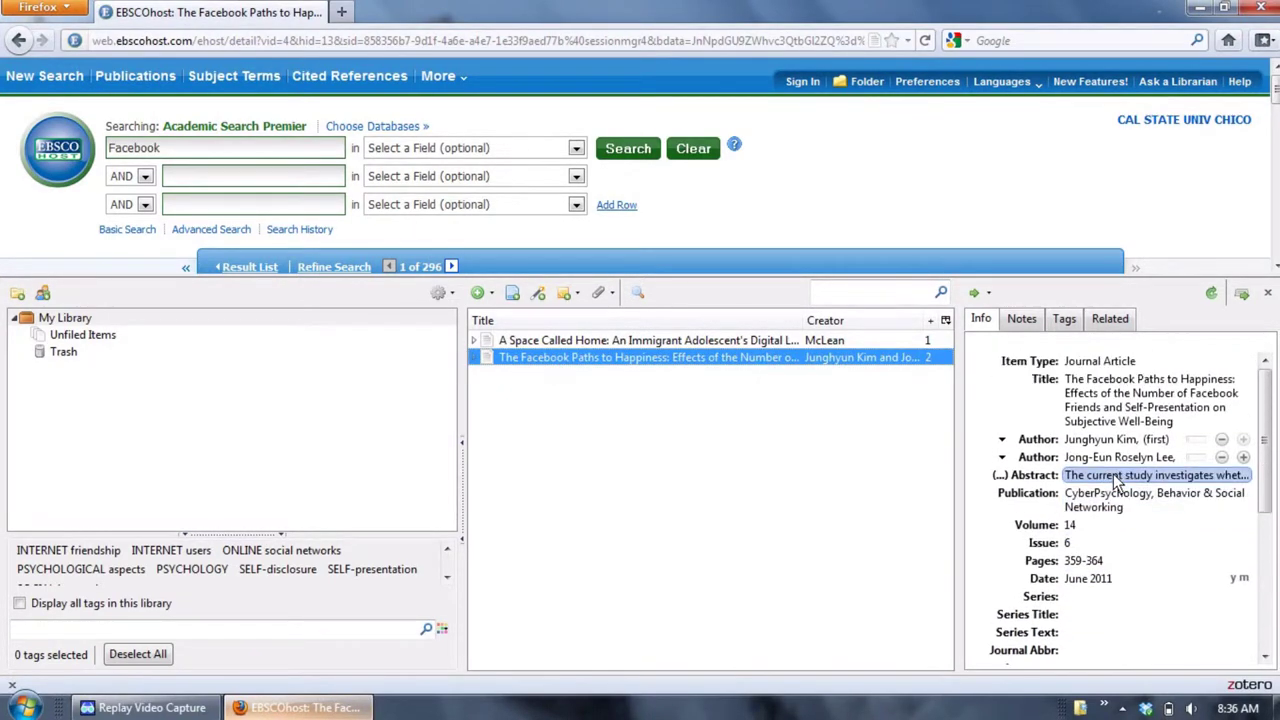
pyautogui.click(475, 358)
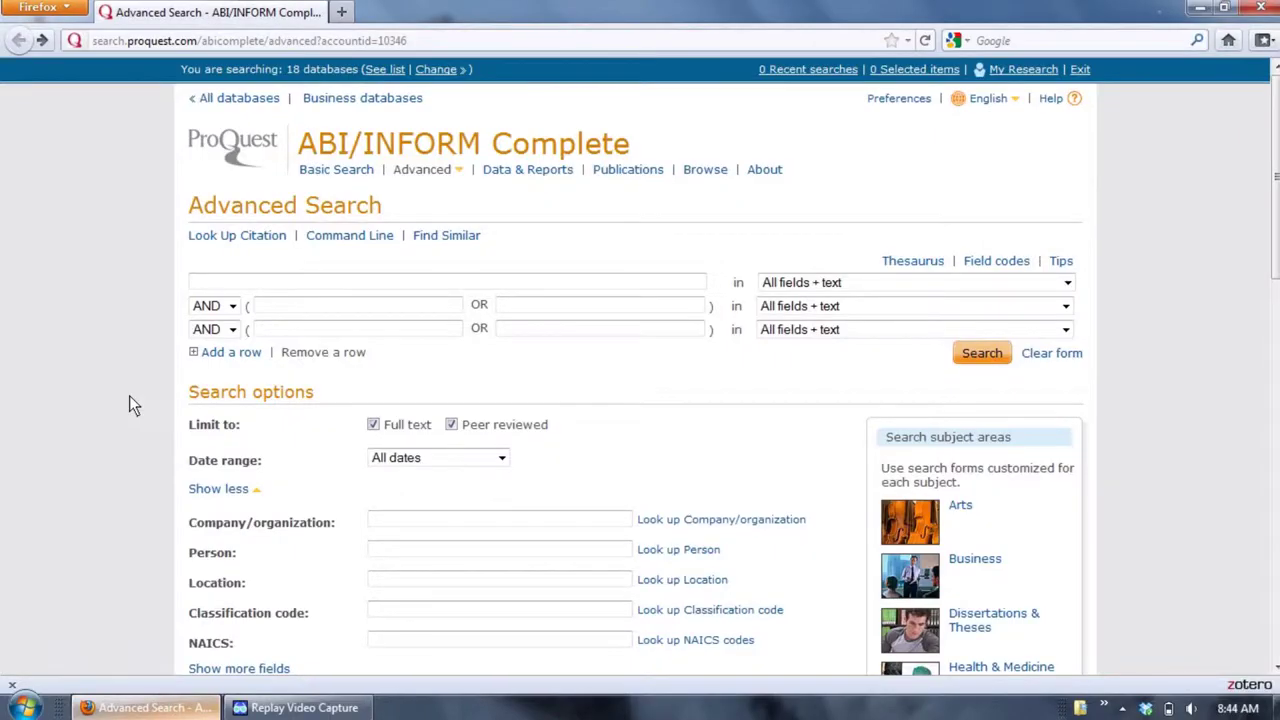
# Step: Search ABI/INFORM Complete for "Facebook" and open "Networked Publics: The Double Articulation of Code and Politics on Facebook"
pyautogui.click(202, 281)
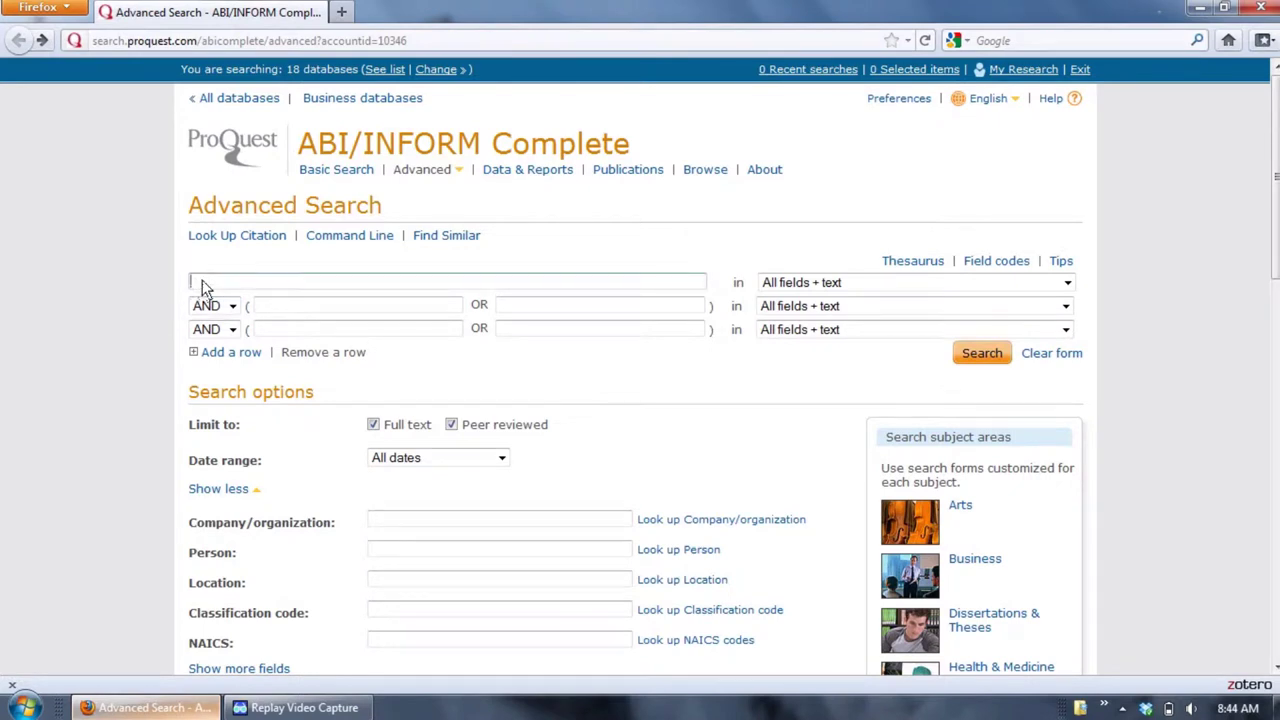
pyautogui.write('facebook')
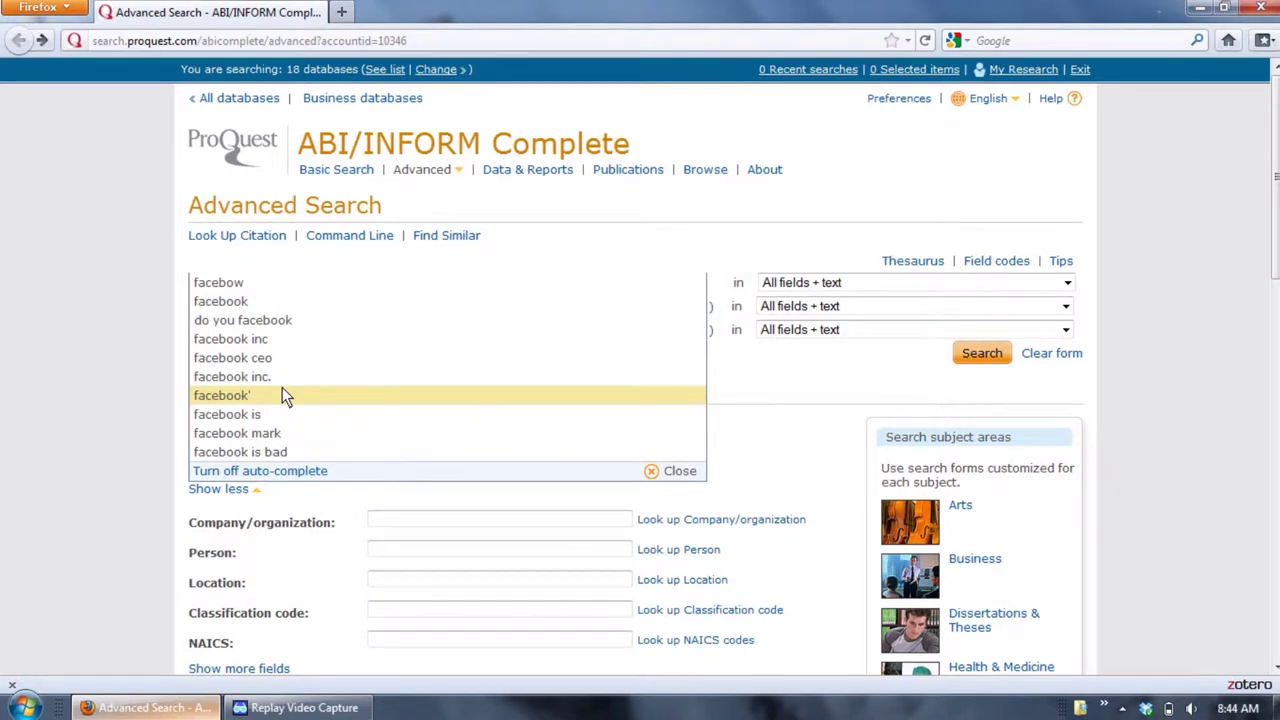
pyautogui.press('Escape')
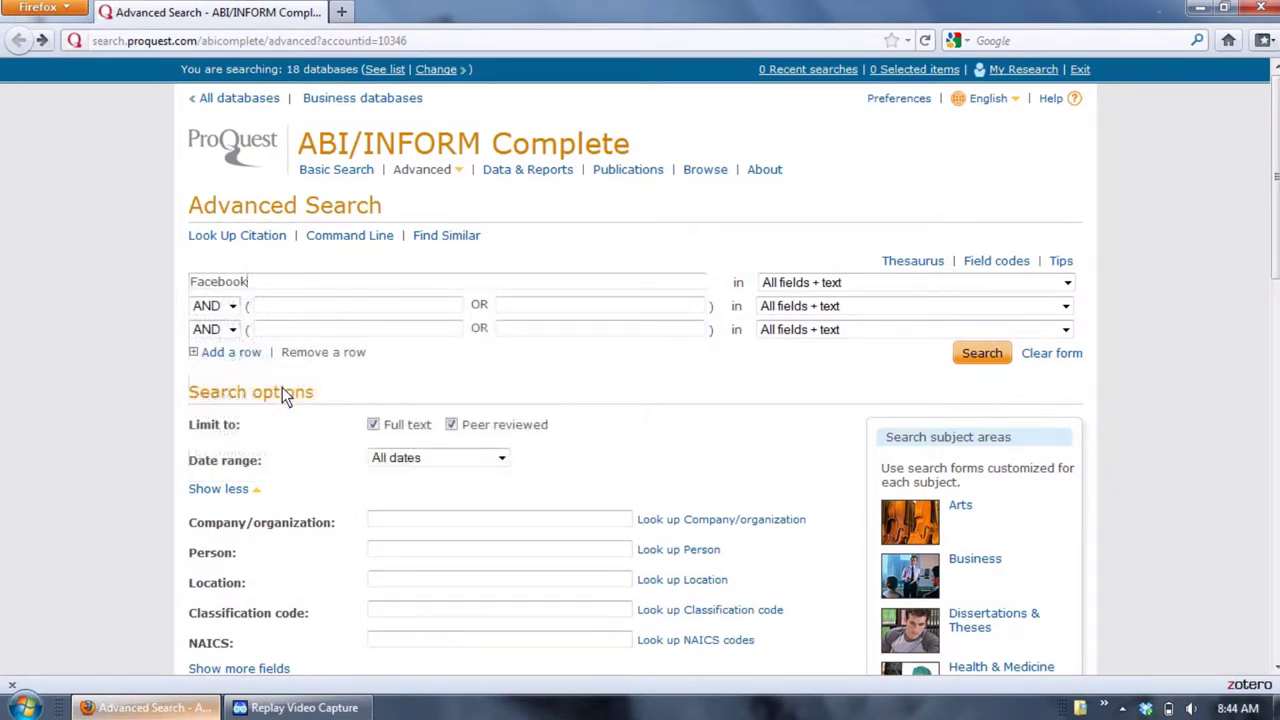
pyautogui.click(967, 356)
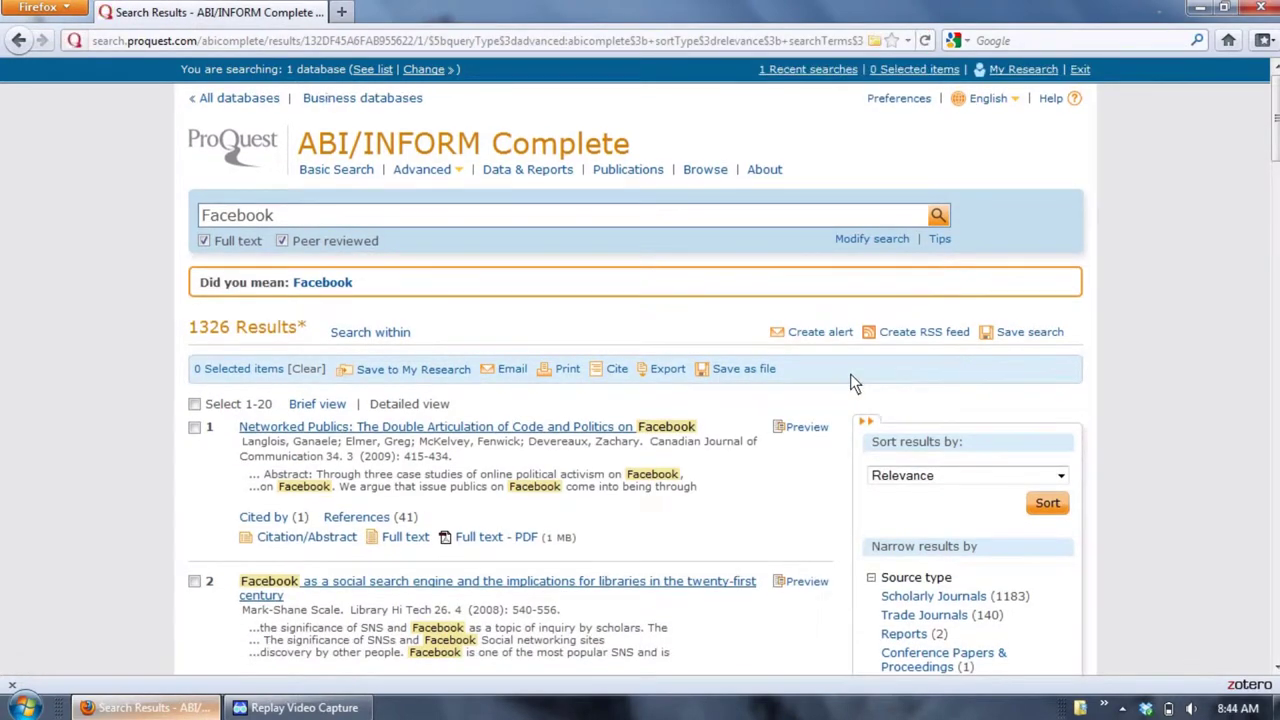
pyautogui.click(615, 427)
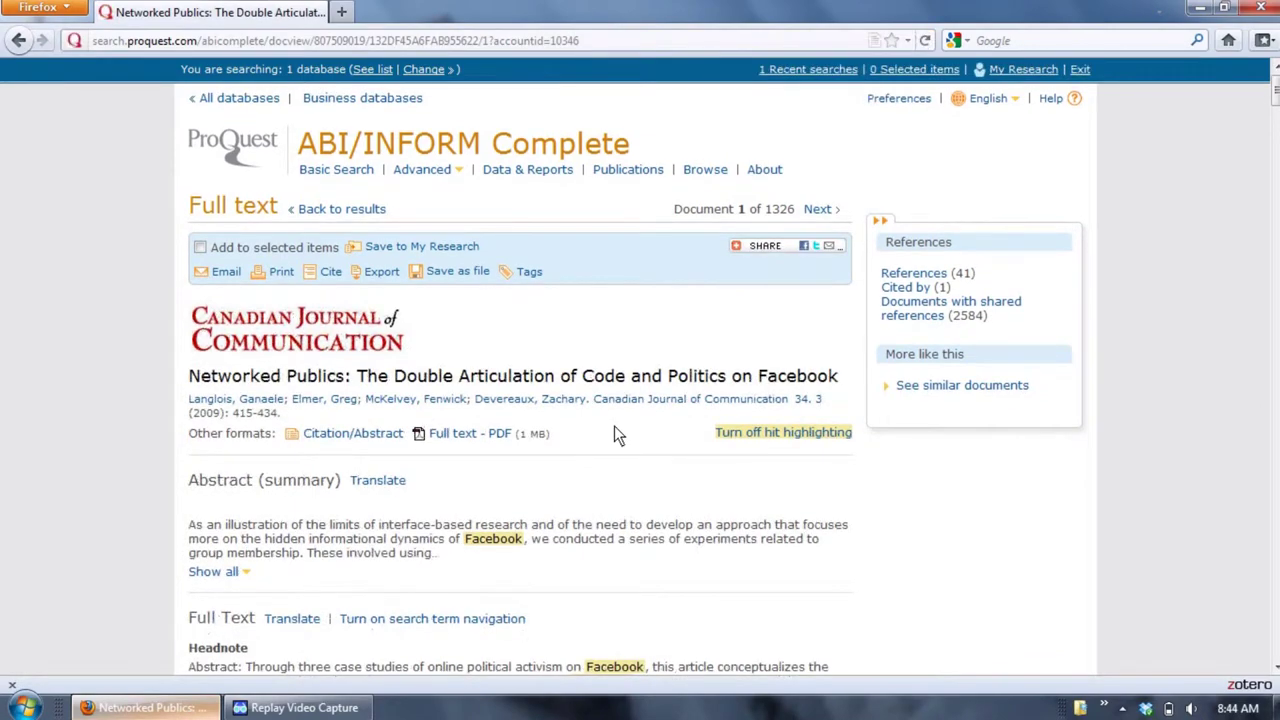
# Step: Skim the full text of the "Networked Publics" article and save the article to Zotero
pyautogui.scroll(-2, 614, 425)
pyautogui.scroll(-12, 617, 435)
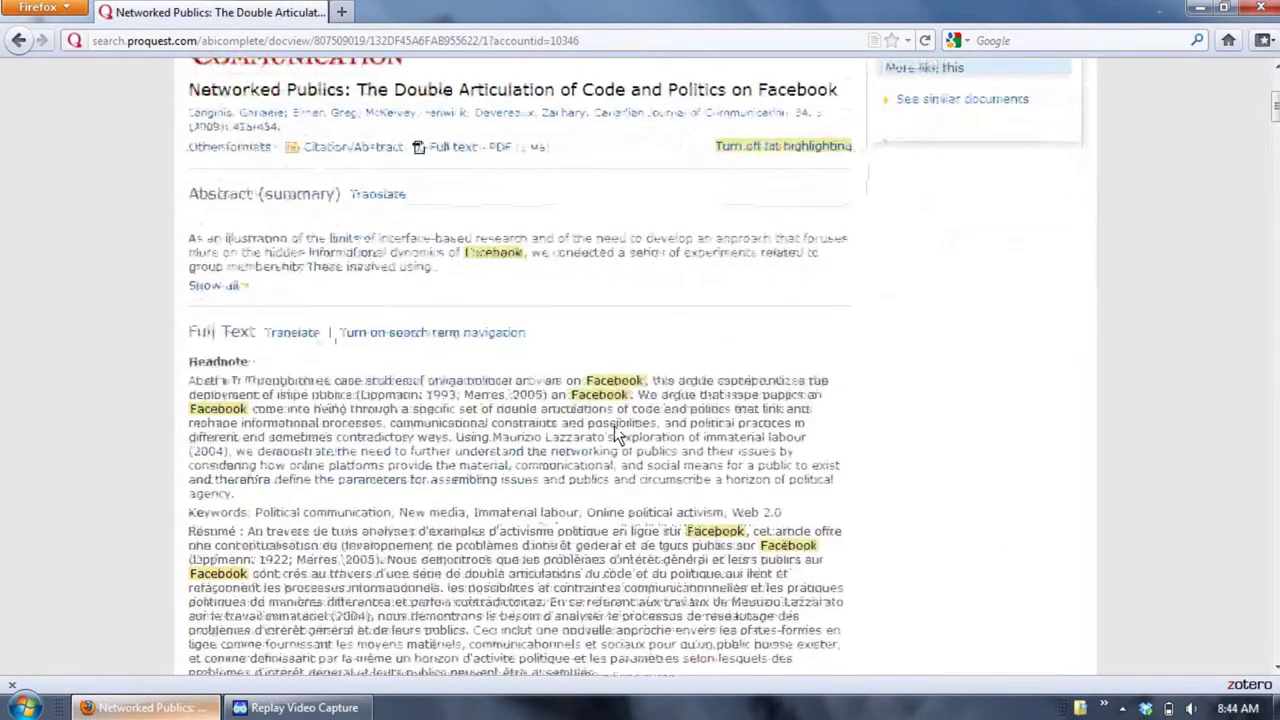
pyautogui.scroll(-15, 617, 433)
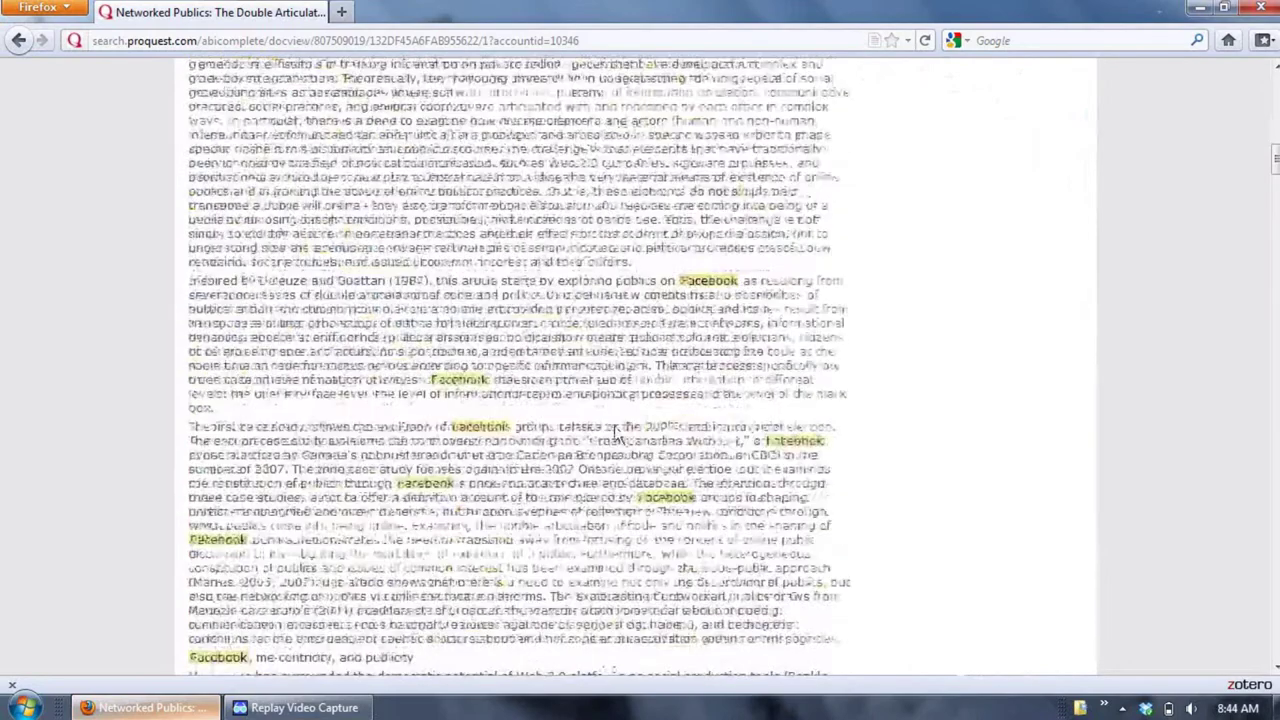
pyautogui.scroll(20, 617, 433)
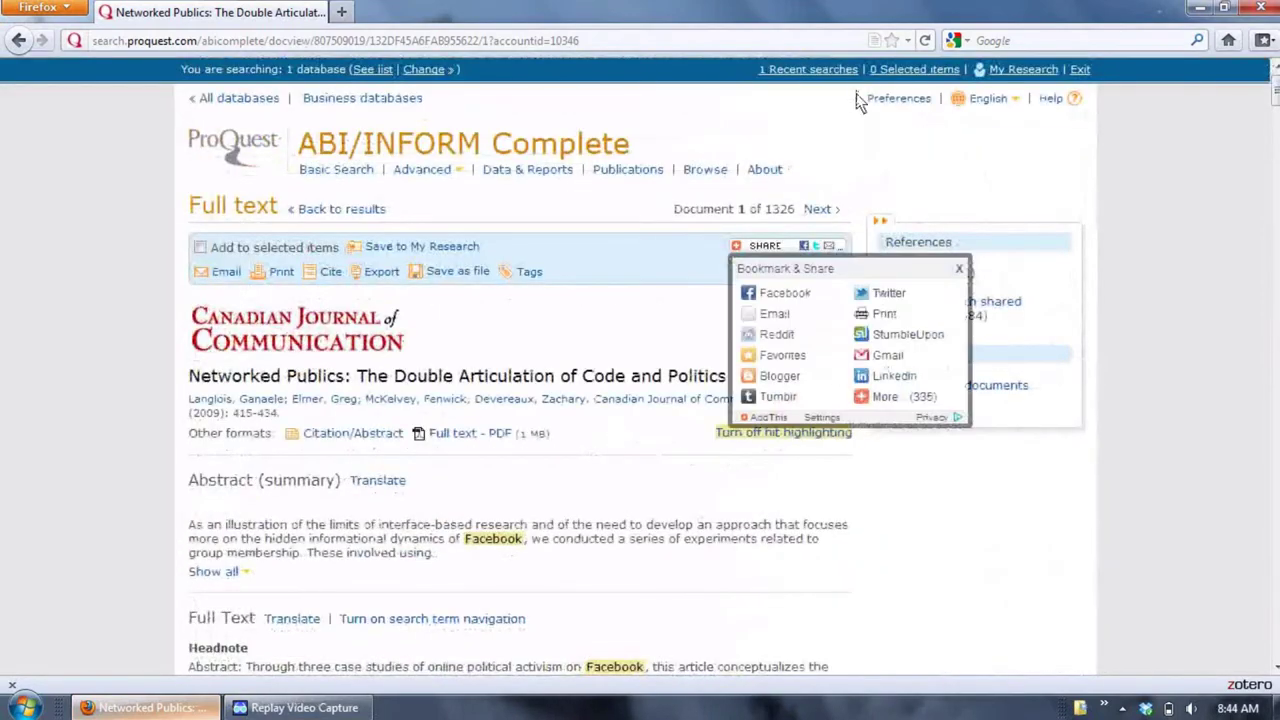
pyautogui.click(873, 41)
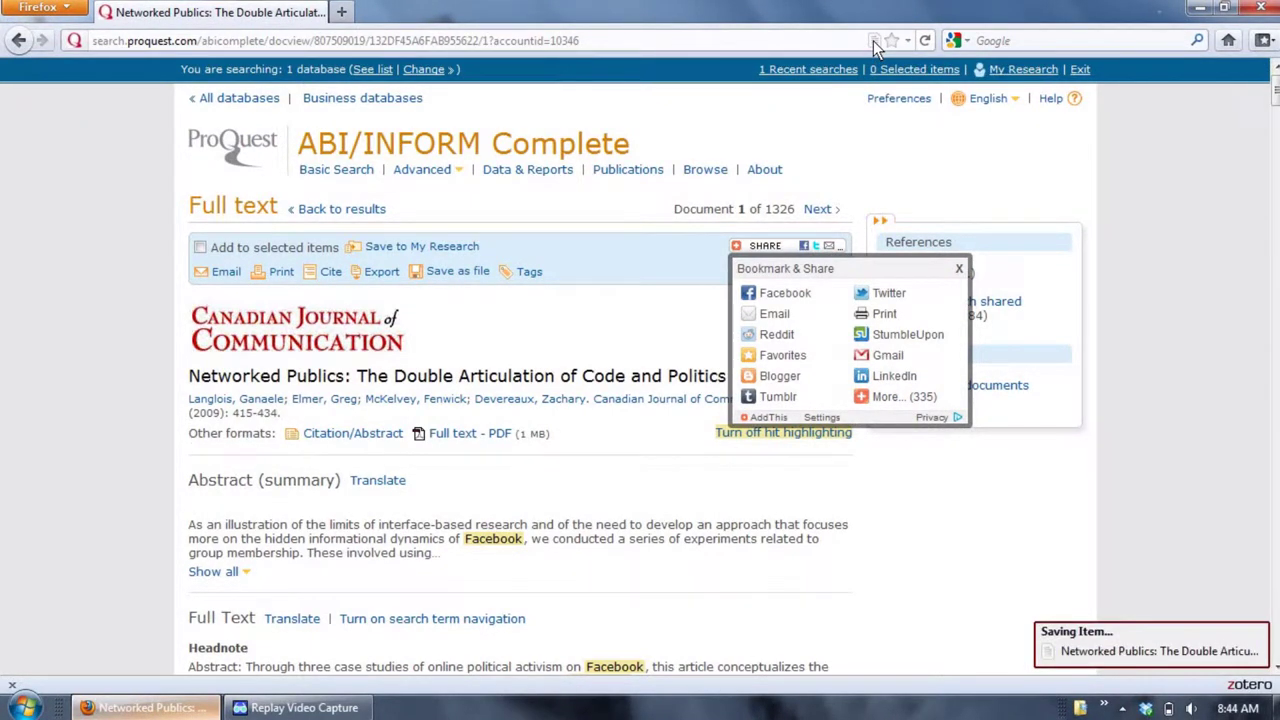
# Step: Open the Zotero library and review the info fields and attachments of the saved "Networked Publics" article
pyautogui.click(998, 506)
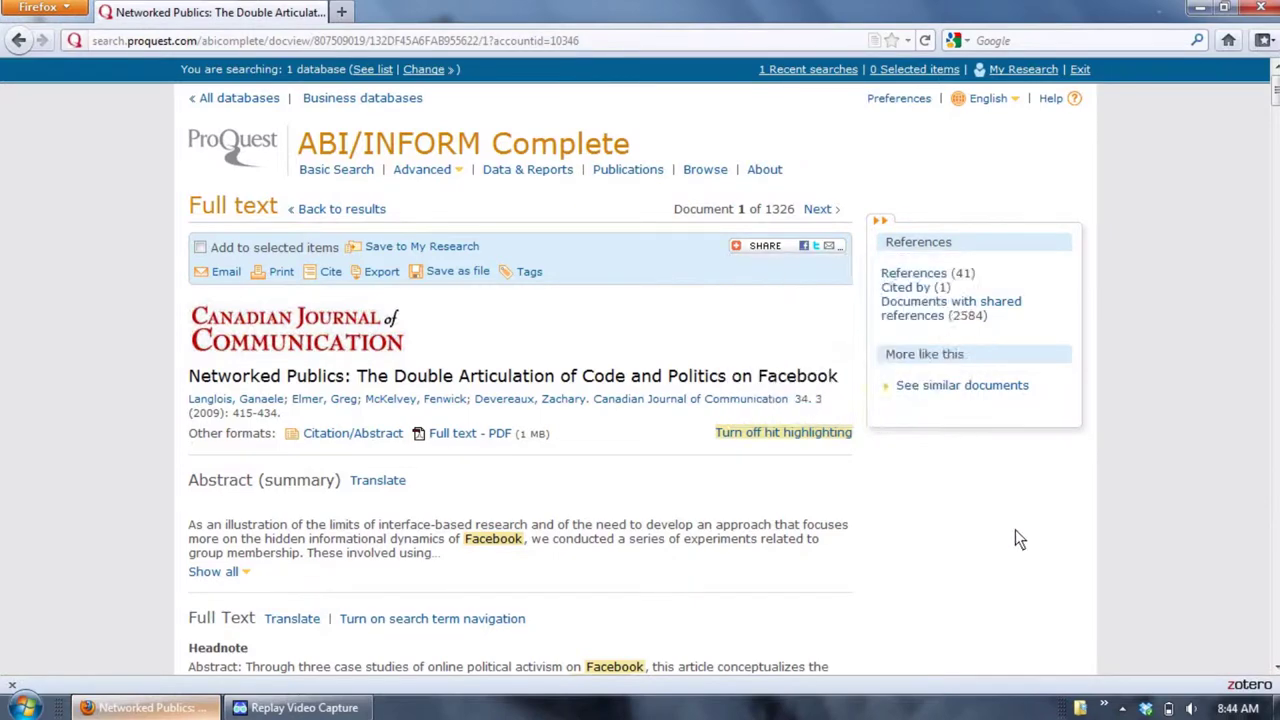
pyautogui.click(1248, 686)
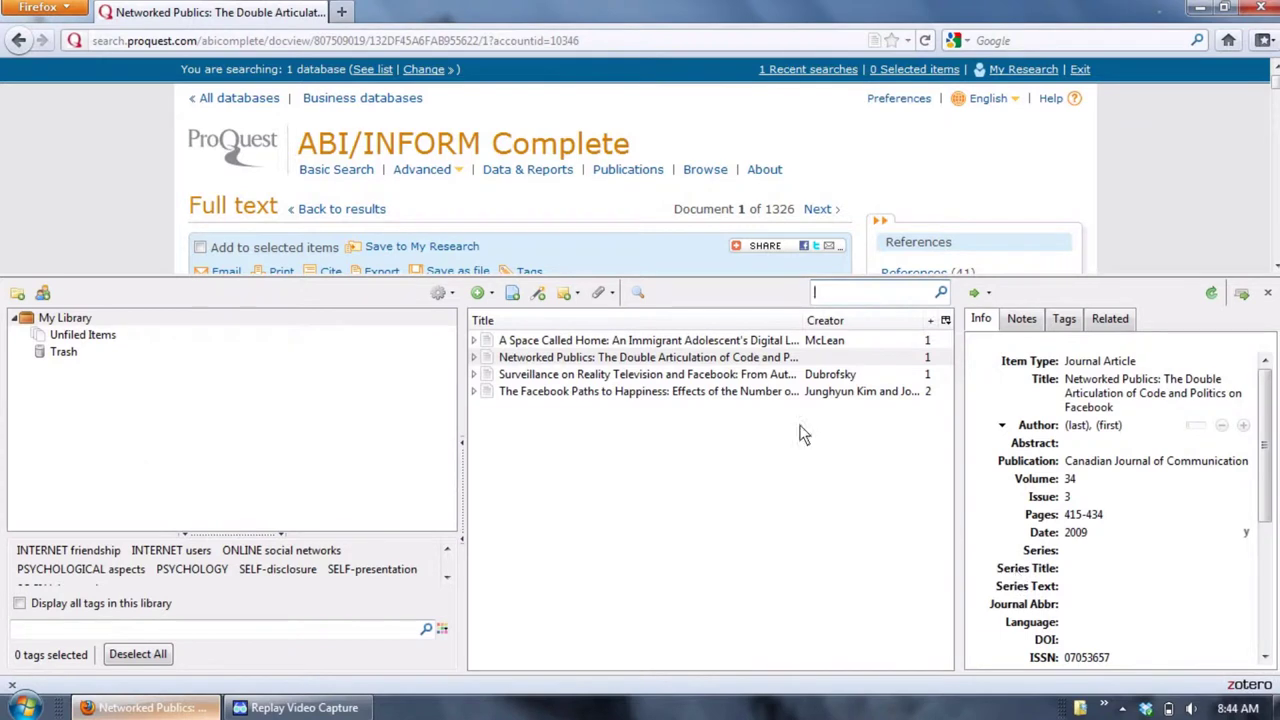
pyautogui.click(741, 357)
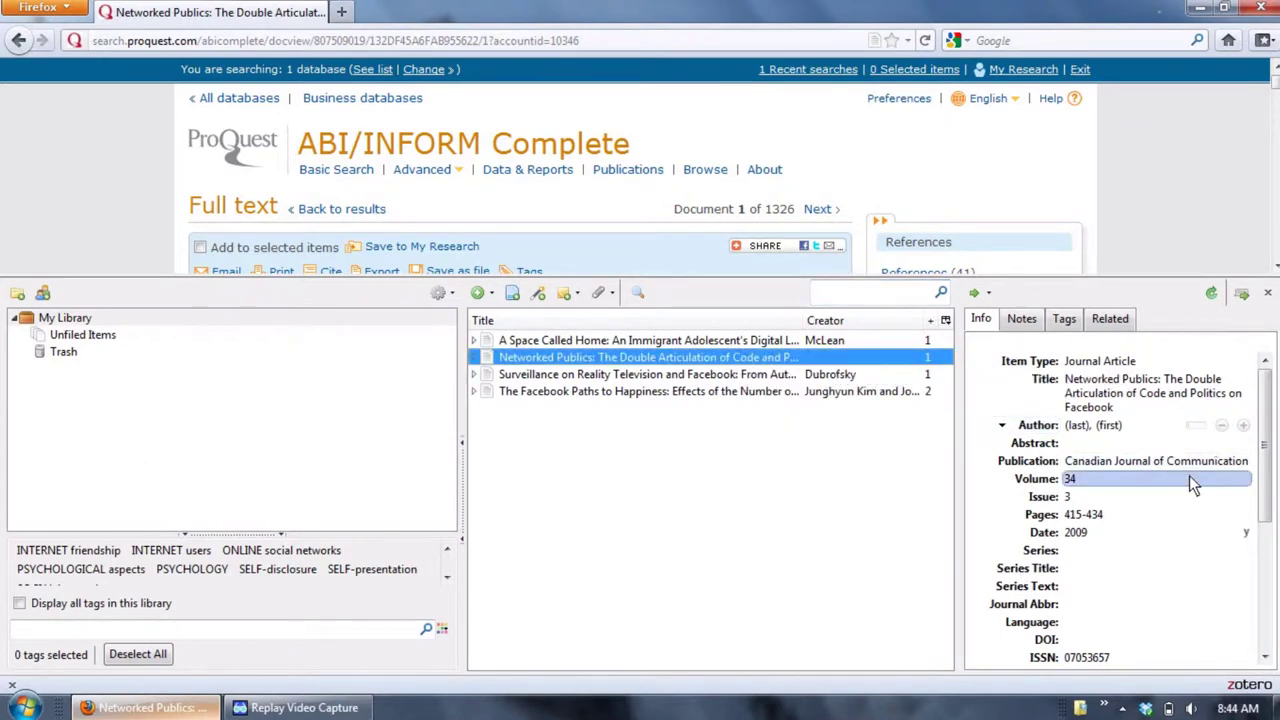
pyautogui.scroll(-4, 1189, 477)
pyautogui.scroll(-2, 1189, 477)
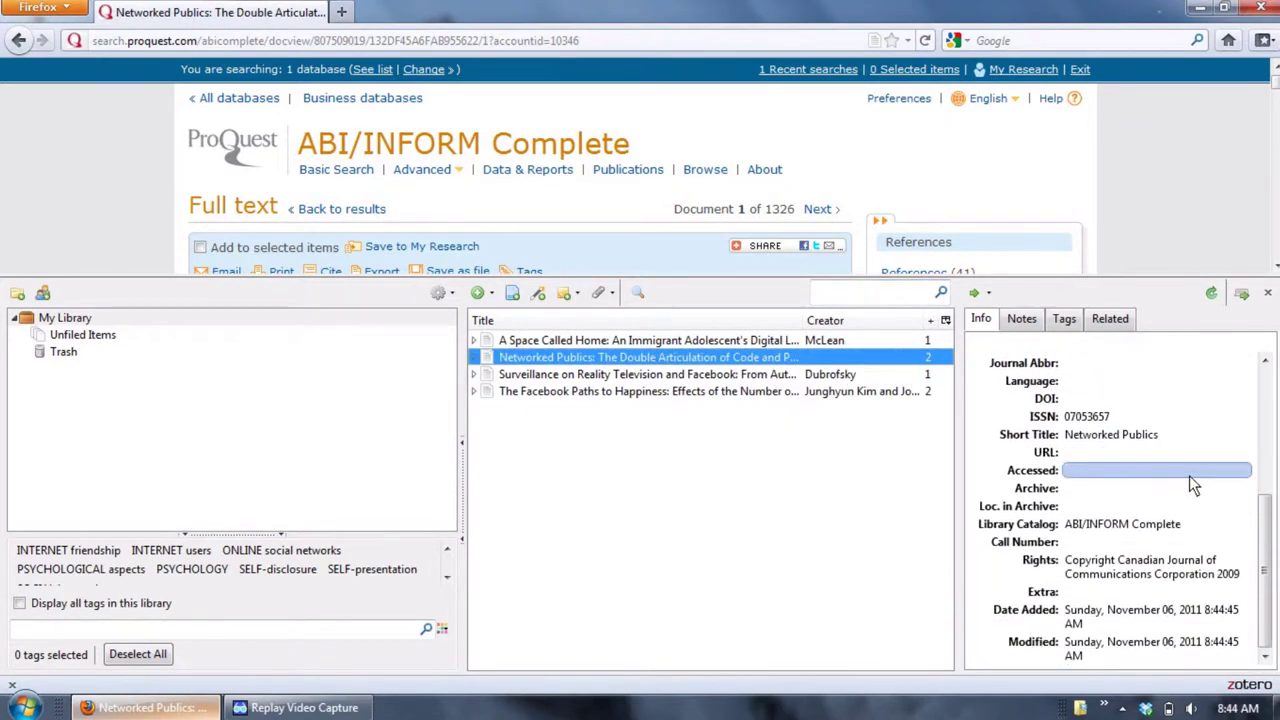
pyautogui.click(474, 357)
pyautogui.click(501, 377)
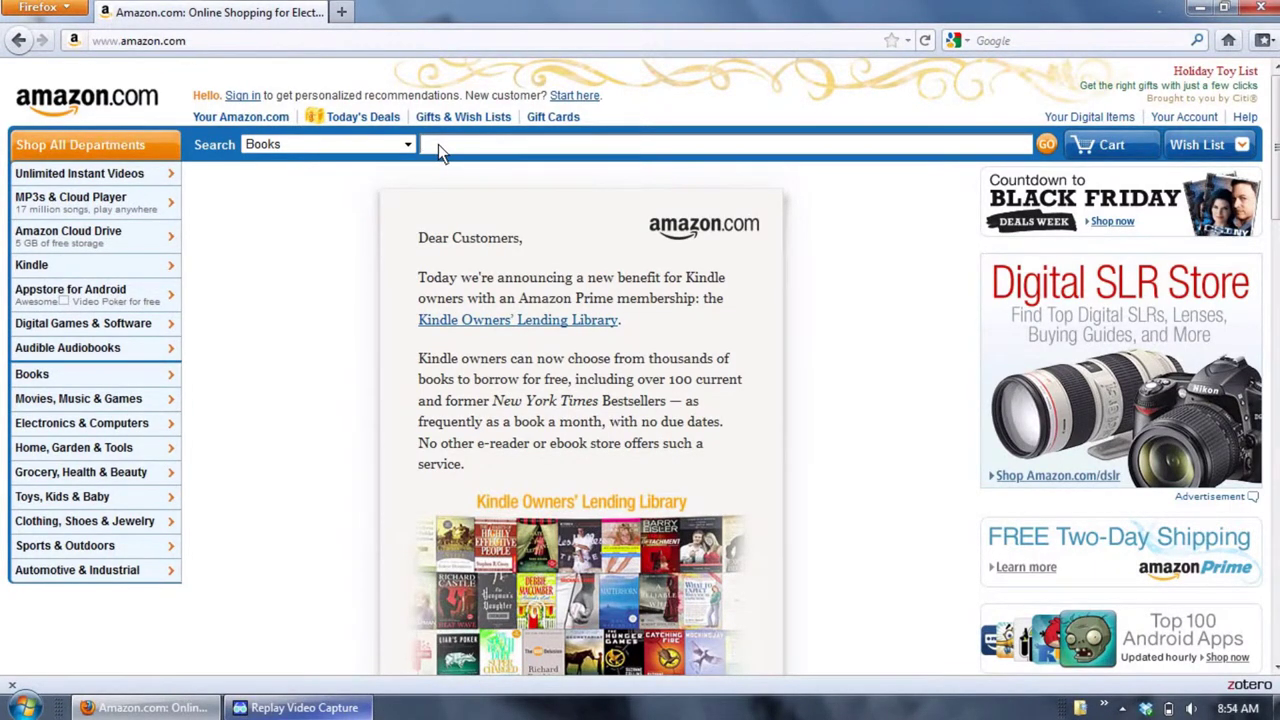
# Step: Search Amazon's Books department for "Facebook" and open the page of "Facebook: The Missing Manual"
pyautogui.write('Face')
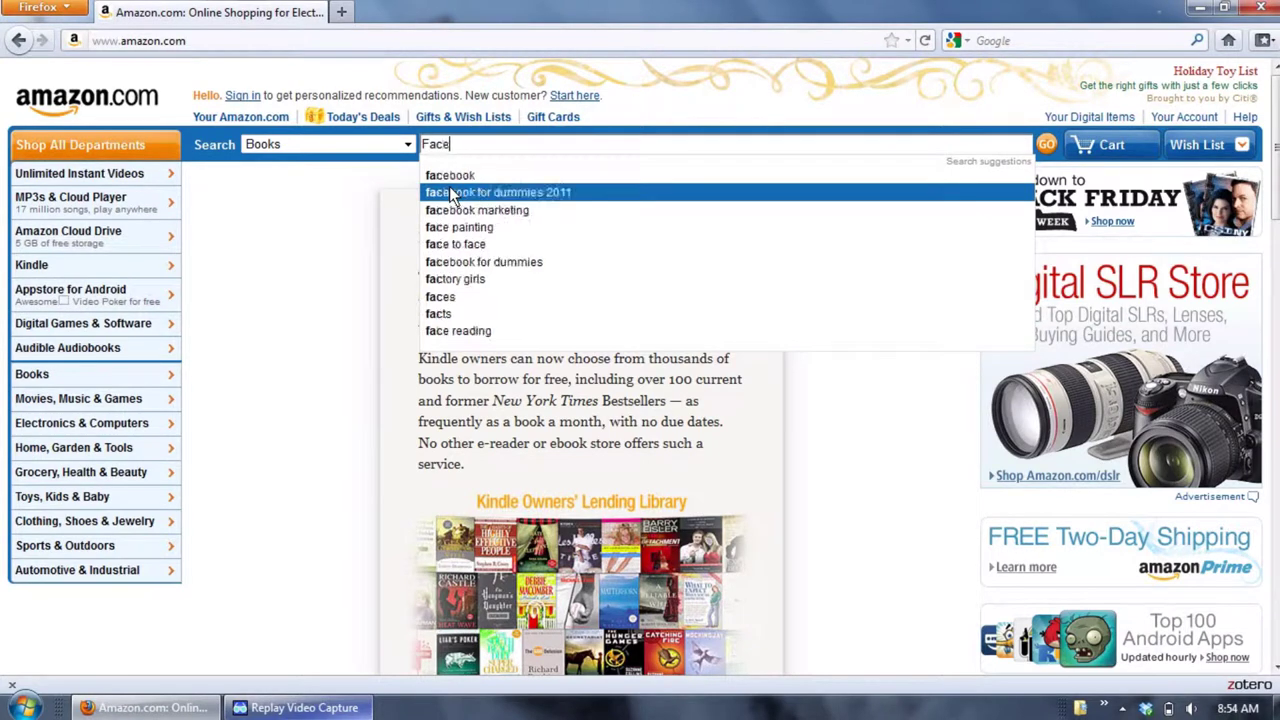
pyautogui.write('book')
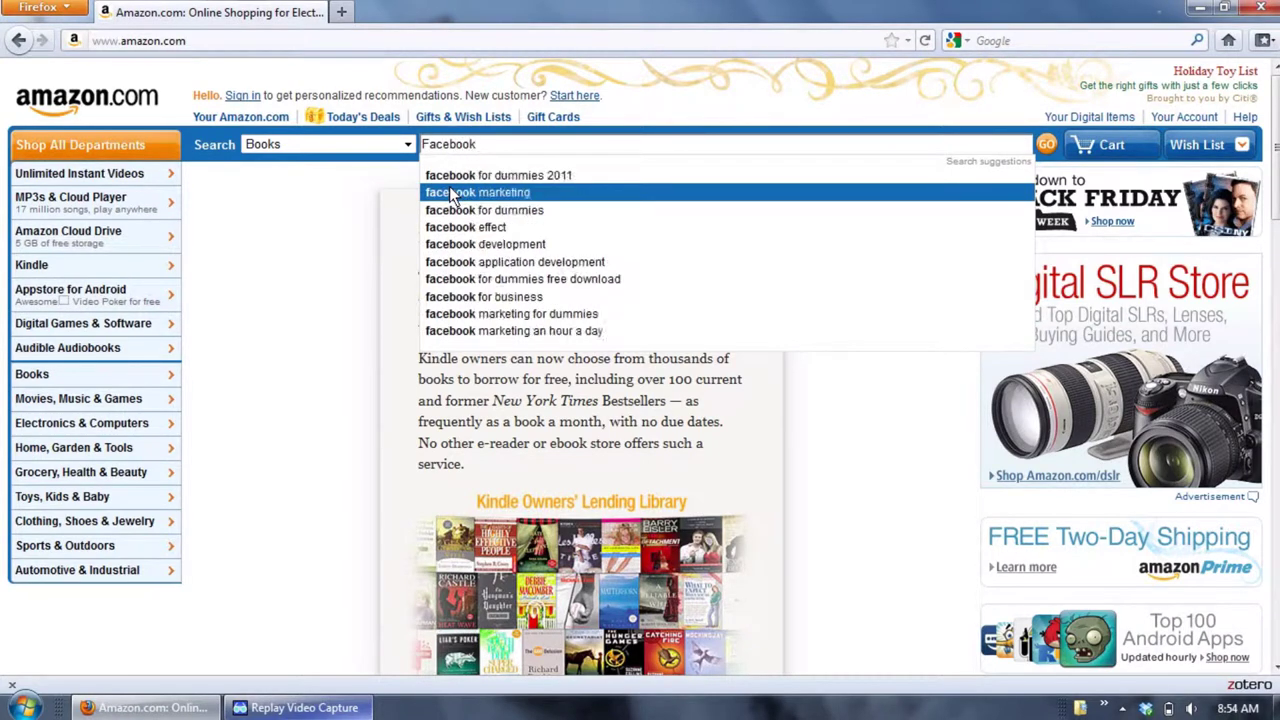
pyautogui.click(1050, 147)
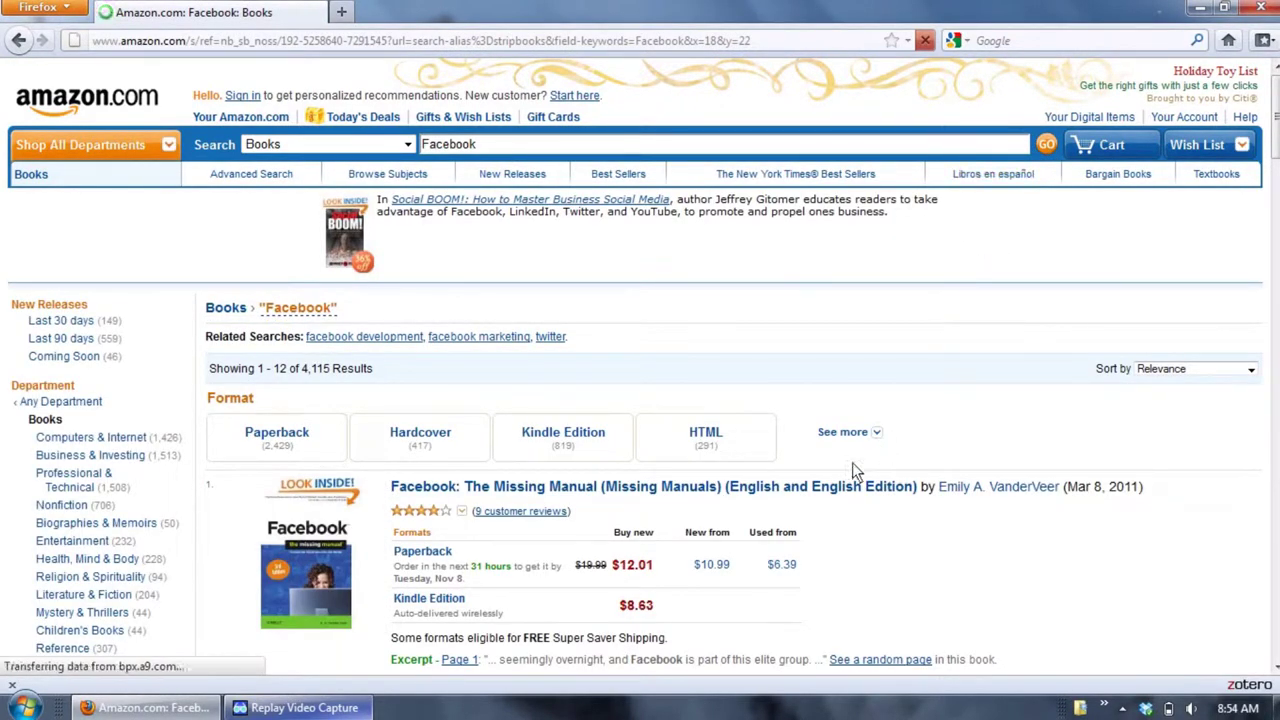
pyautogui.click(630, 490)
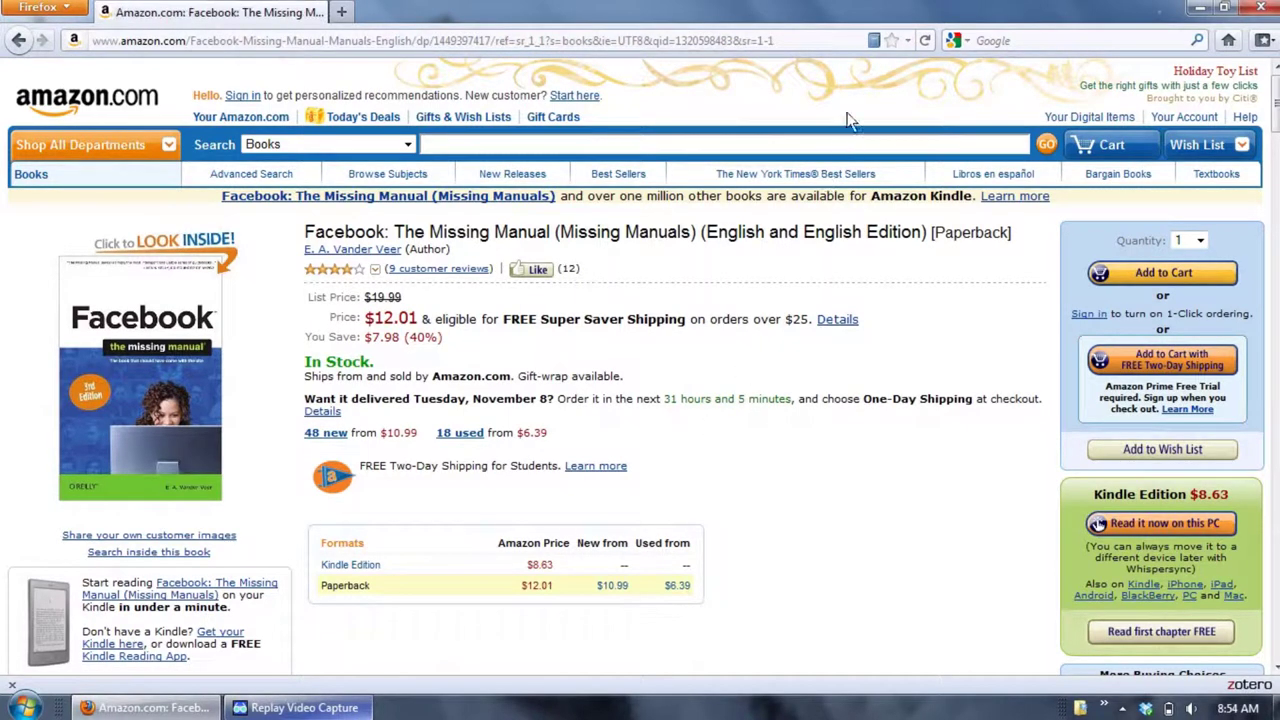
# Step: Save "Facebook: The Missing Manual" to Zotero and review the book's info fields in the library
pyautogui.click(873, 42)
pyautogui.click(1250, 686)
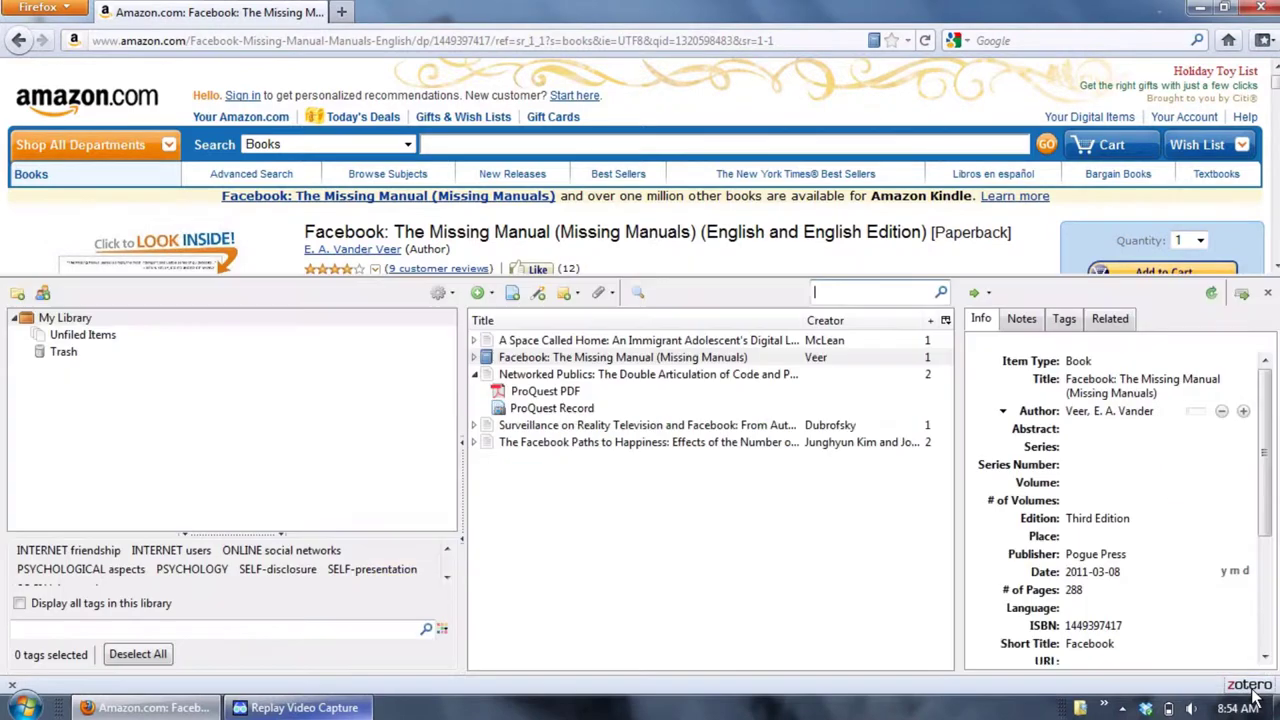
pyautogui.click(583, 360)
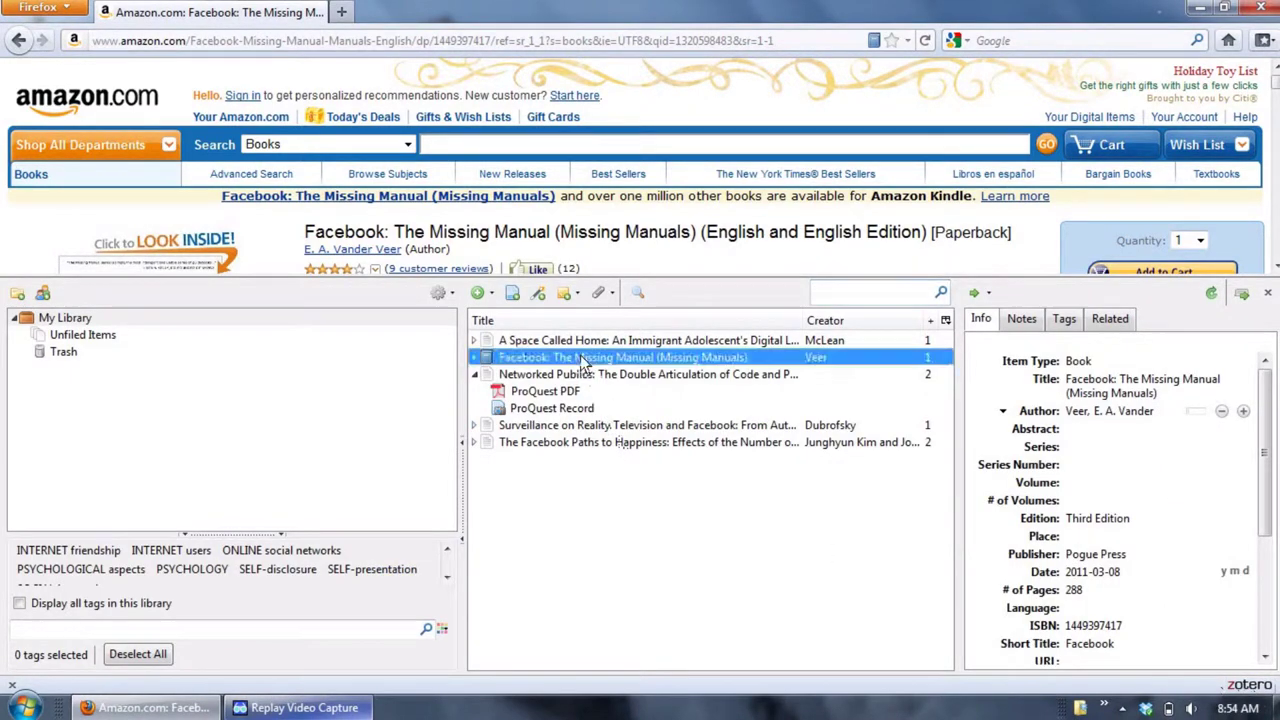
pyautogui.scroll(-4, 1151, 462)
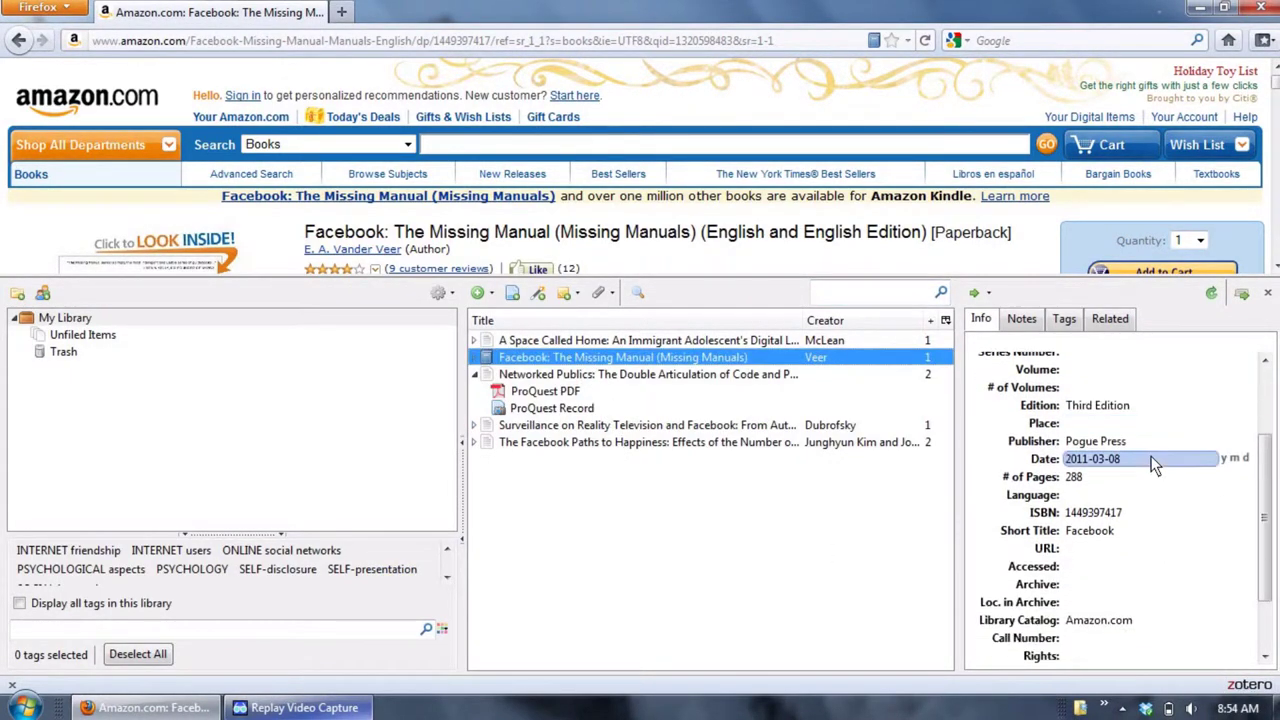
pyautogui.scroll(4, 1151, 462)
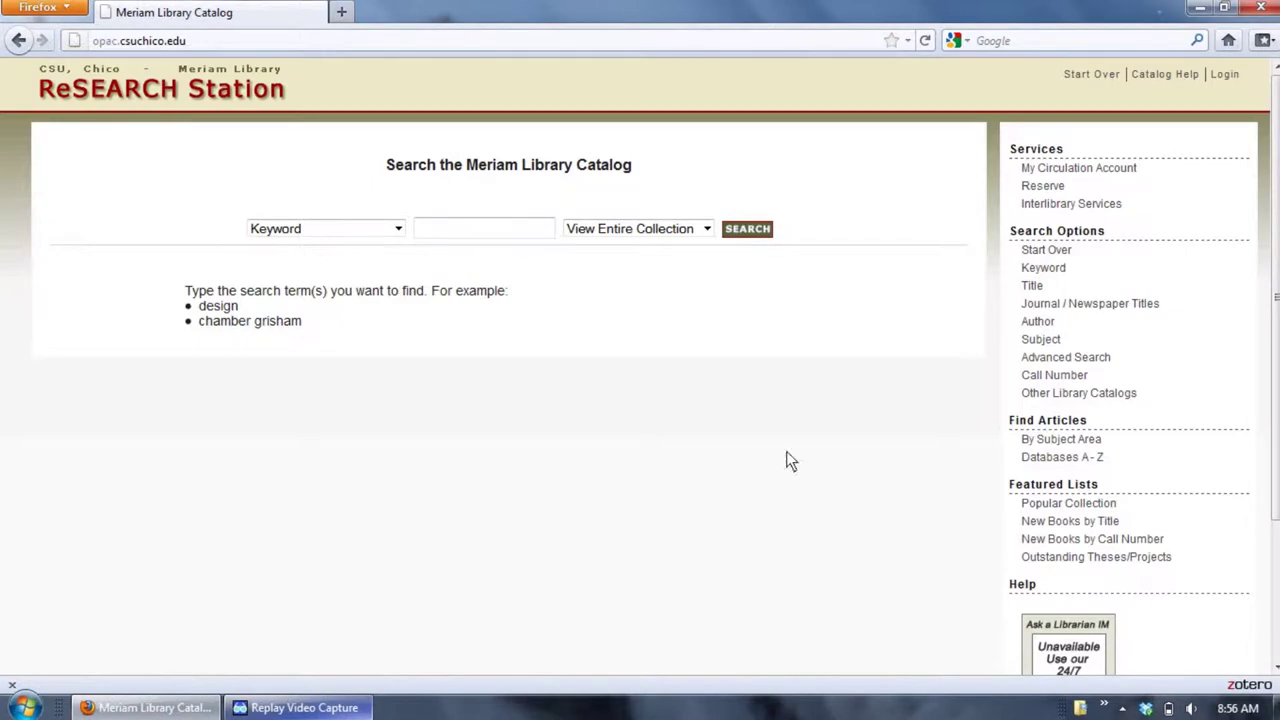
# Step: Search the Meriam Library Catalog by keyword for "Facebook" and open the record of "Using Facebook"
pyautogui.click(493, 231)
pyautogui.write('Facebook')
pyautogui.click(745, 235)
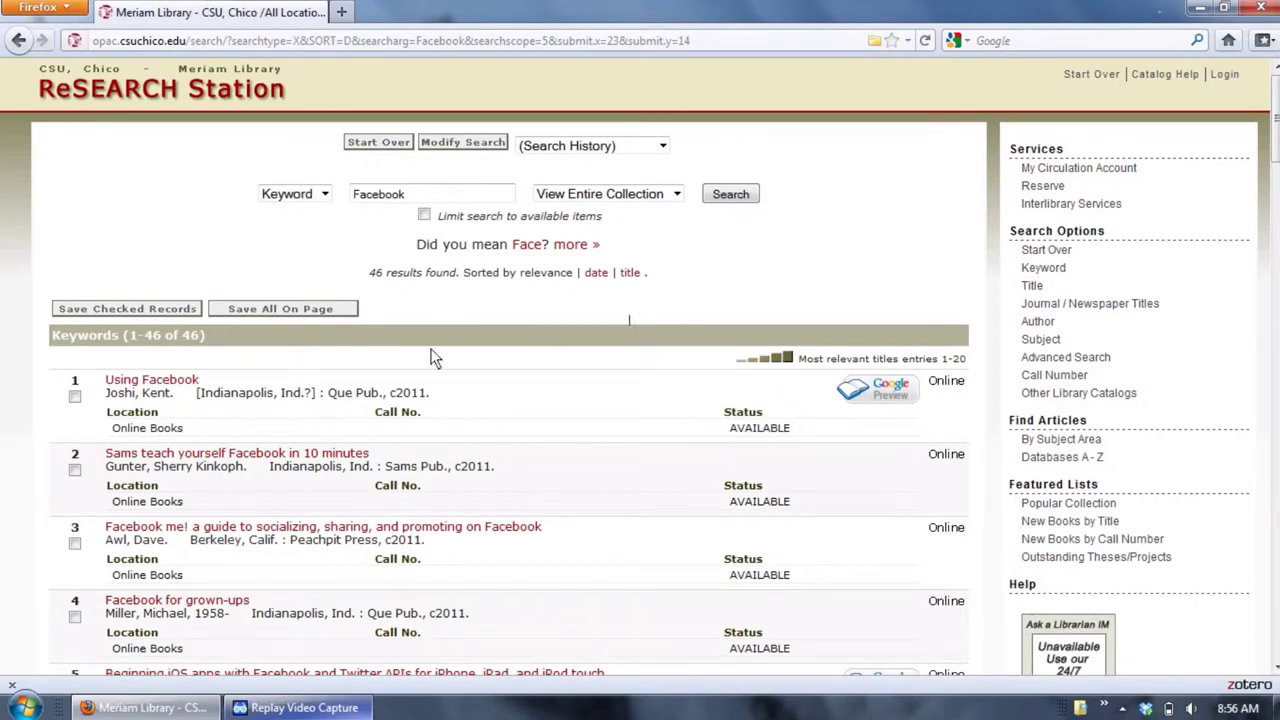
pyautogui.click(177, 384)
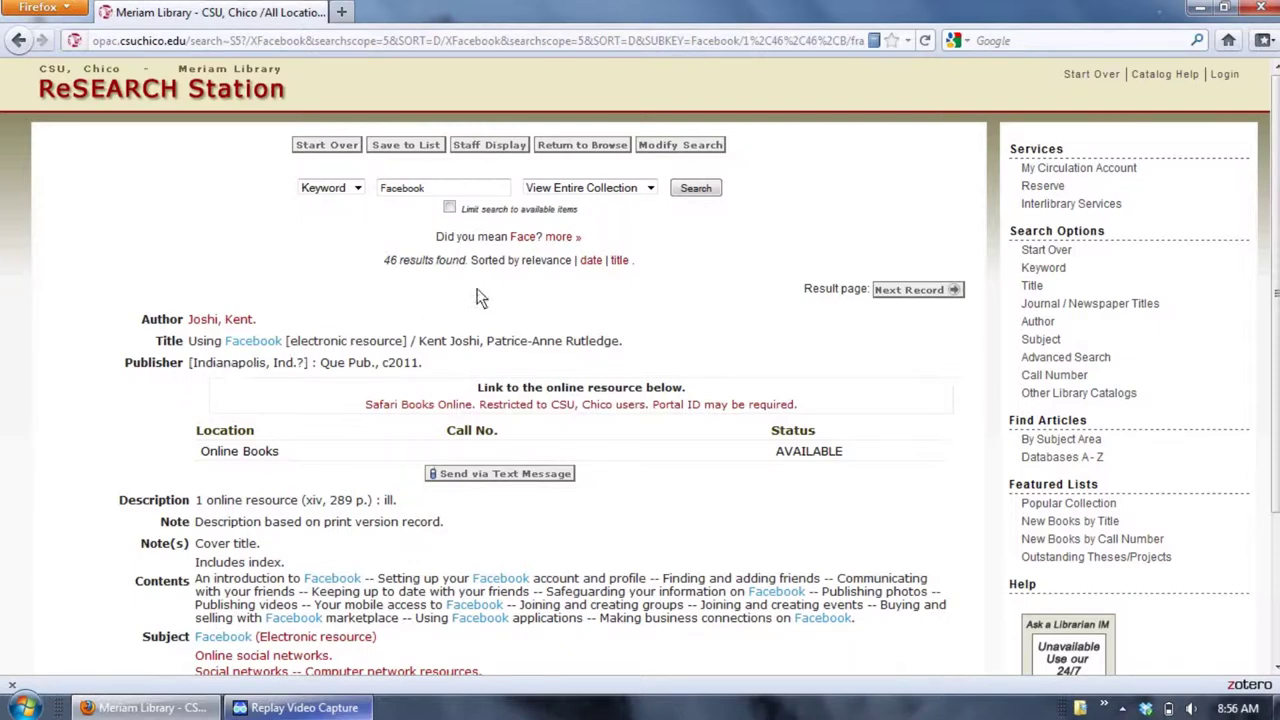
# Step: Save the catalog record of "Using Facebook" to Zotero and review the book's info fields in the library
pyautogui.click(875, 41)
pyautogui.click(1240, 687)
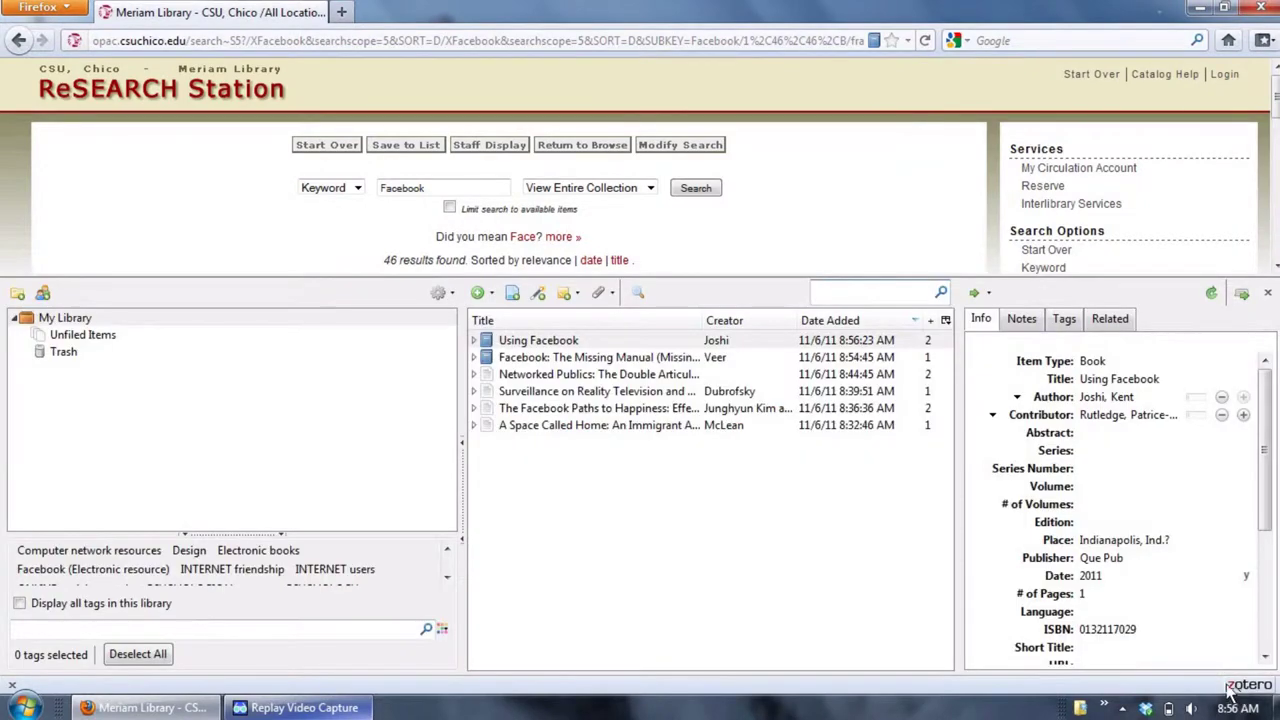
pyautogui.click(720, 343)
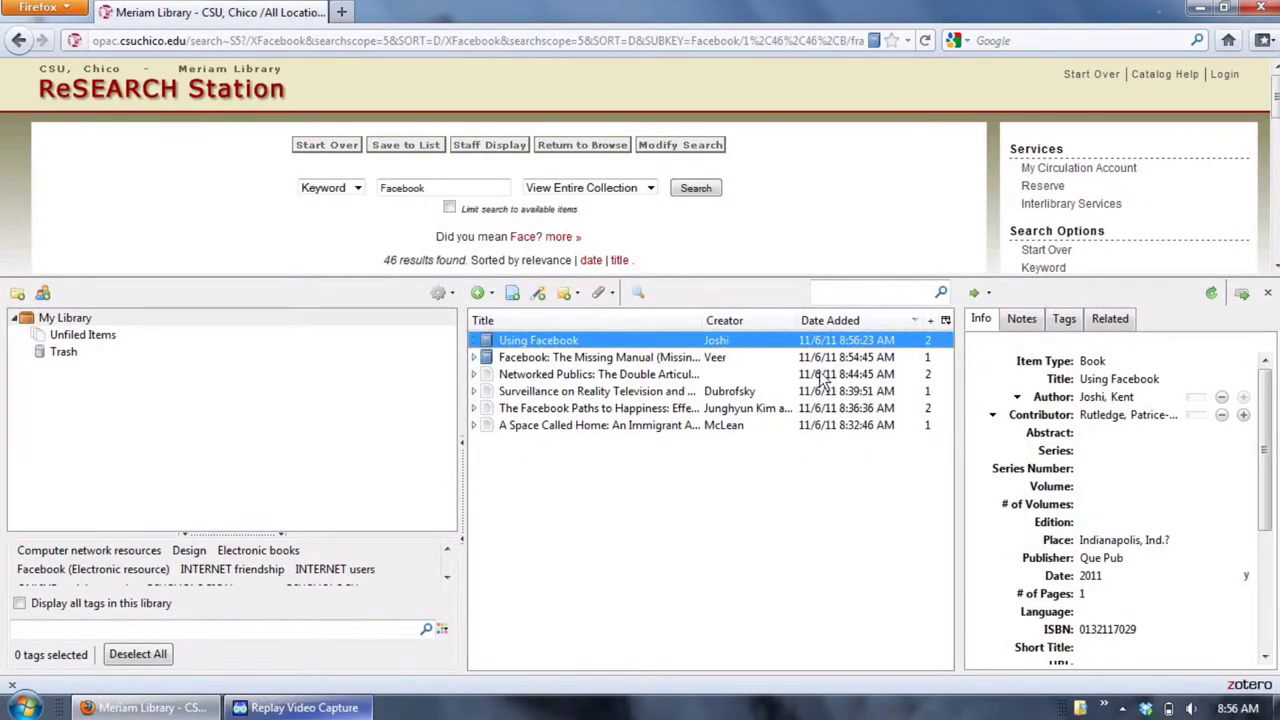
pyautogui.scroll(-4, 1170, 470)
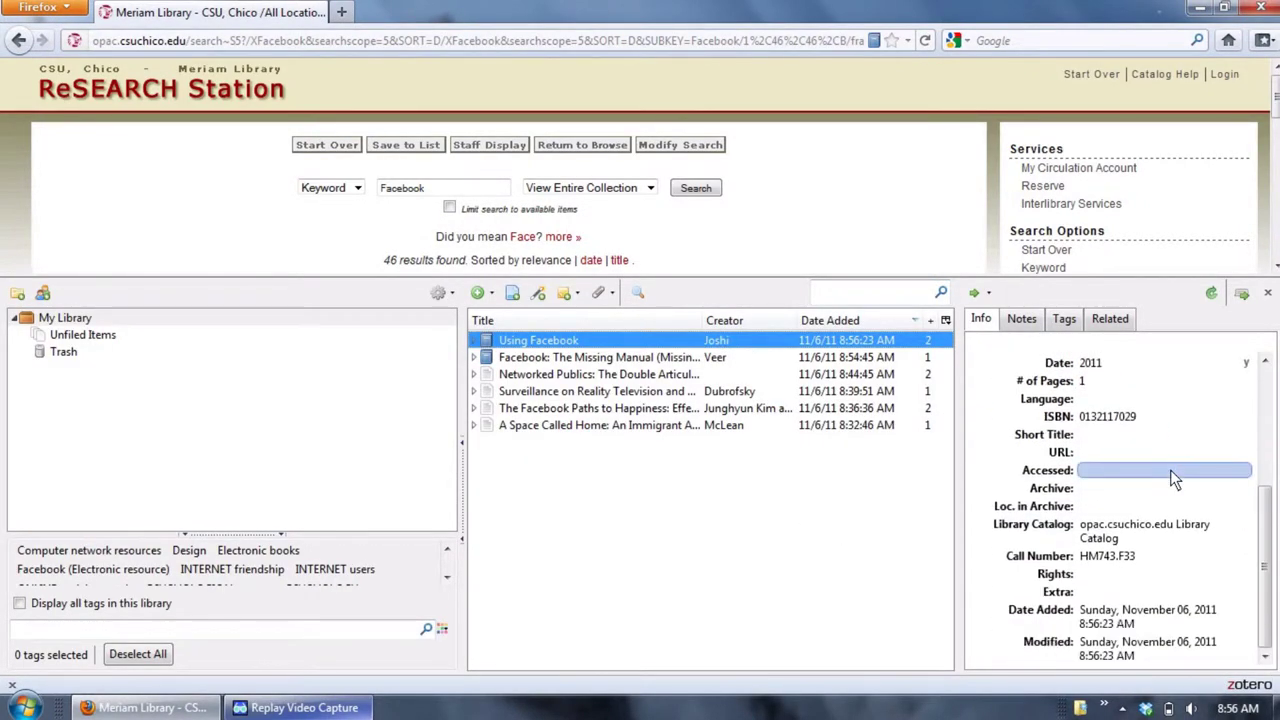
pyautogui.scroll(5, 1175, 478)
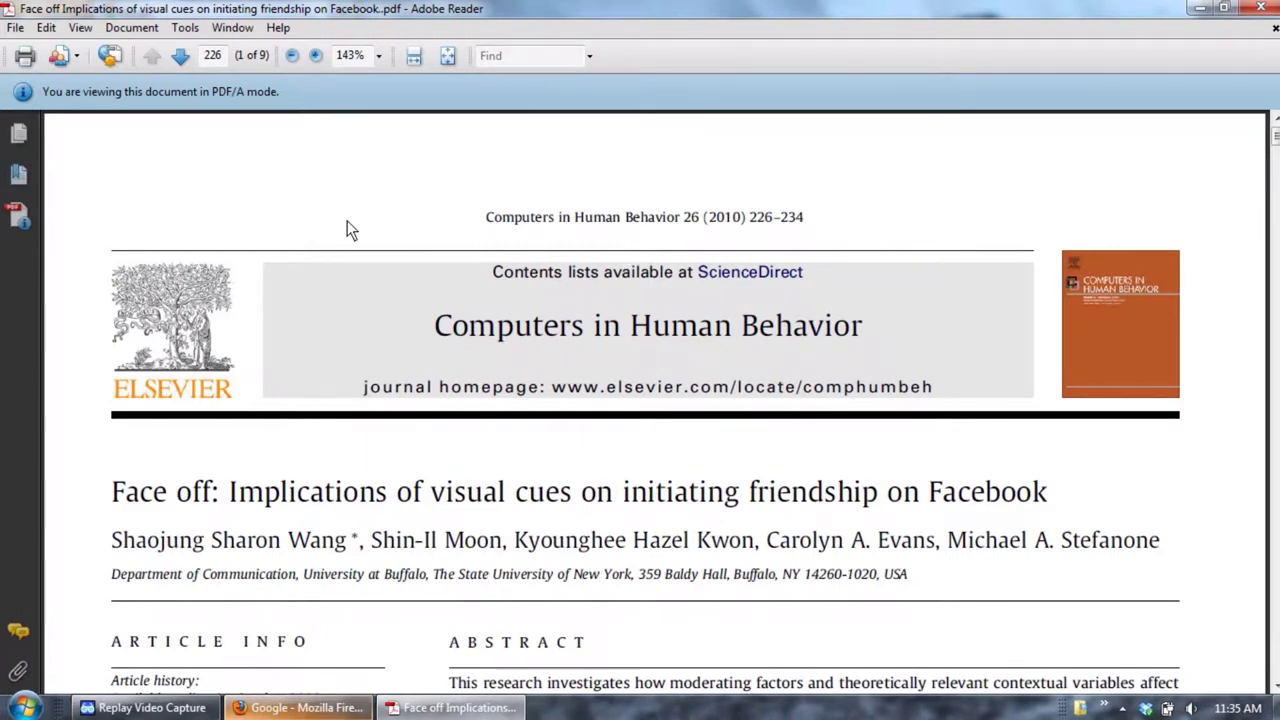
# Step: Copy the DOI 10.1016/j.chb.2009.10.001 from the first page of the "Face off" article PDF
pyautogui.scroll(-5, 338, 216)
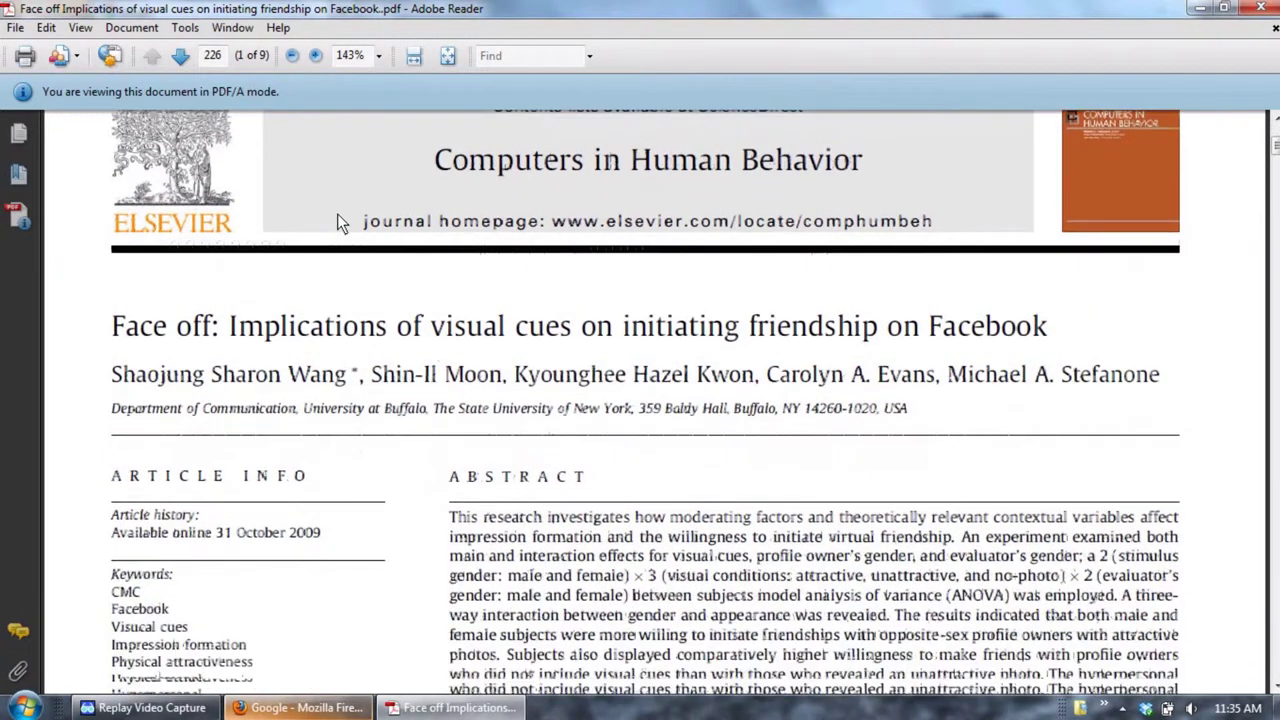
pyautogui.scroll(-12, 337, 222)
pyautogui.scroll(-13, 338, 222)
pyautogui.scroll(5, 340, 226)
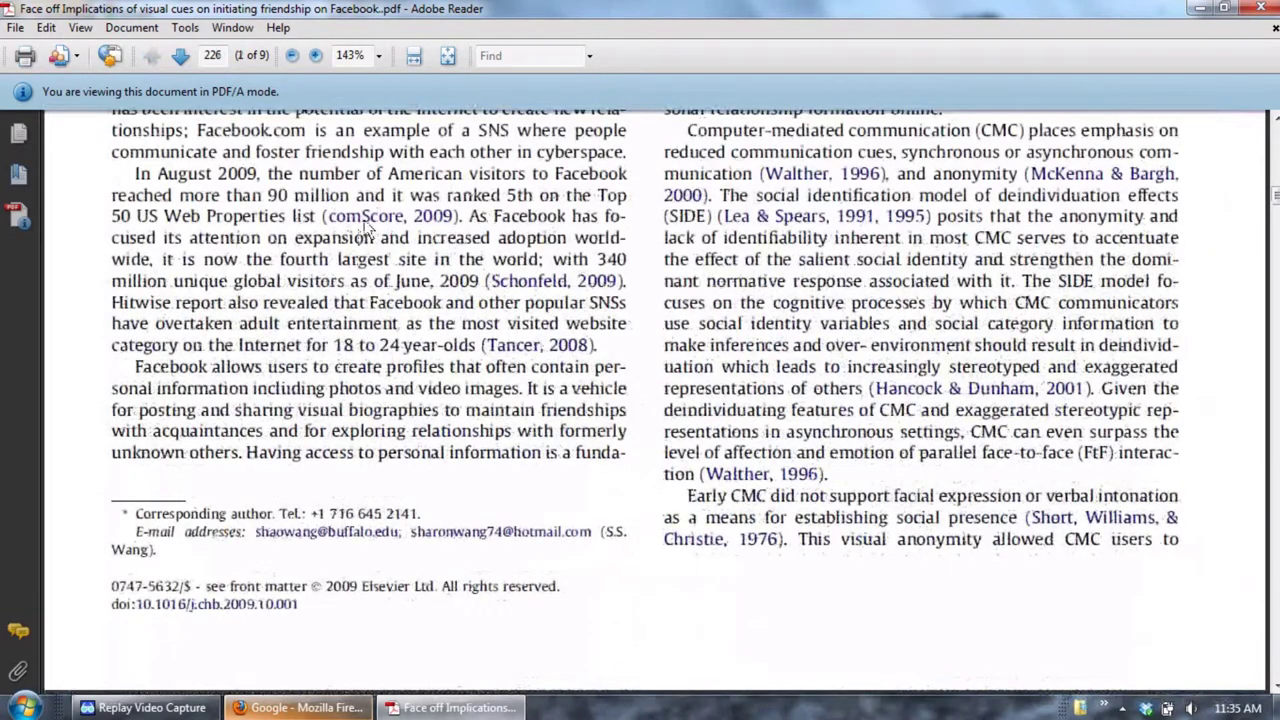
pyautogui.moveTo(325, 590); pyautogui.dragTo(165, 620)
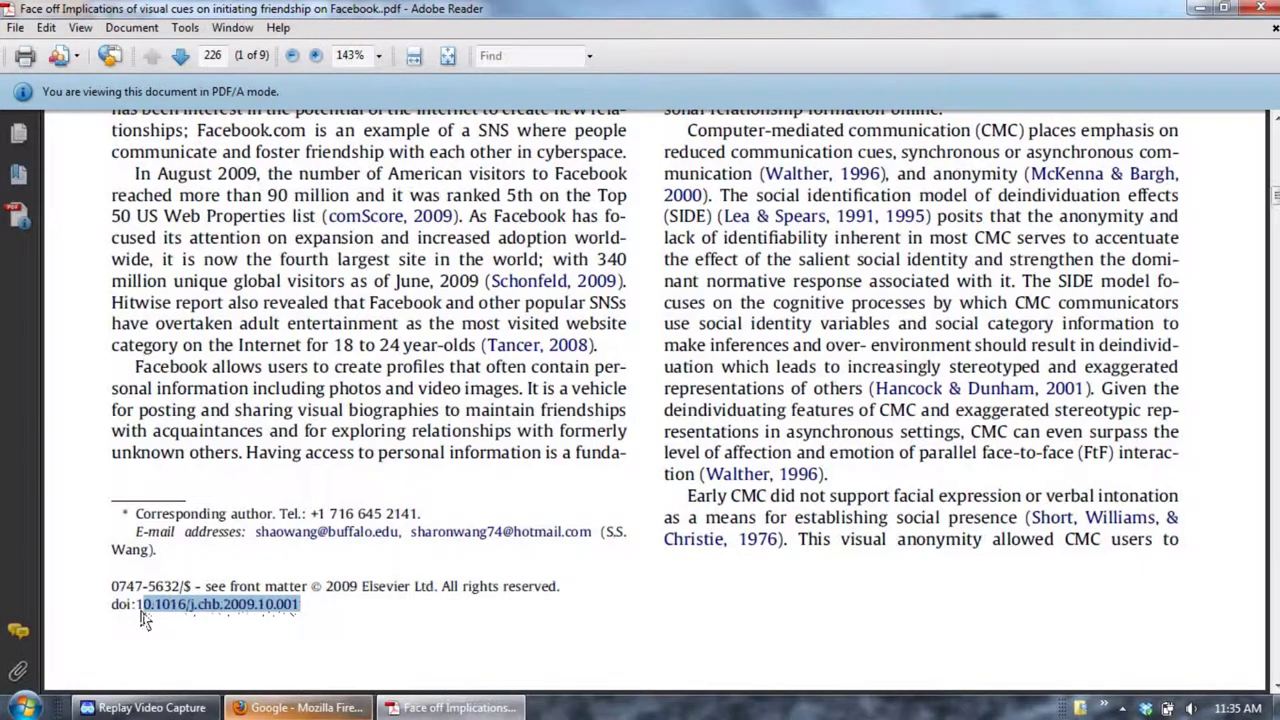
pyautogui.rightClick(138, 610)
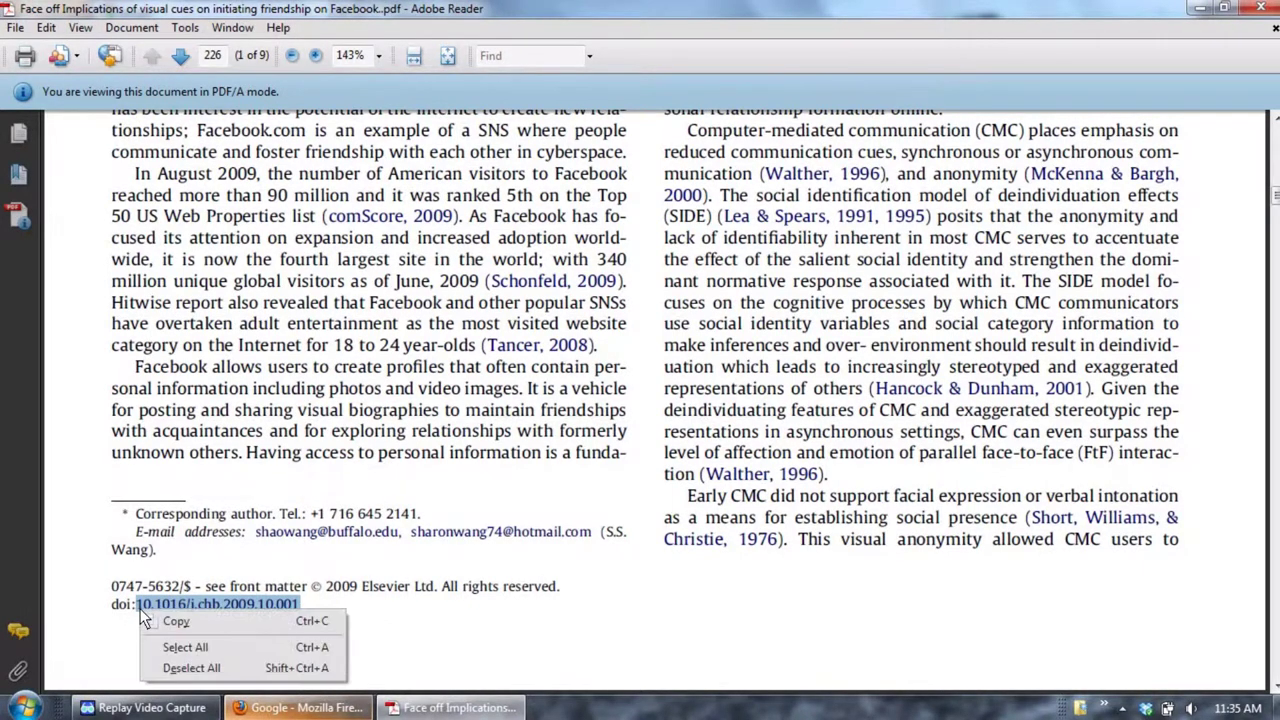
pyautogui.click(182, 625)
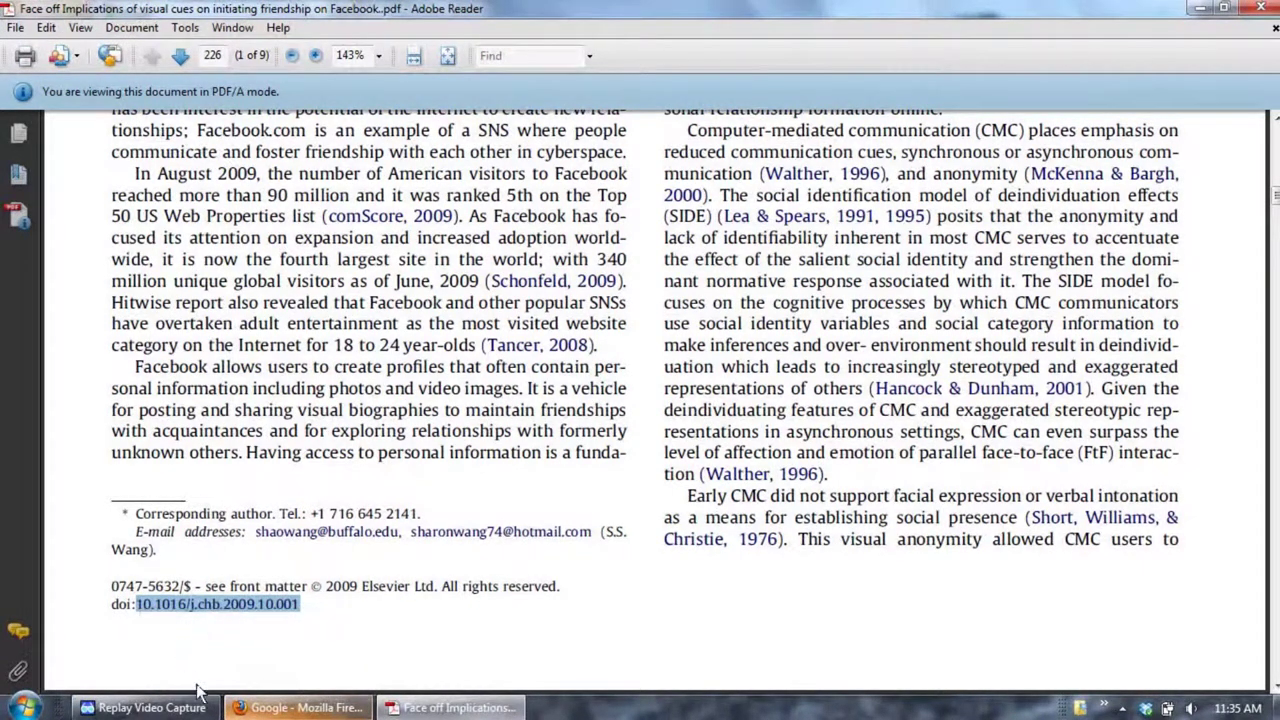
# Step: Switch to Zotero in Firefox, add the "Face off" article by its copied DOI, and review its info fields
pyautogui.click(262, 708)
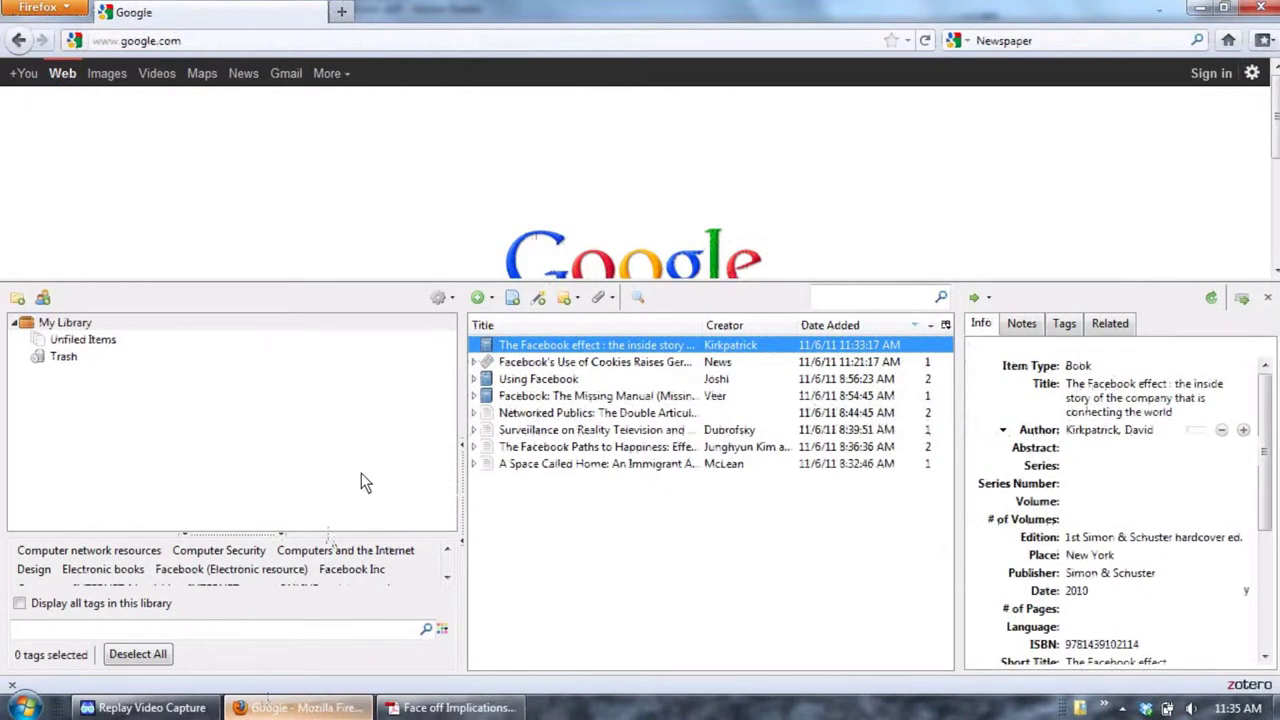
pyautogui.click(536, 297)
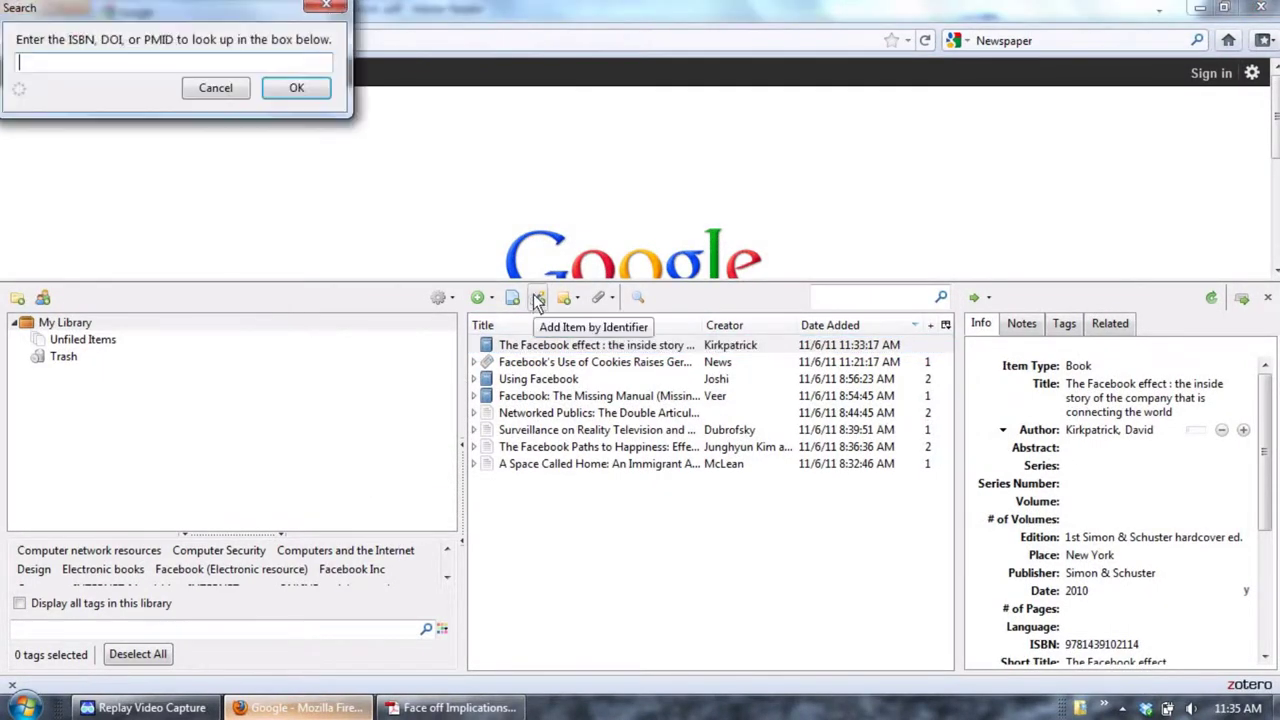
pyautogui.rightClick(133, 63)
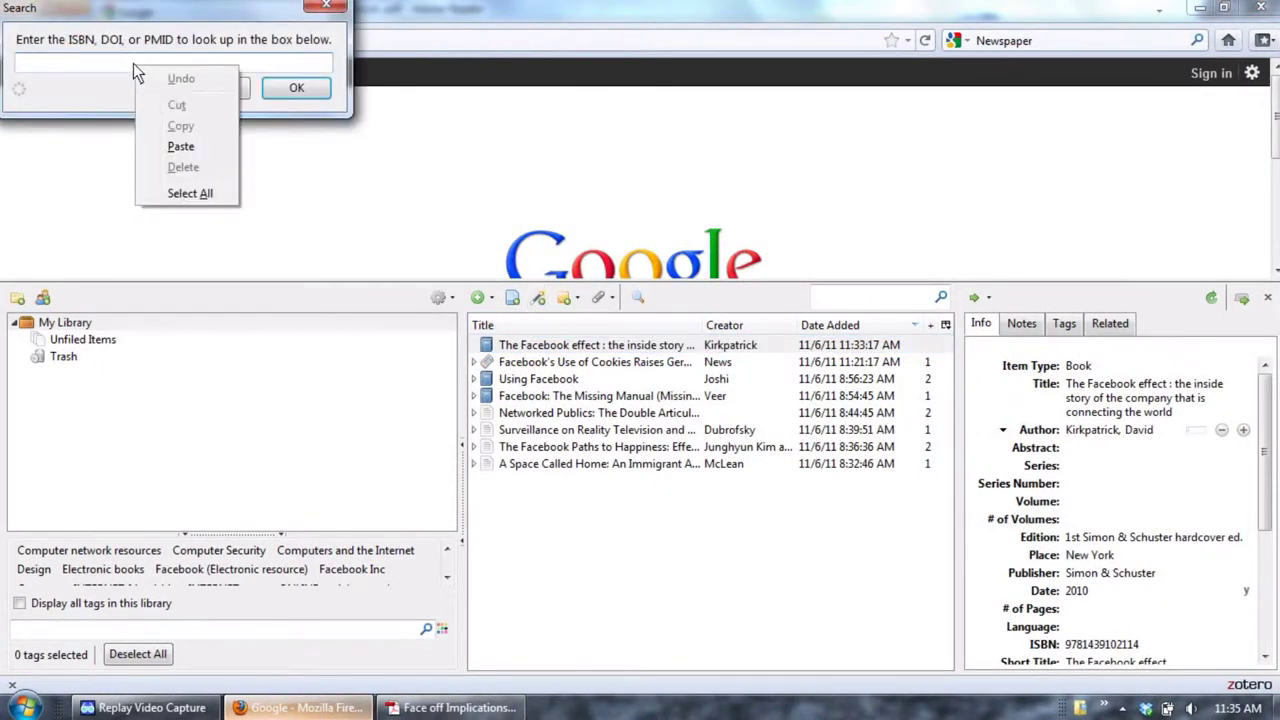
pyautogui.click(196, 145)
pyautogui.click(297, 100)
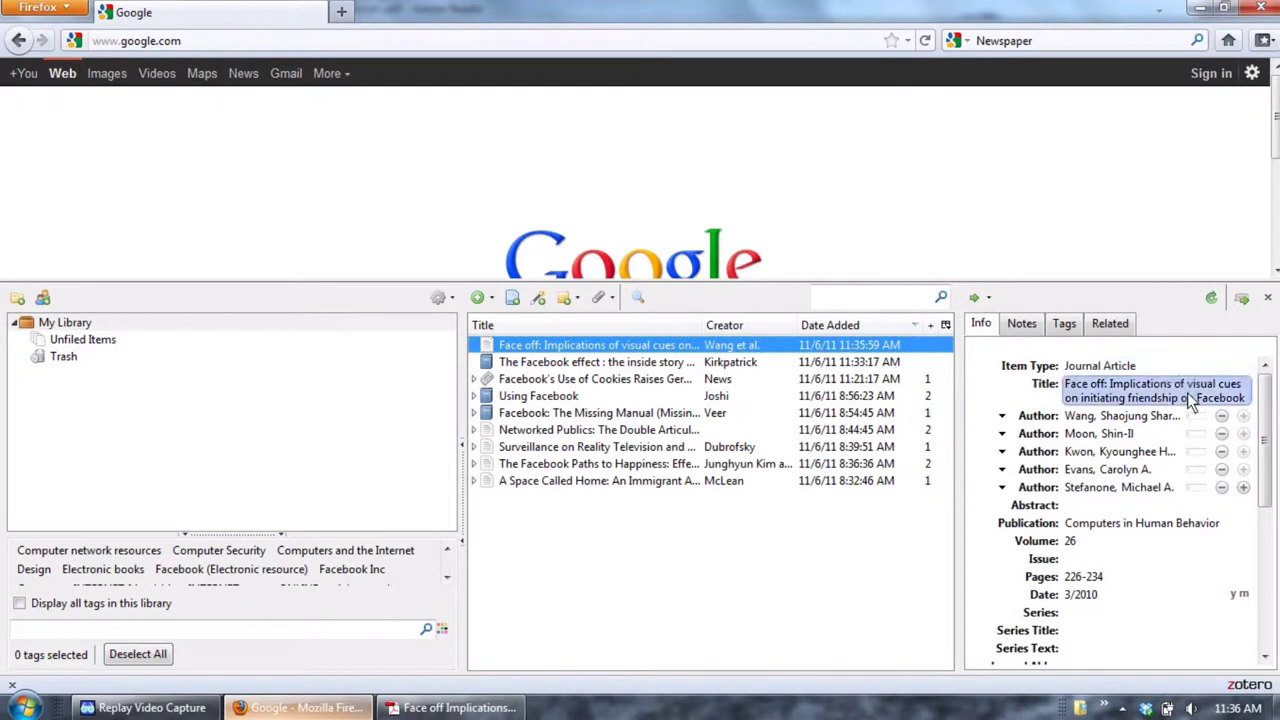
pyautogui.moveTo(1266, 455); pyautogui.dragTo(1265, 410)
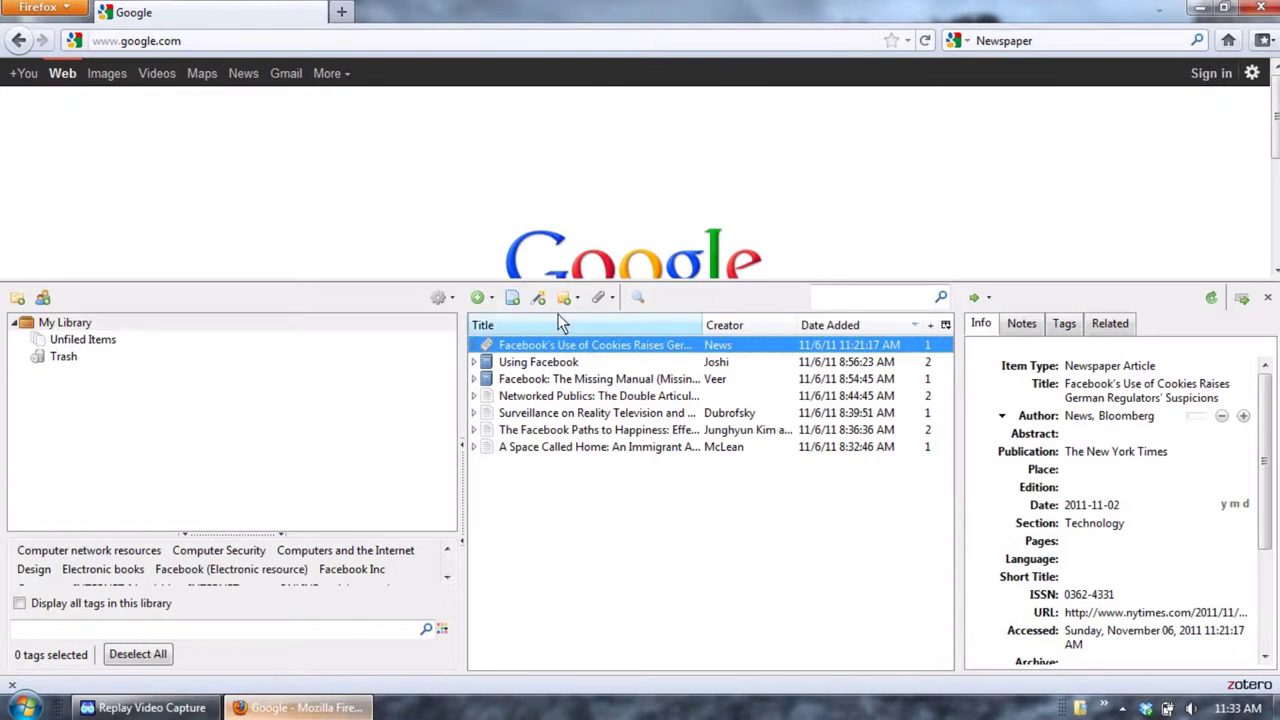
pyautogui.click(538, 298)
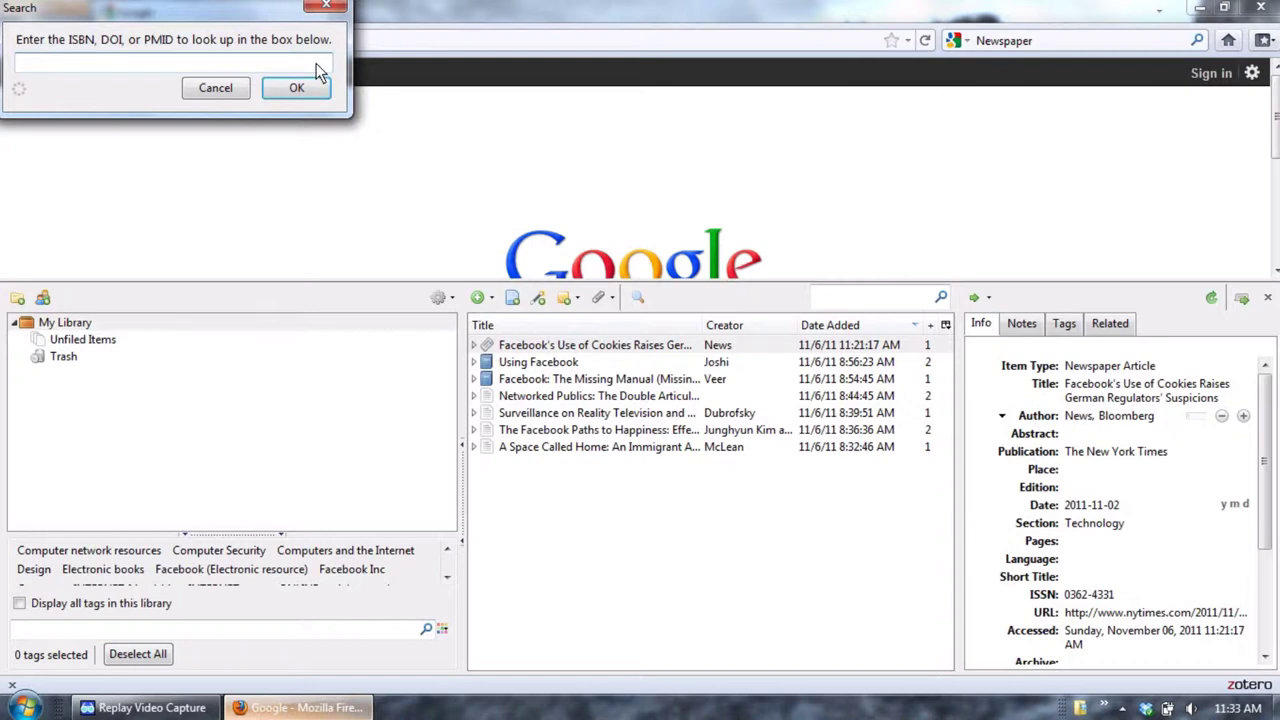
pyautogui.hotkey('ctrl', 'v')
pyautogui.click(311, 91)
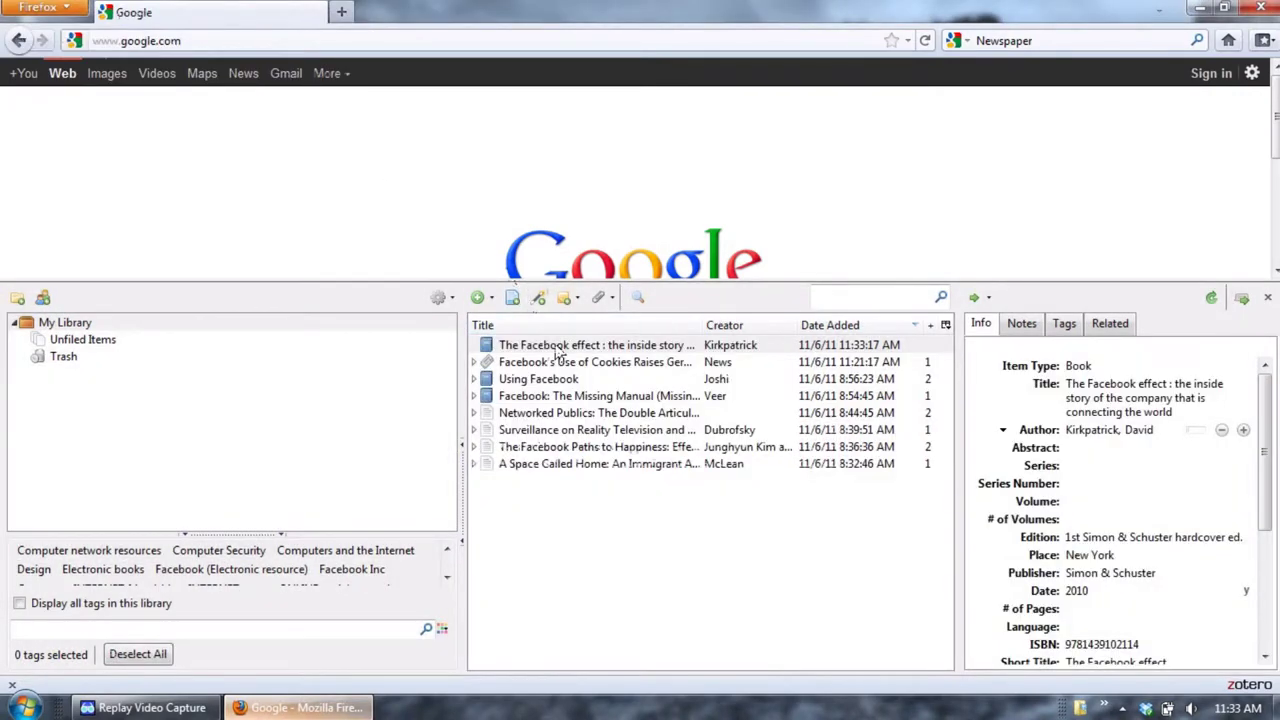
pyautogui.click(558, 348)
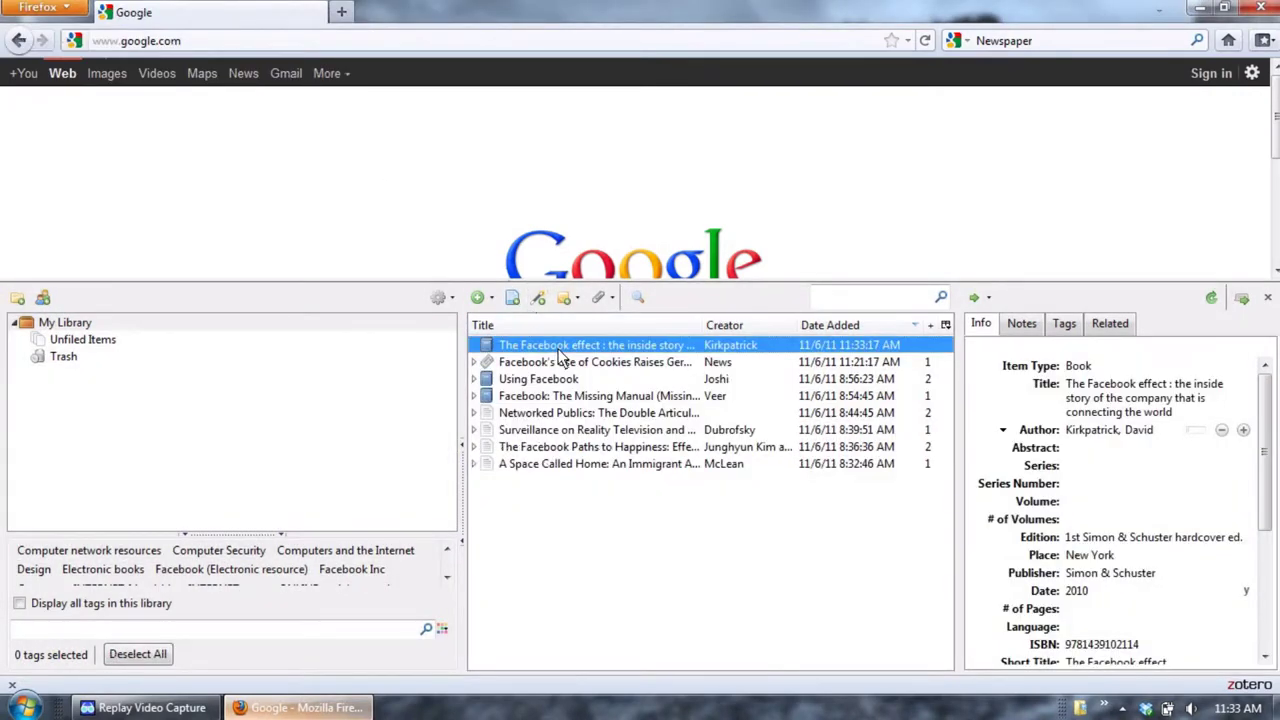
pyautogui.scroll(-2, 1171, 444)
pyautogui.scroll(-3, 1173, 448)
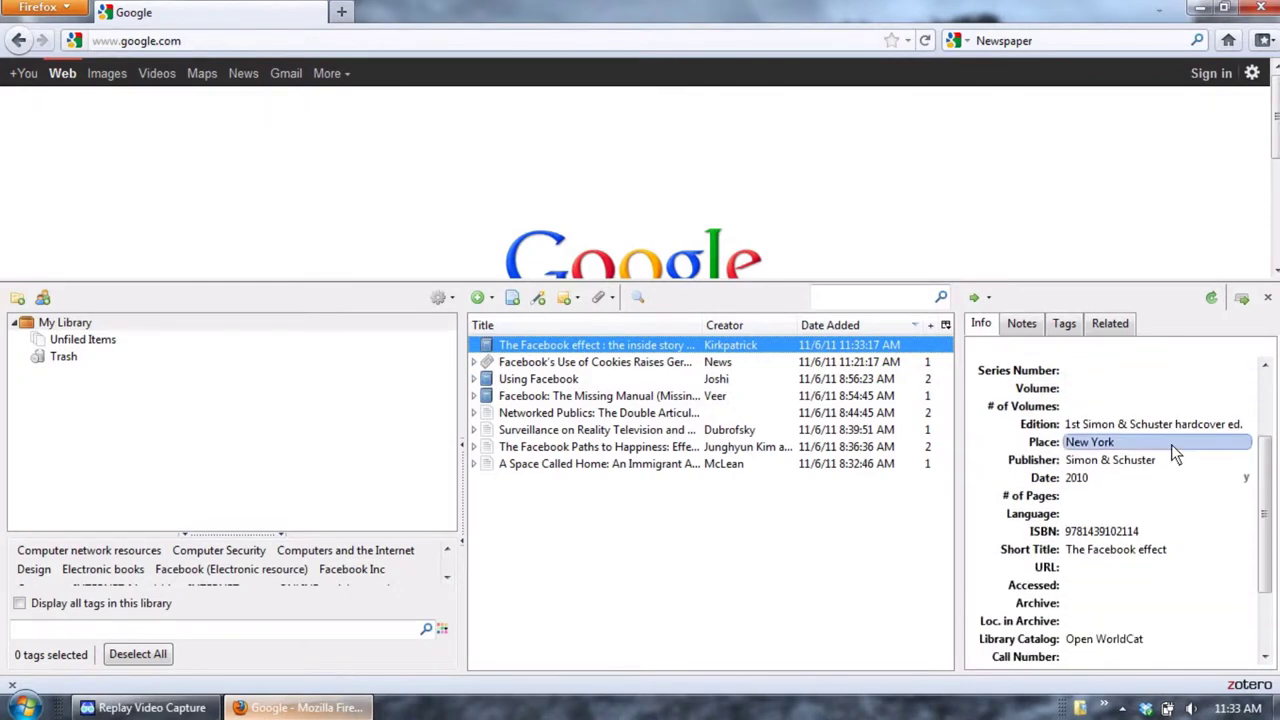
pyautogui.scroll(3, 1171, 444)
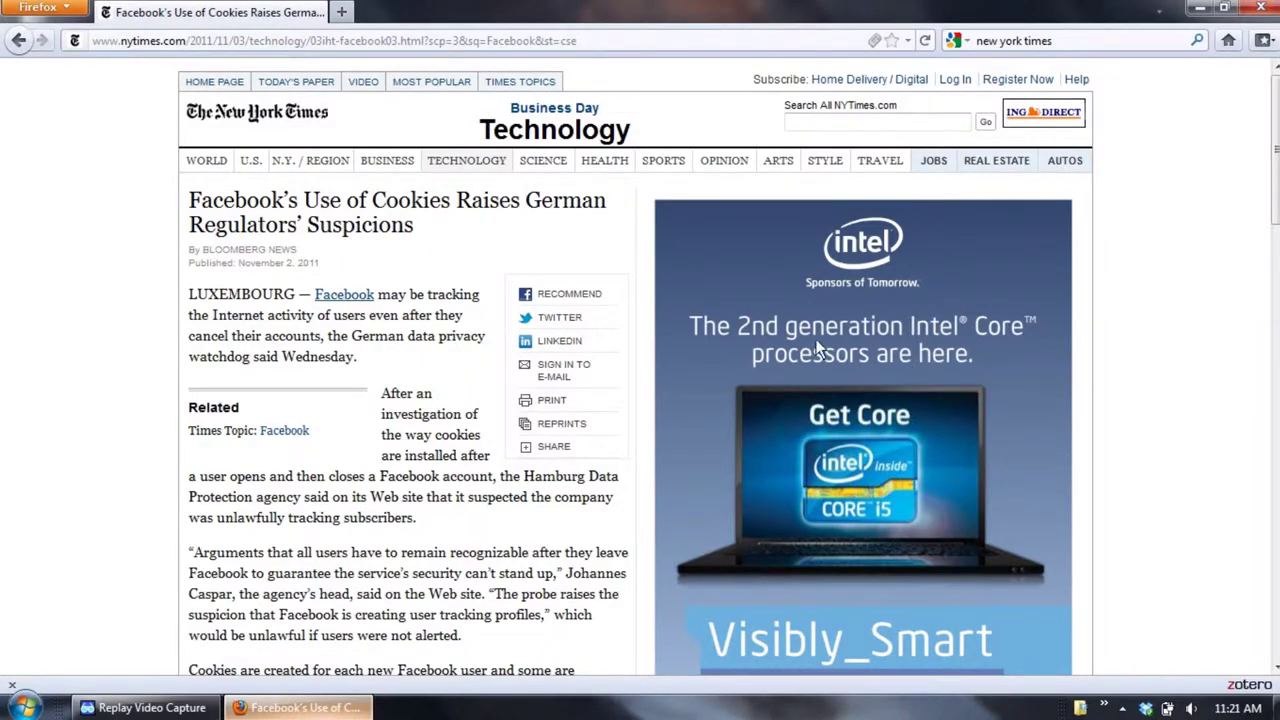
# Step: Save the New York Times article "Facebook's Use of Cookies Raises German Regulators' Suspicions" to Zotero and review its info fields
pyautogui.scroll(-3, 525, 340)
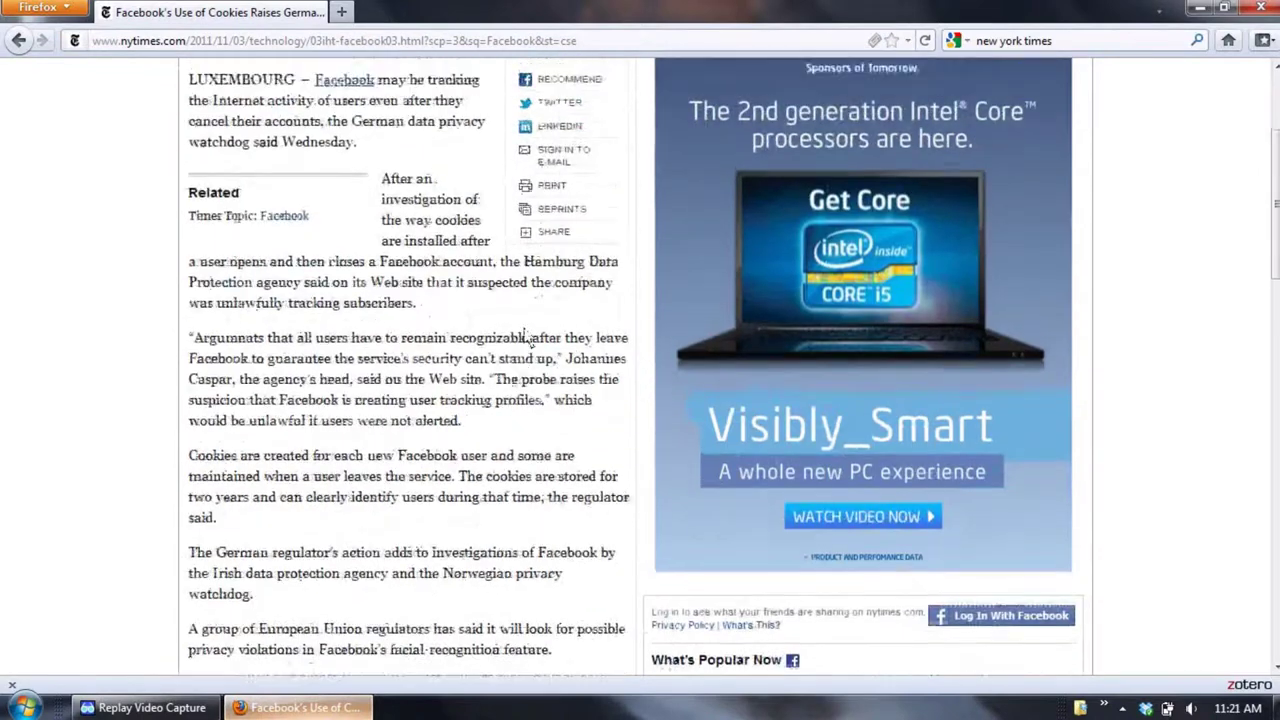
pyautogui.scroll(5, 525, 340)
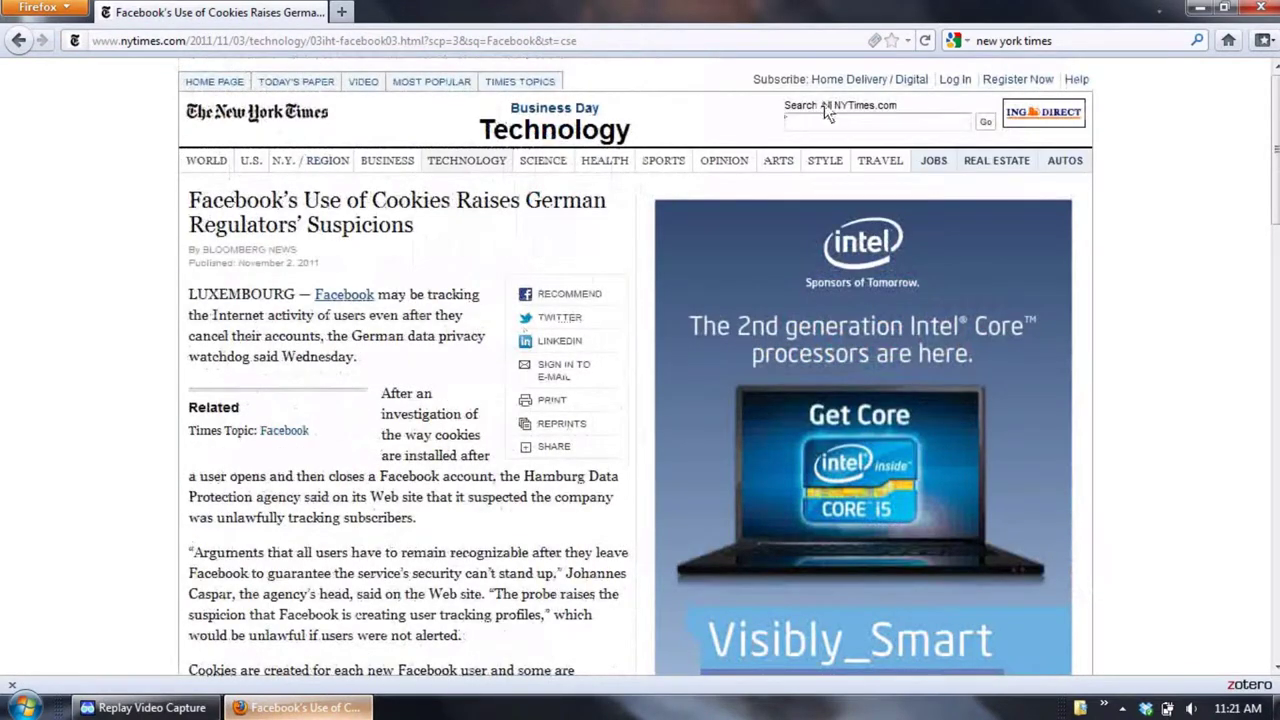
pyautogui.click(872, 44)
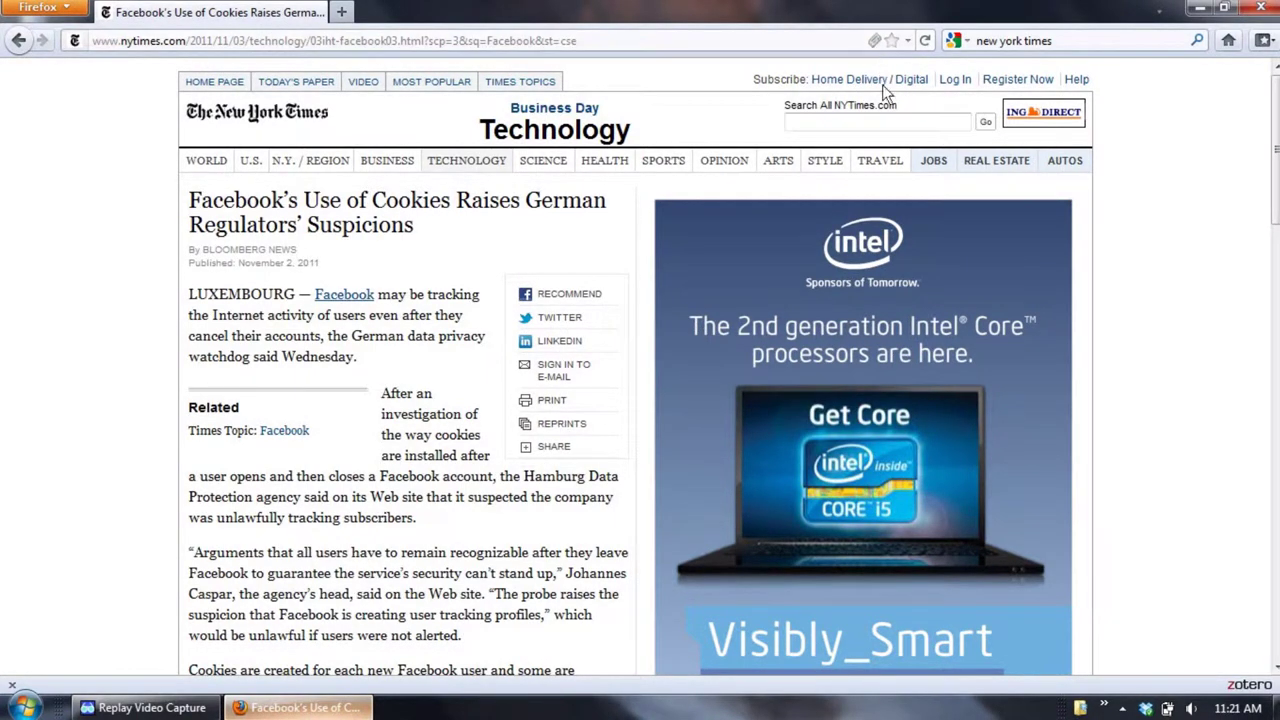
pyautogui.click(1245, 684)
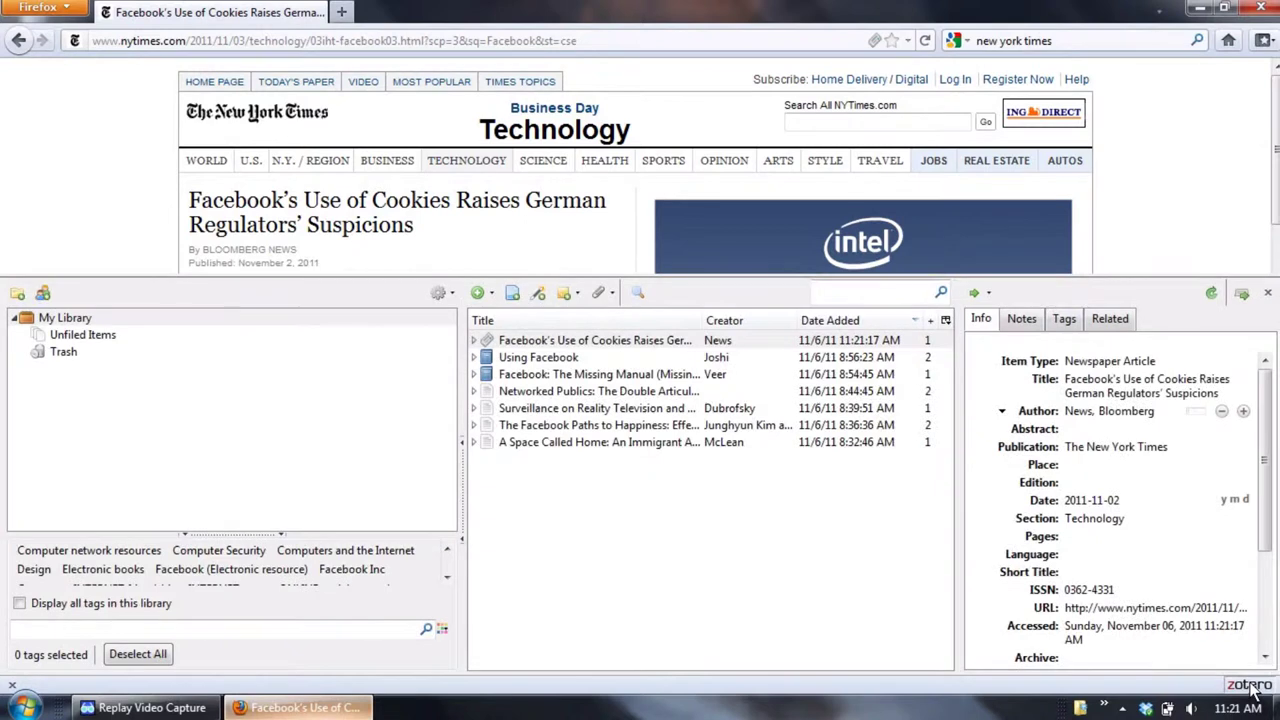
pyautogui.click(600, 340)
pyautogui.scroll(-5, 1230, 472)
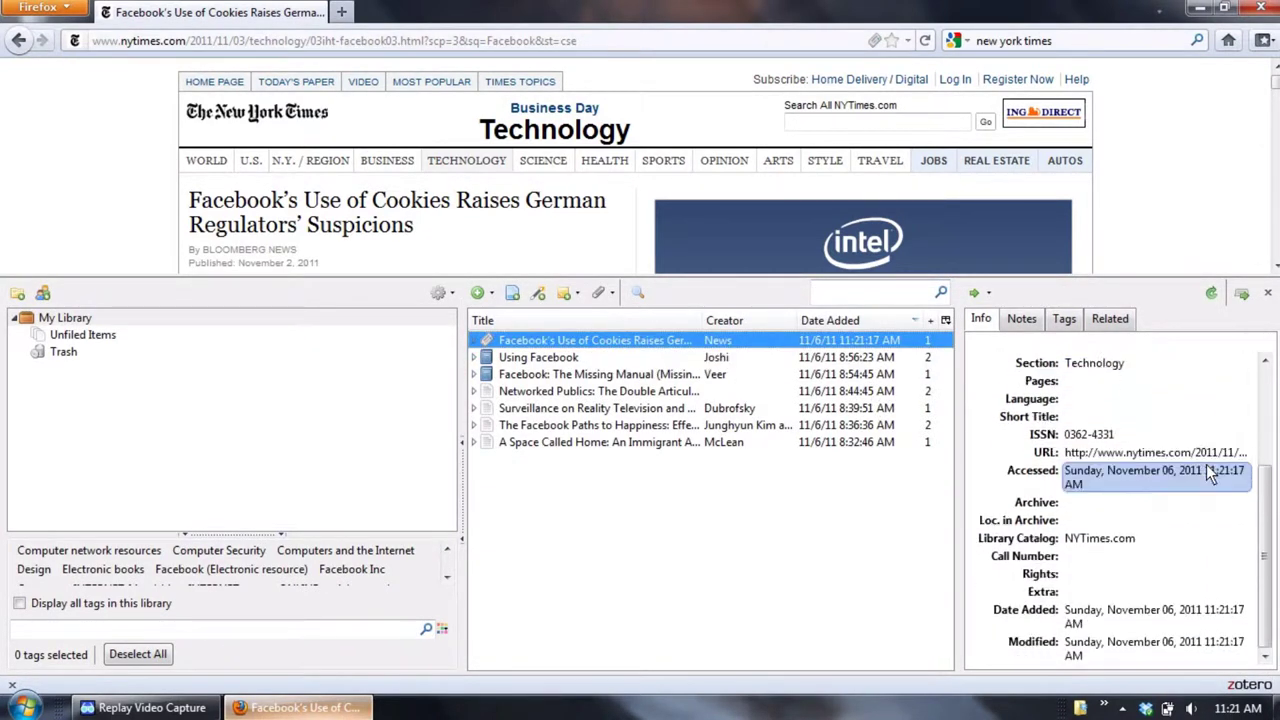
pyautogui.scroll(5, 1208, 468)
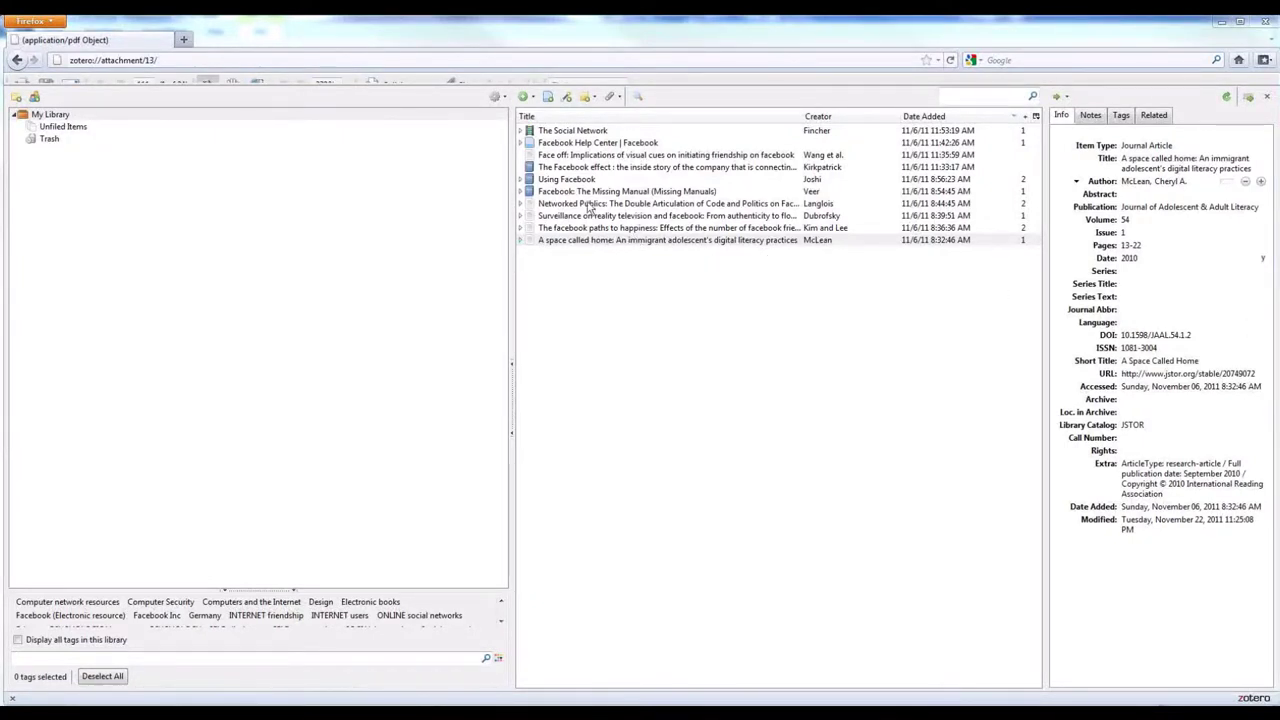
# Step: Look over the available item types and create a blank Journal Article item in the library
pyautogui.click(524, 97)
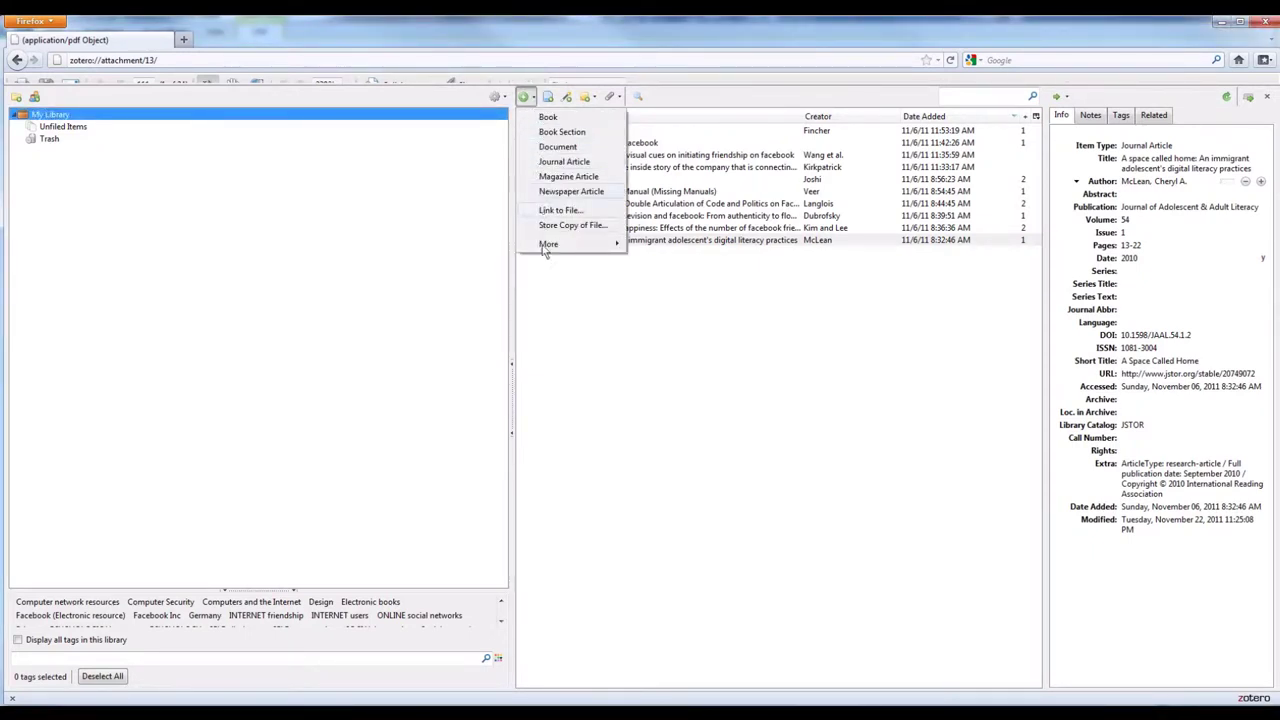
pyautogui.moveTo(543, 249)
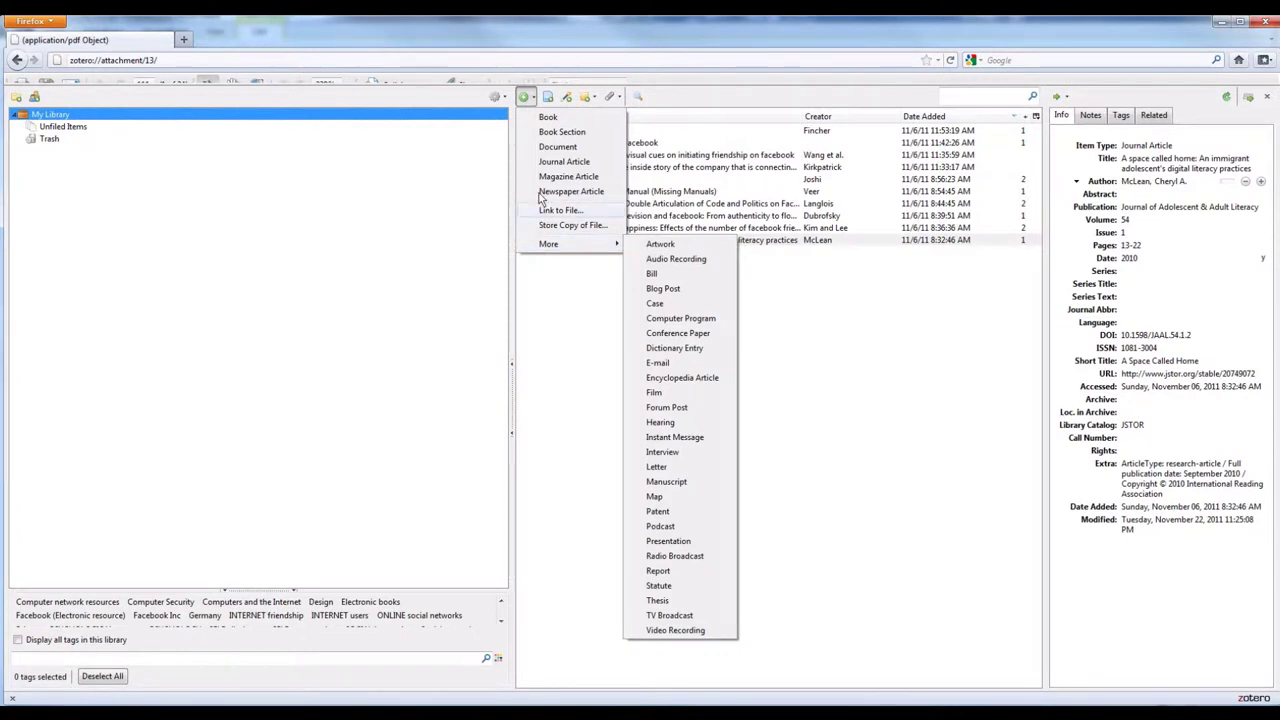
pyautogui.press('Escape')
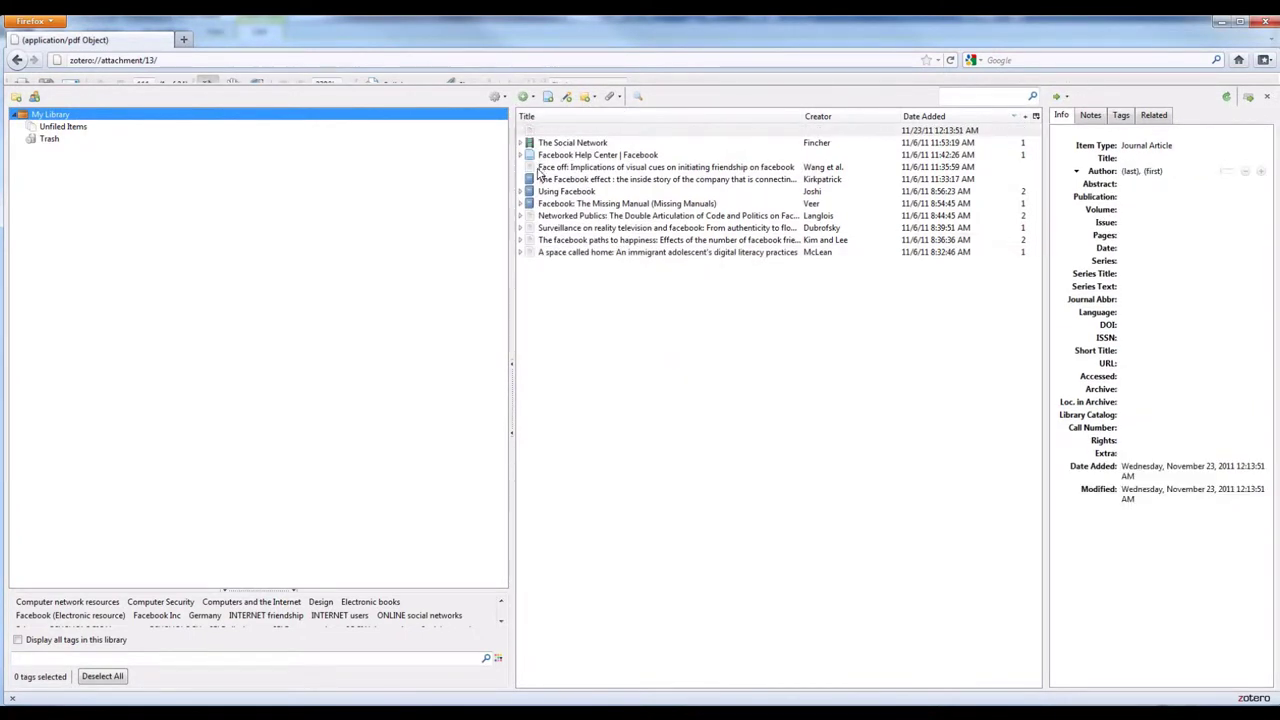
# Step: Enter the author's last name and first initials for the blank journal article
pyautogui.click(1127, 172)
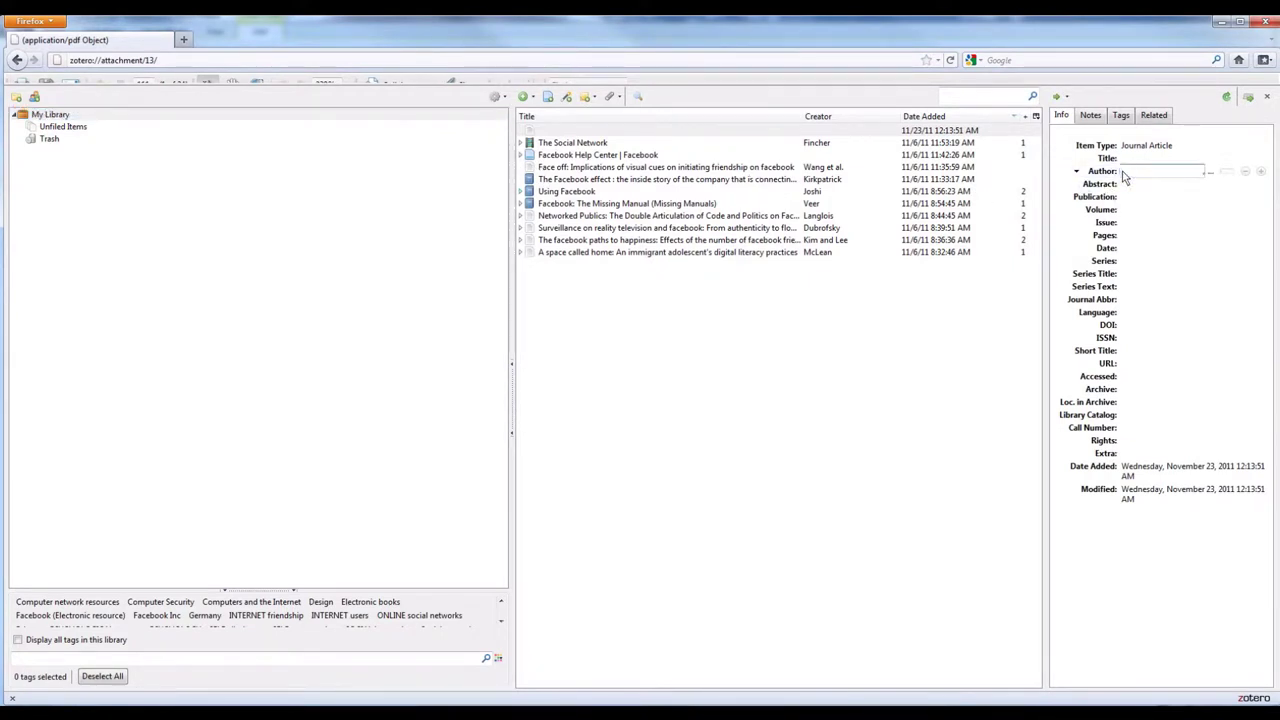
pyautogui.write('Wa')
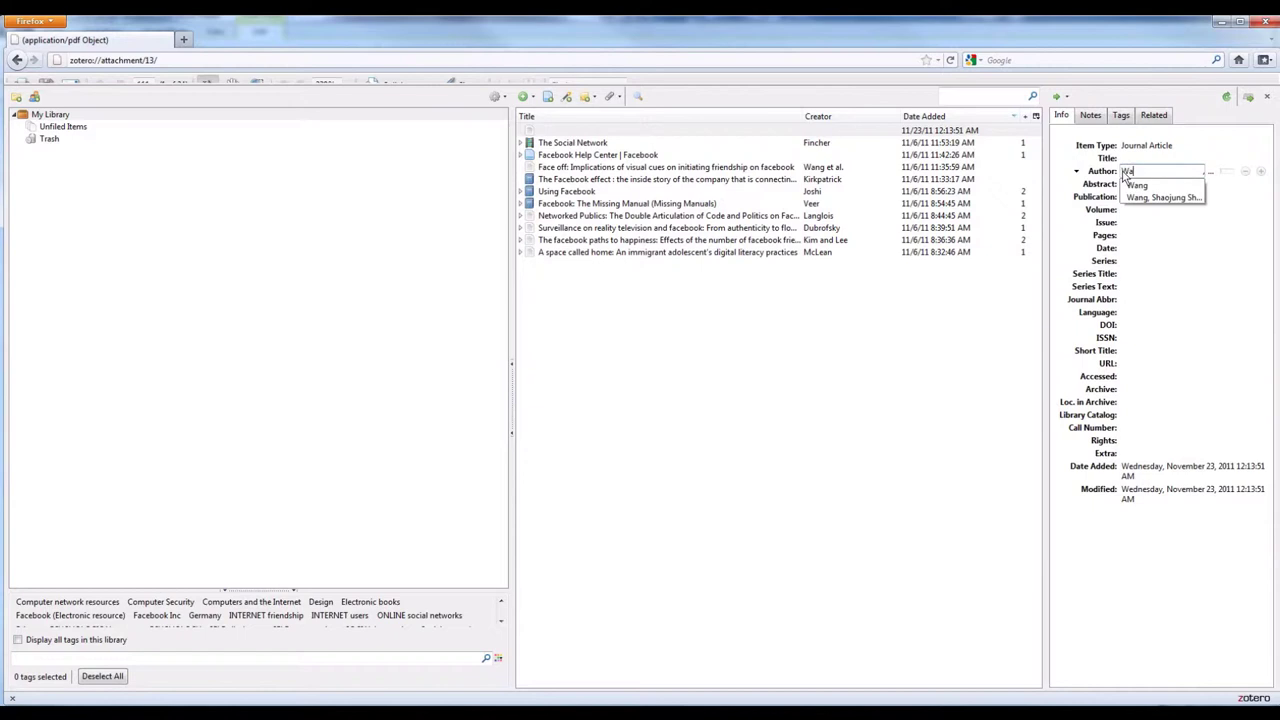
pyautogui.write('lther')
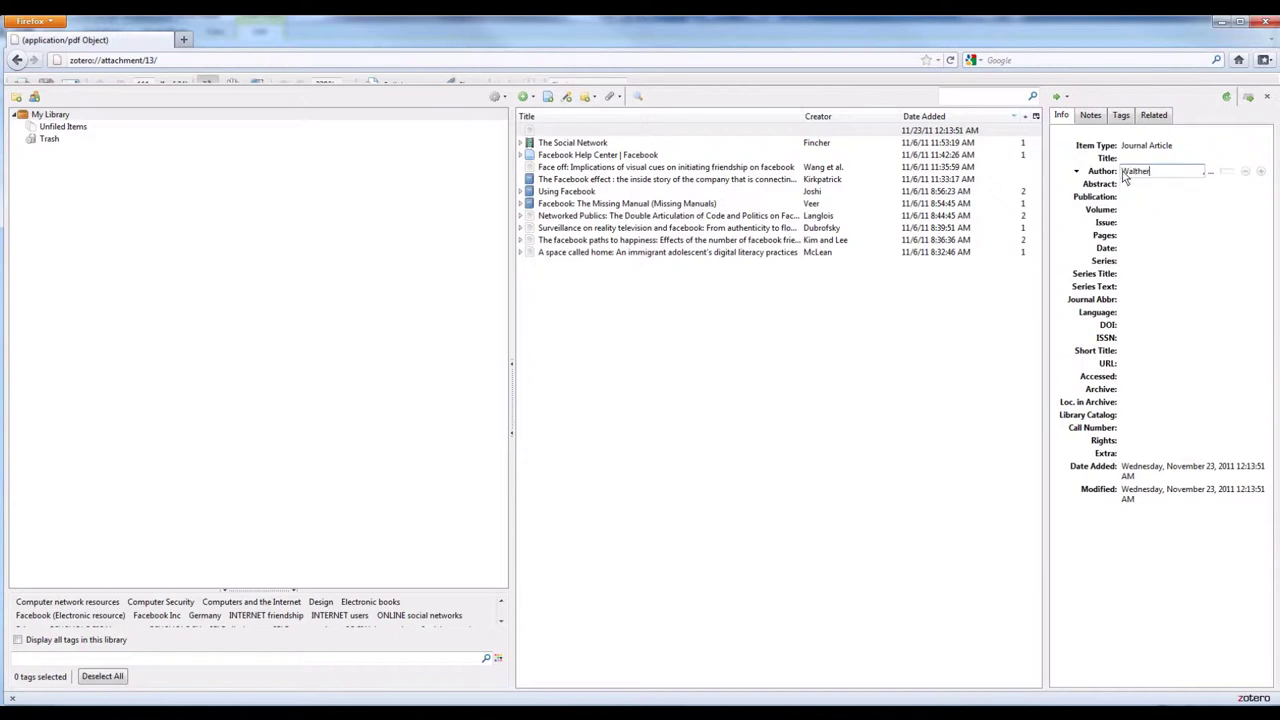
pyautogui.click(1210, 175)
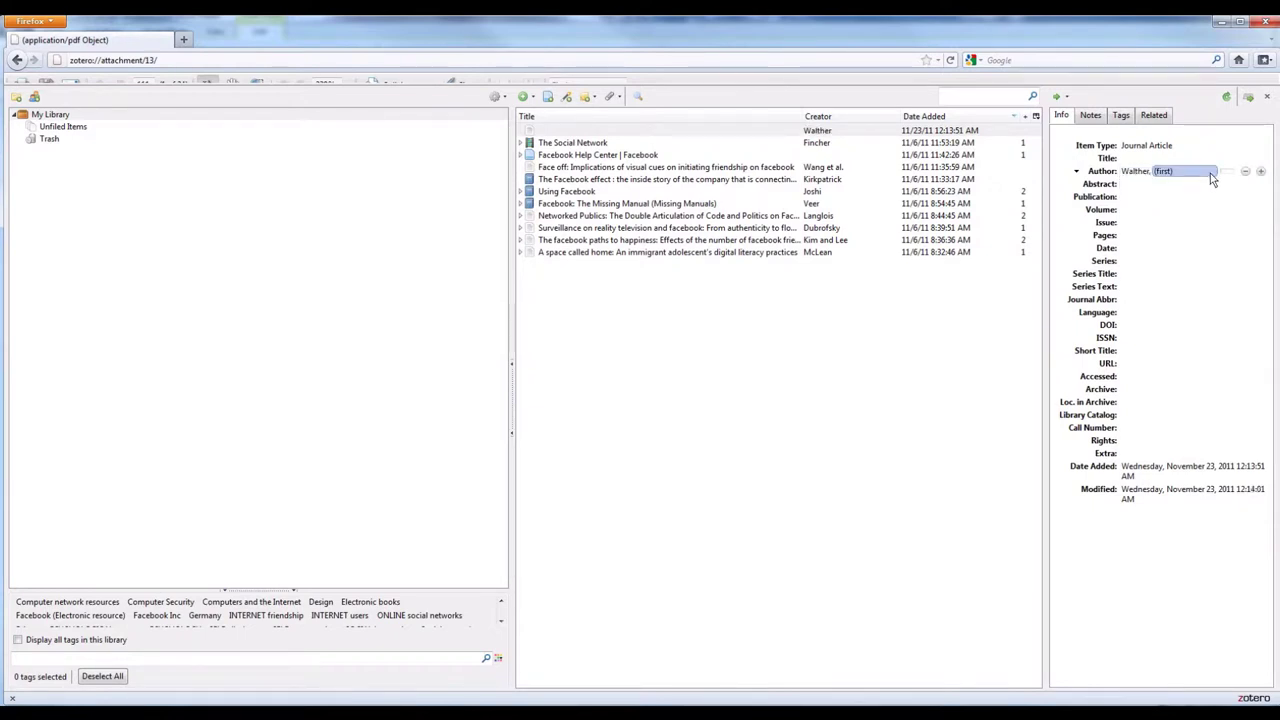
pyautogui.write('J')
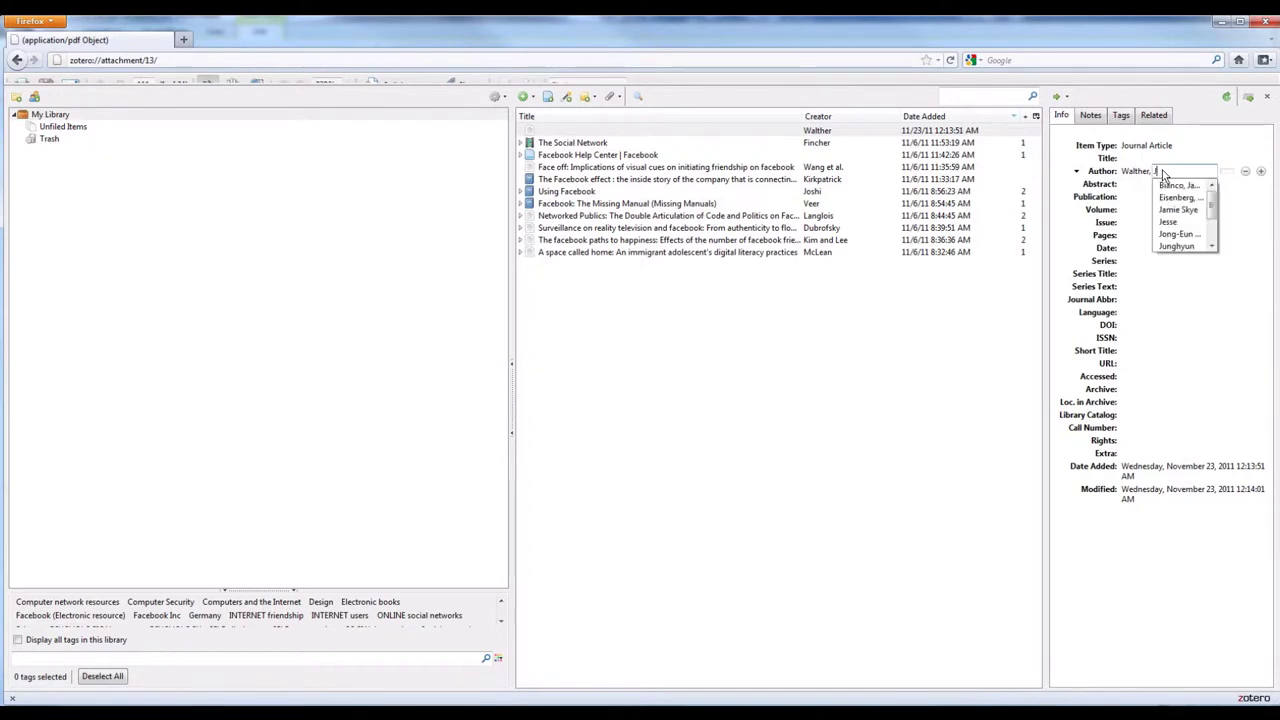
pyautogui.write('.B.')
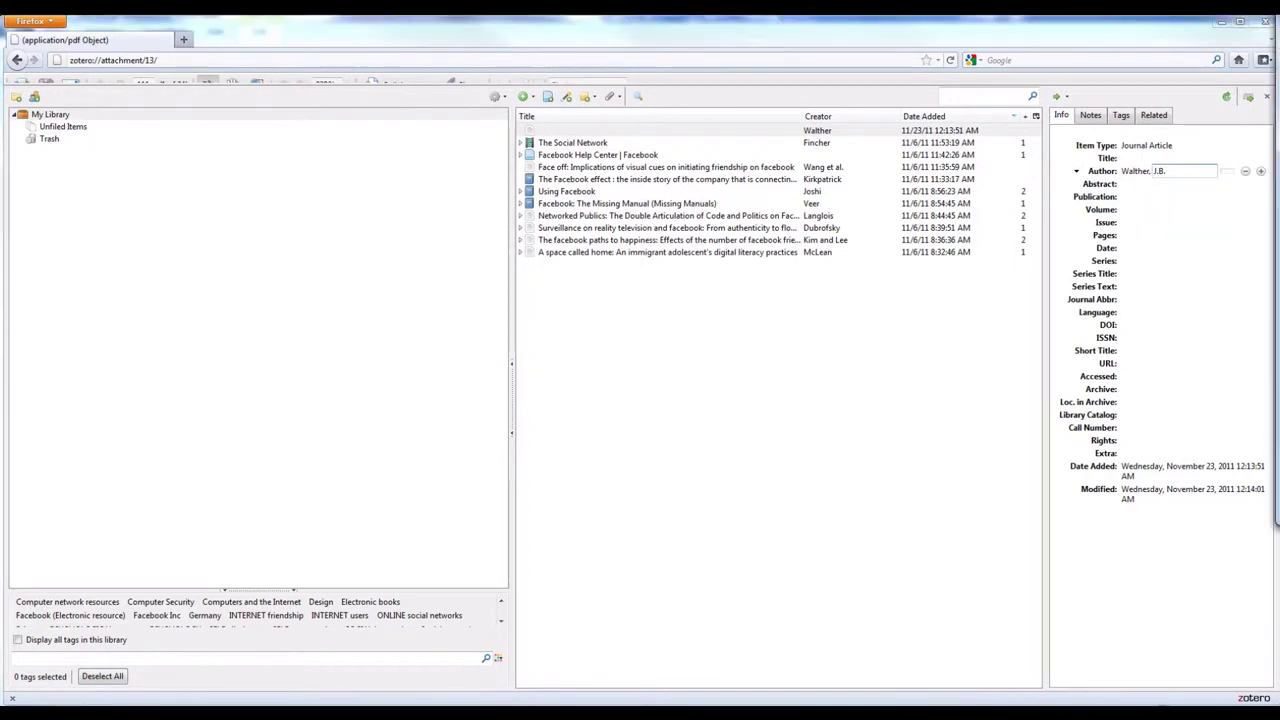
pyautogui.press('Return')
# Step: Set the new journal article's publication to Communication Research
pyautogui.click(1128, 200)
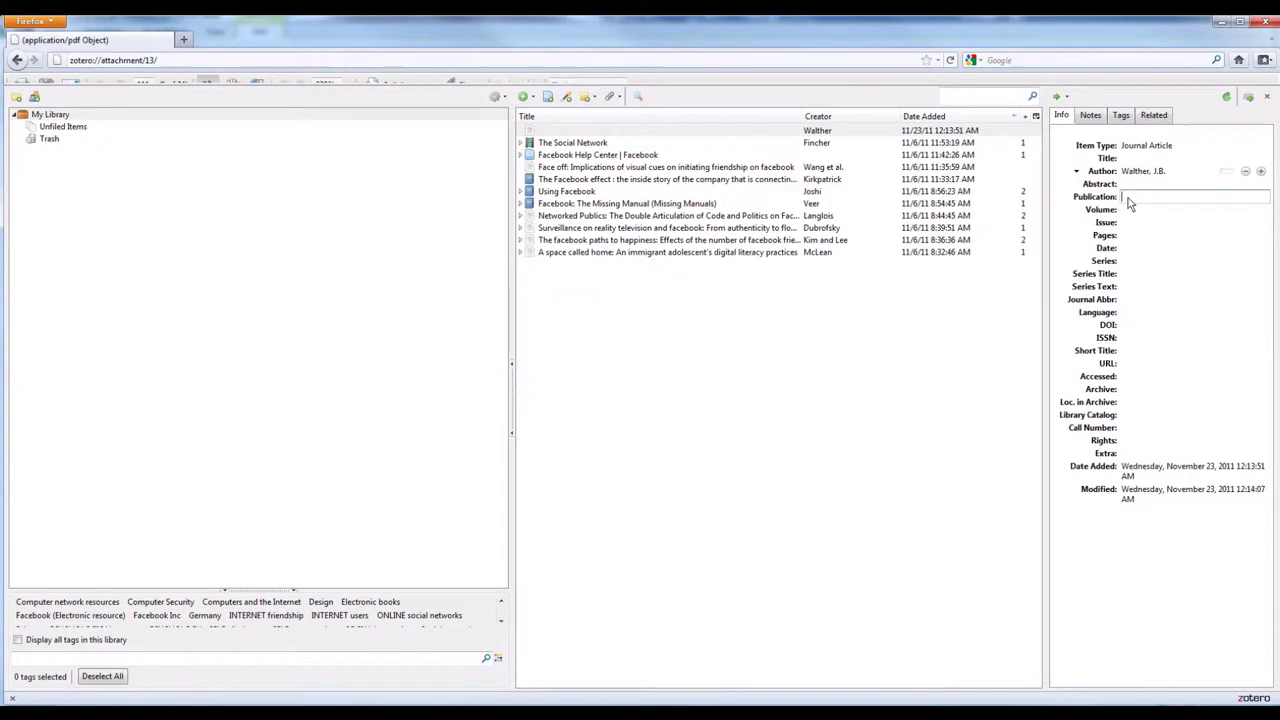
pyautogui.write('Co')
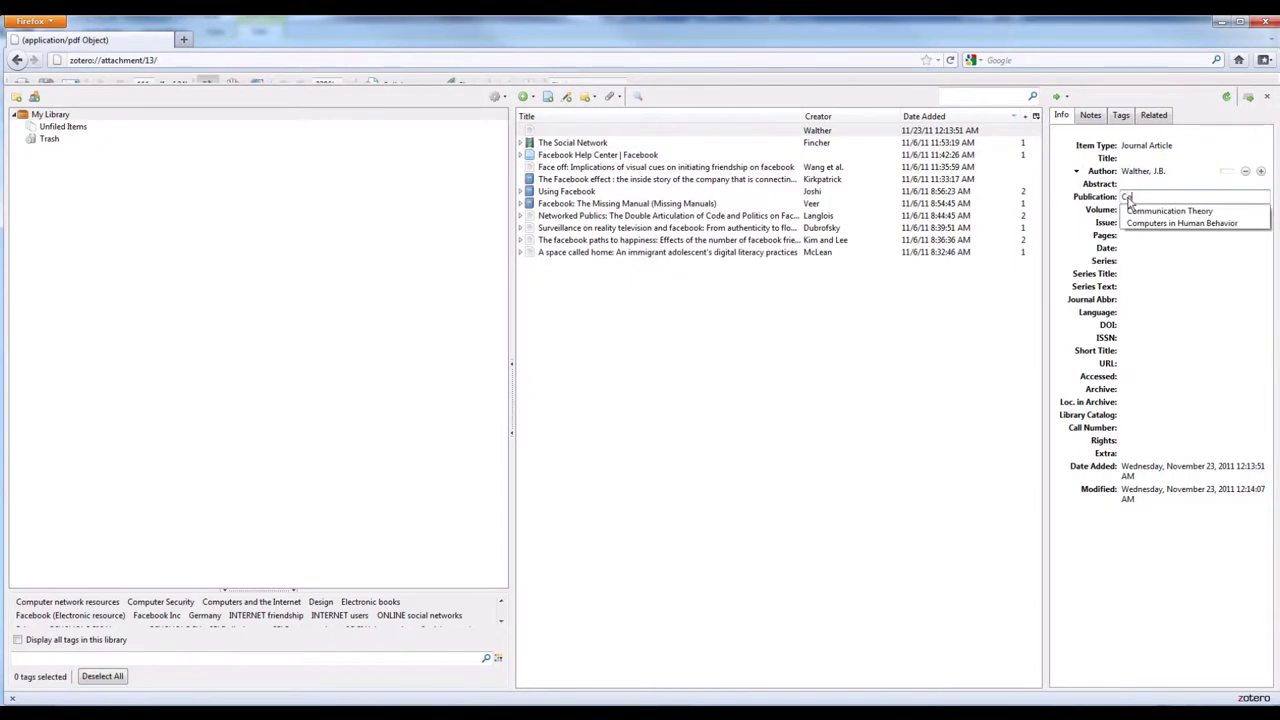
pyautogui.write('mmunication')
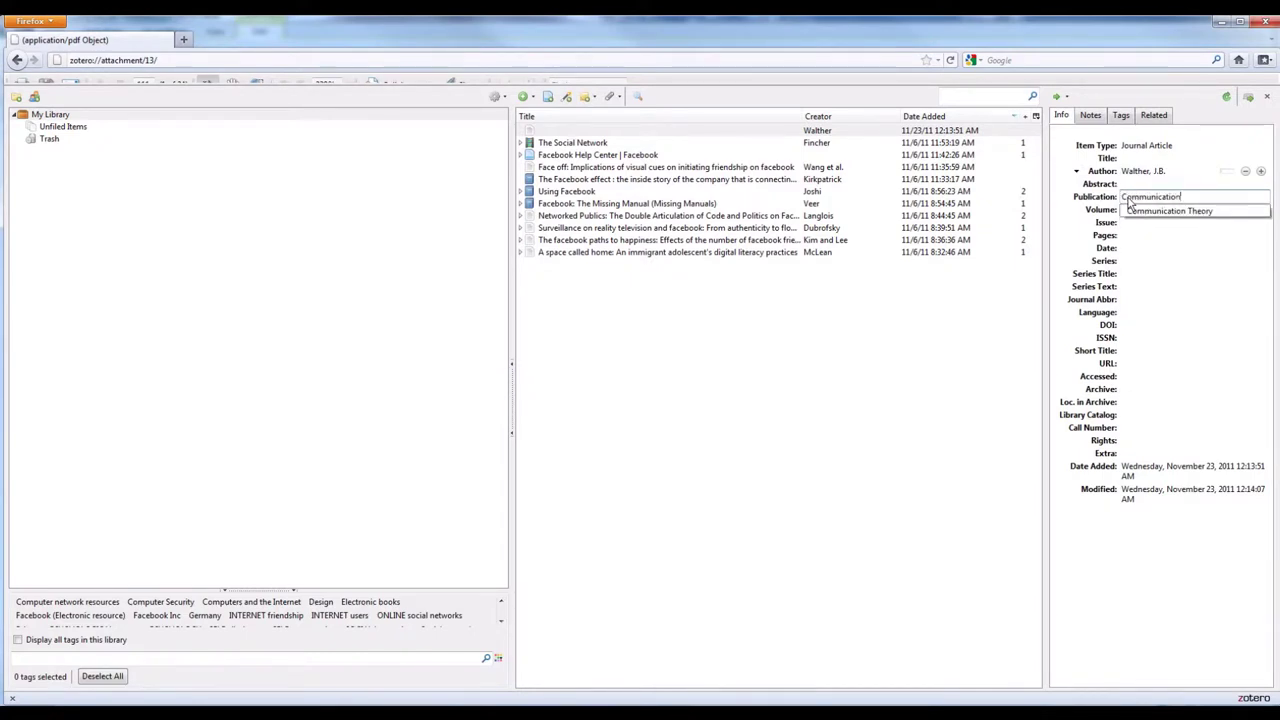
pyautogui.write(' Research')
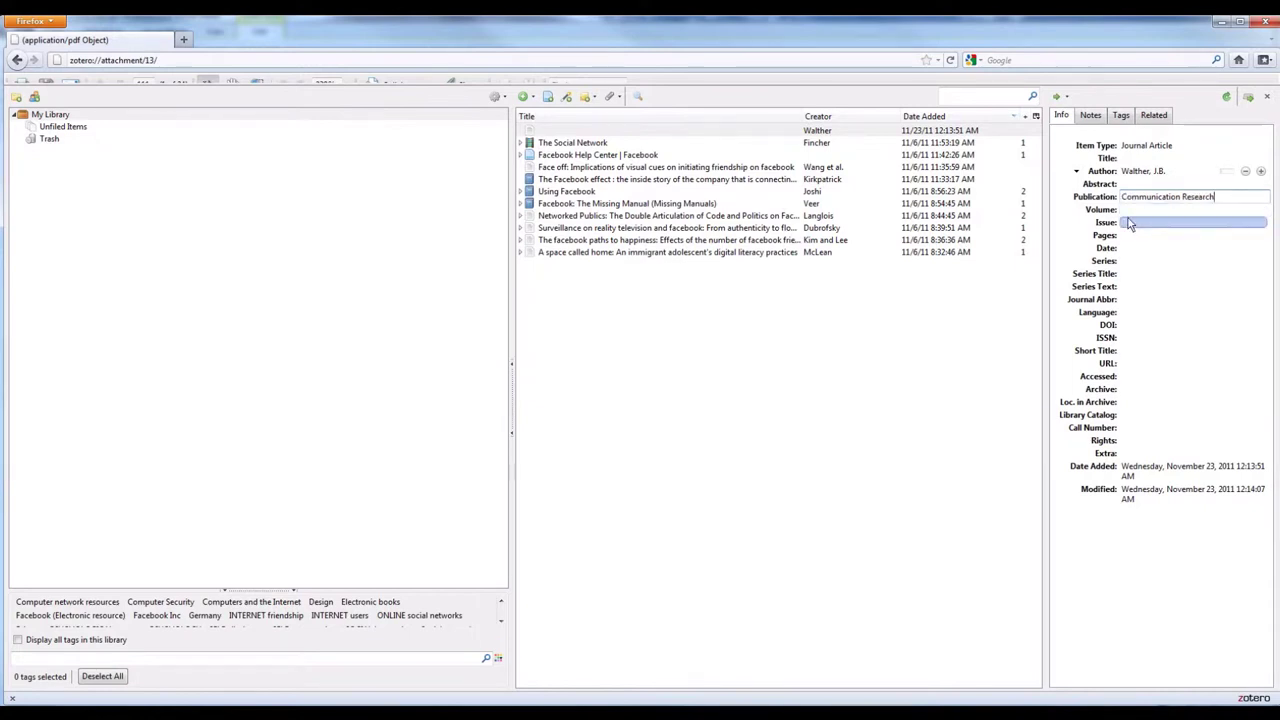
pyautogui.click(1129, 212)
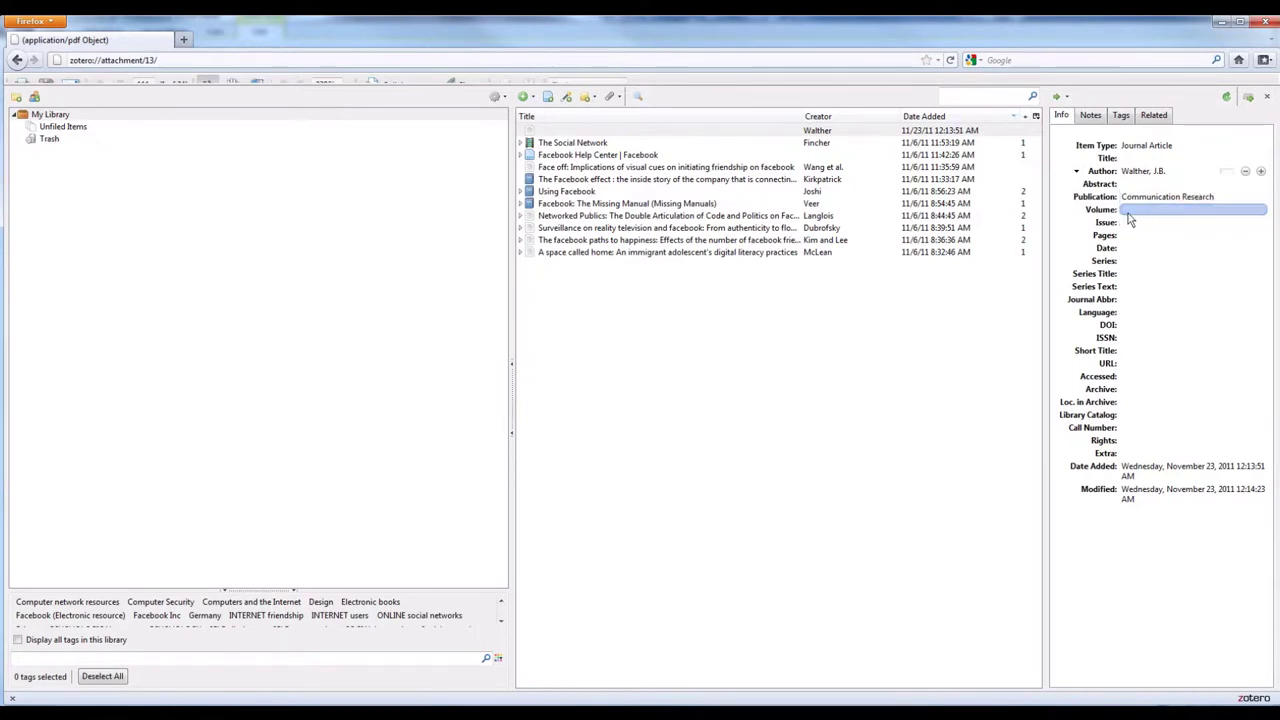
# Step: Set the journal article's volume to 23, issue to 1 and pages to 3-43
pyautogui.click(1128, 213)
pyautogui.write('23')
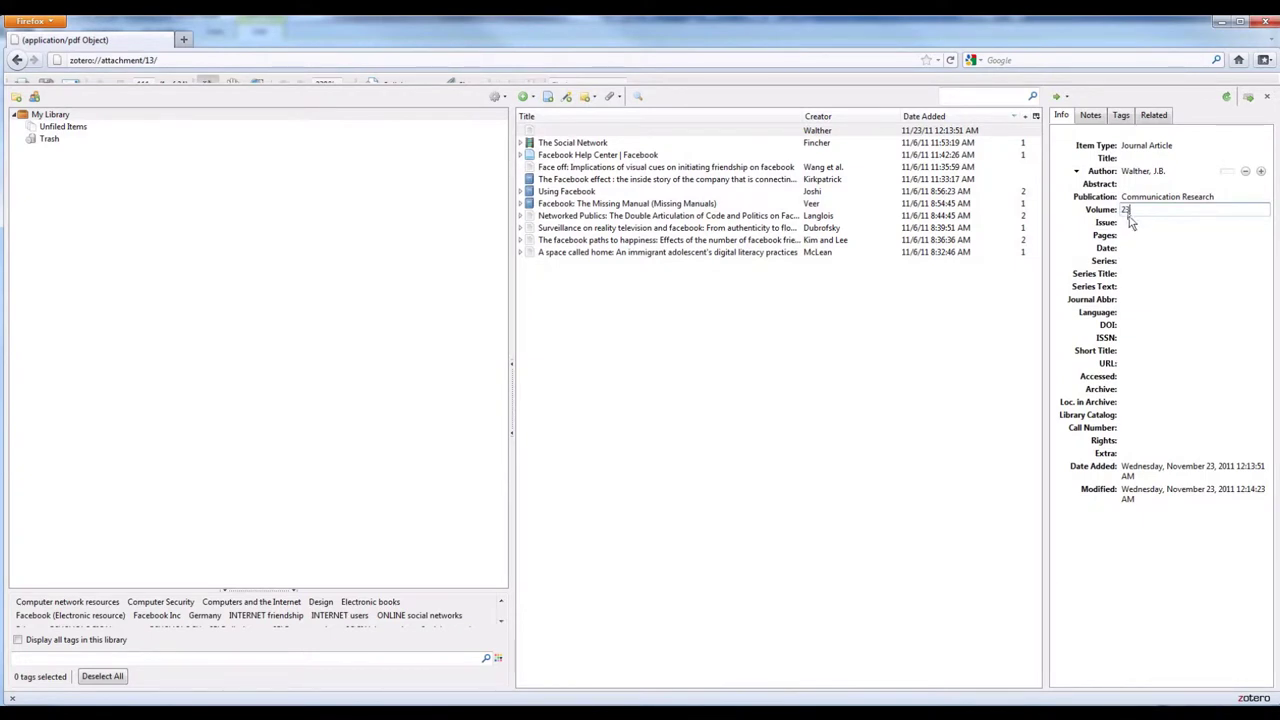
pyautogui.click(1130, 223)
pyautogui.write('1')
pyautogui.click(1131, 234)
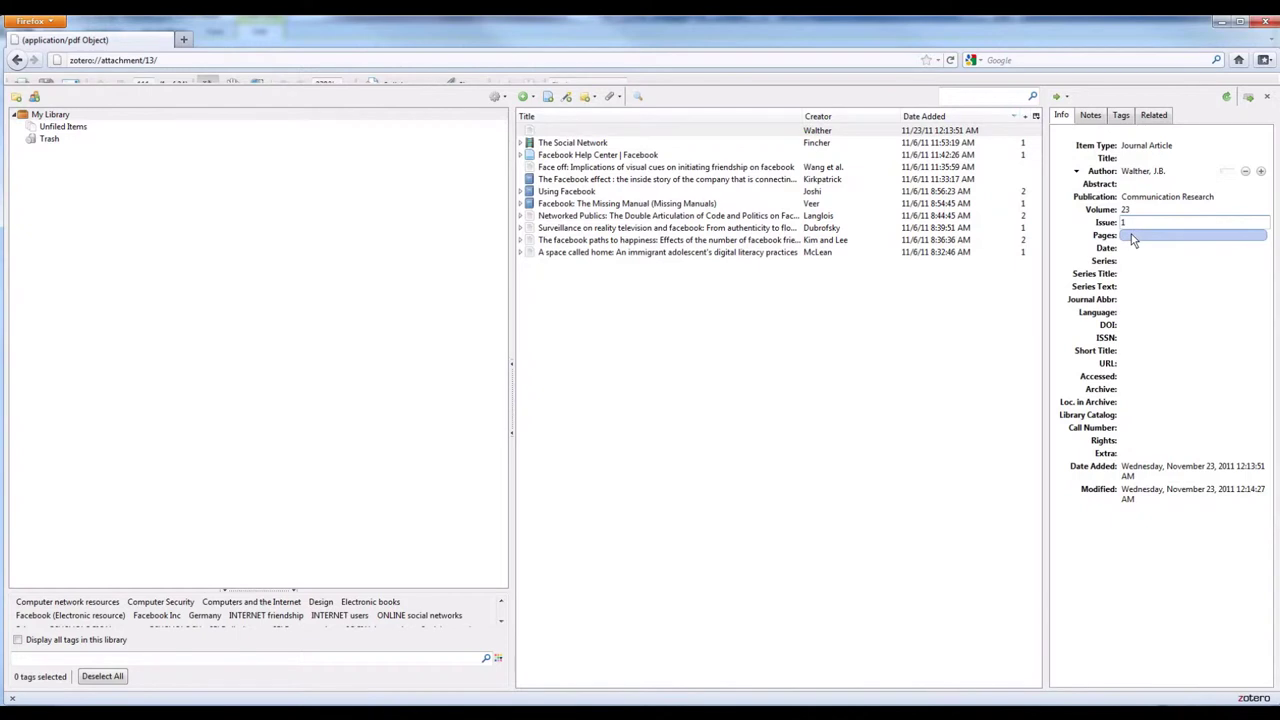
pyautogui.write('3')
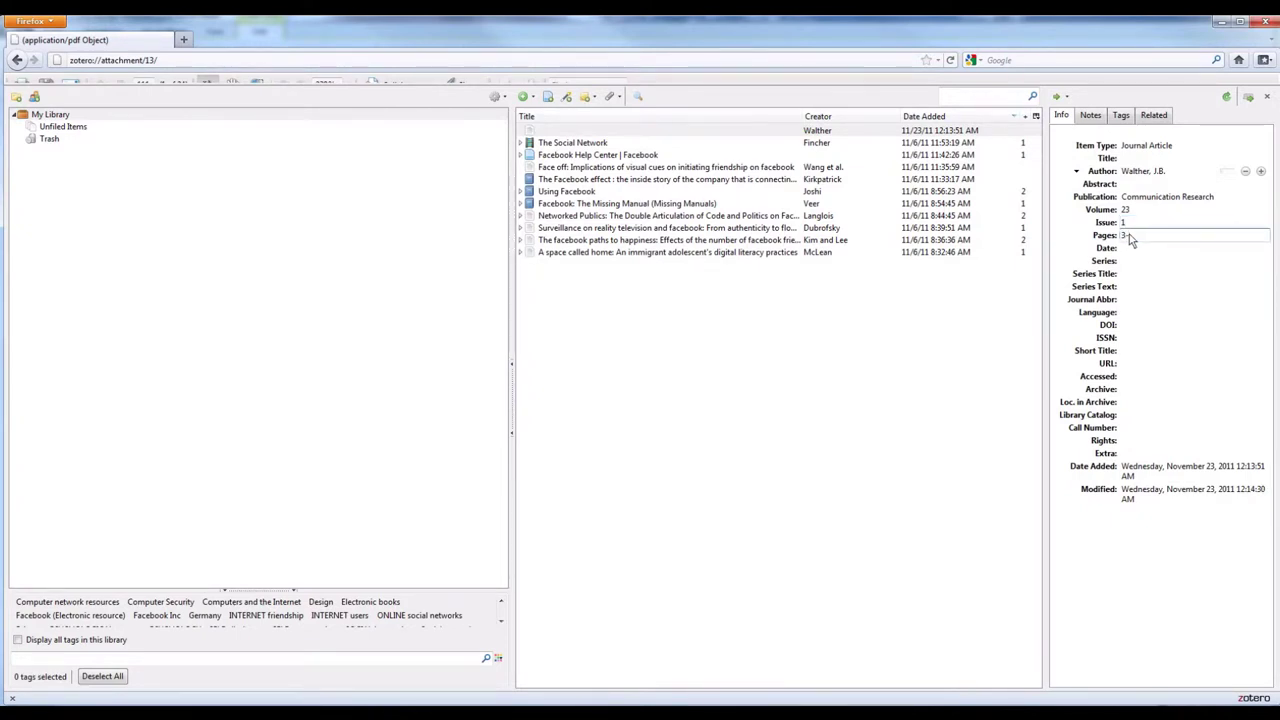
pyautogui.write('-43')
# Step: Set the journal article's date to 1996
pyautogui.click(1128, 250)
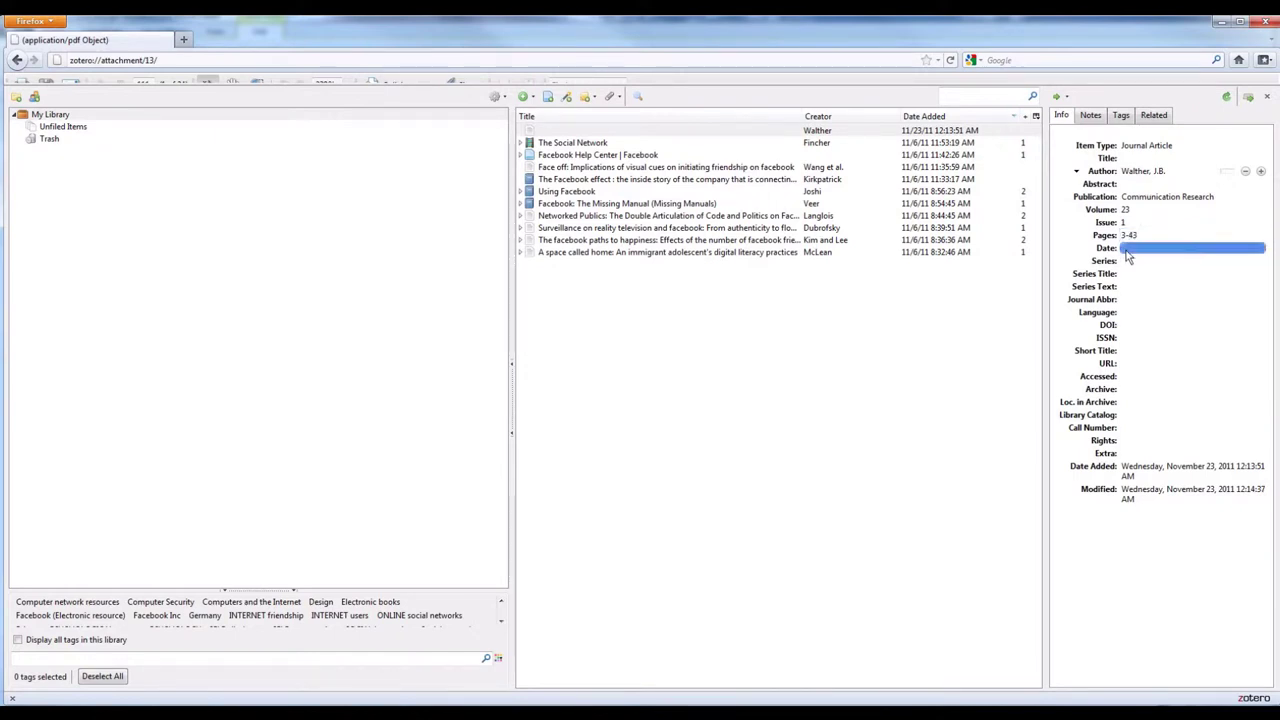
pyautogui.write('199')
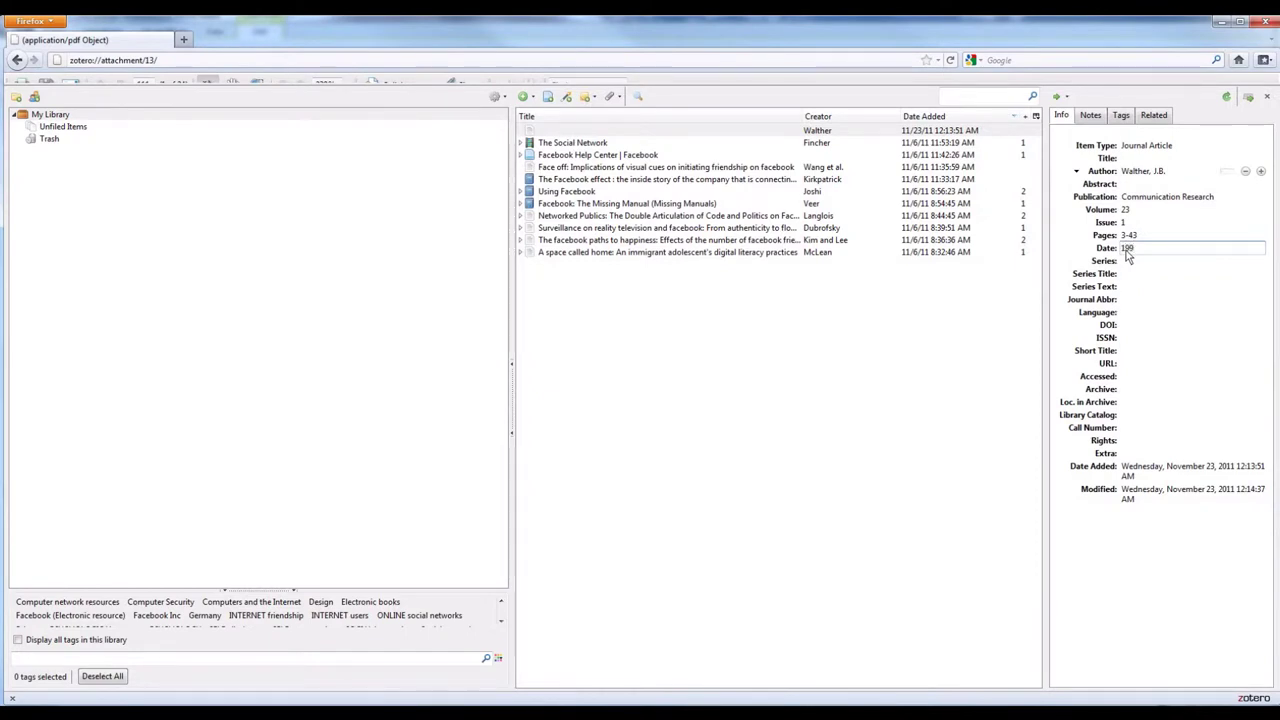
pyautogui.write('6')
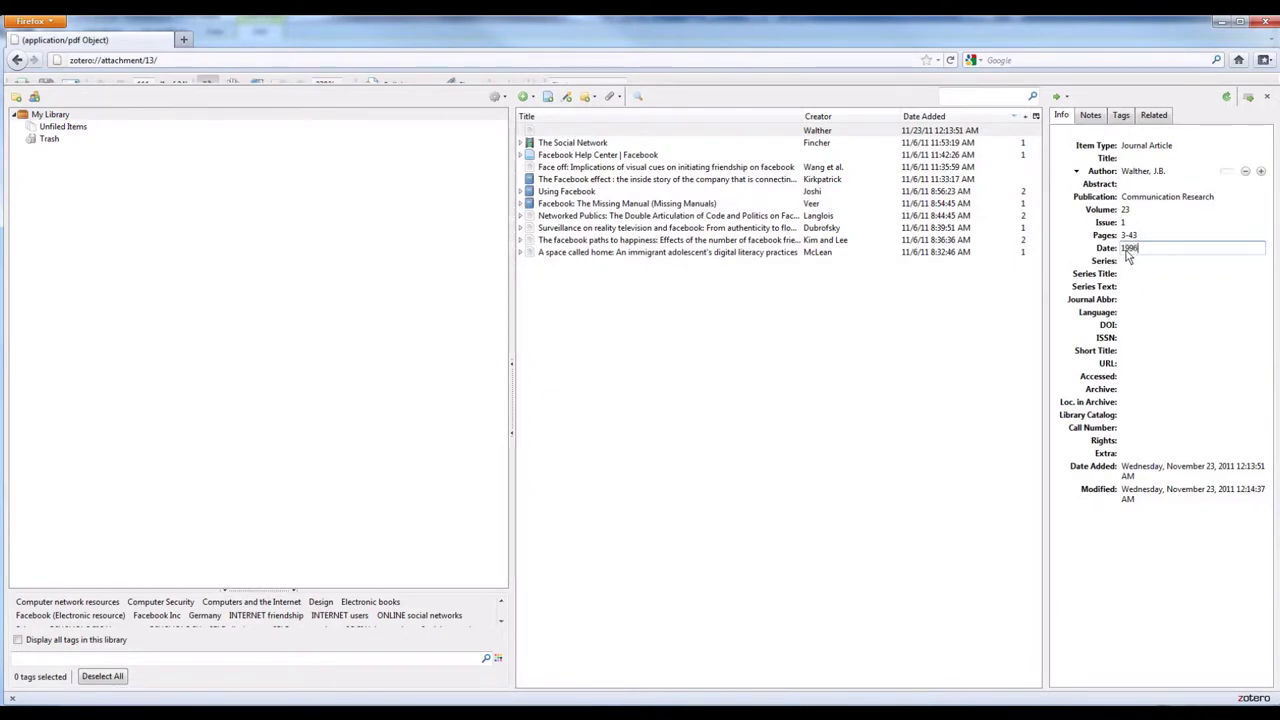
pyautogui.press('Return')
pyautogui.click(1133, 326)
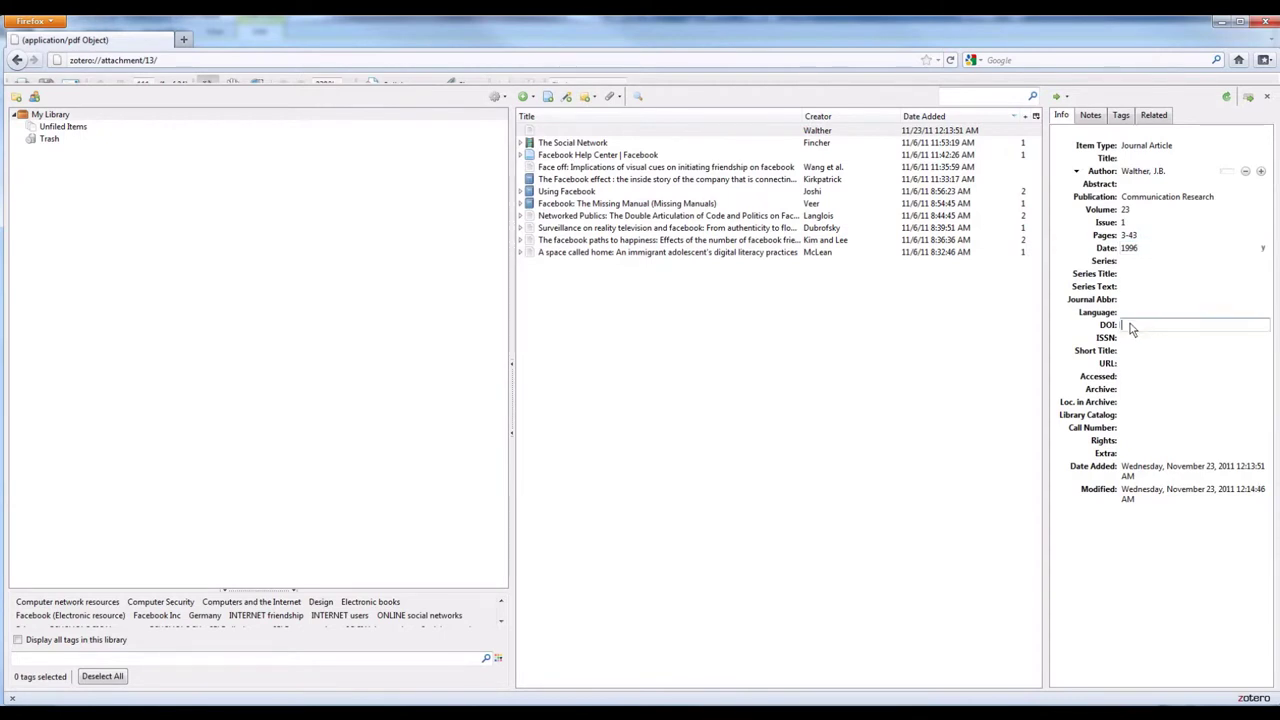
pyautogui.write('10.1177/00')
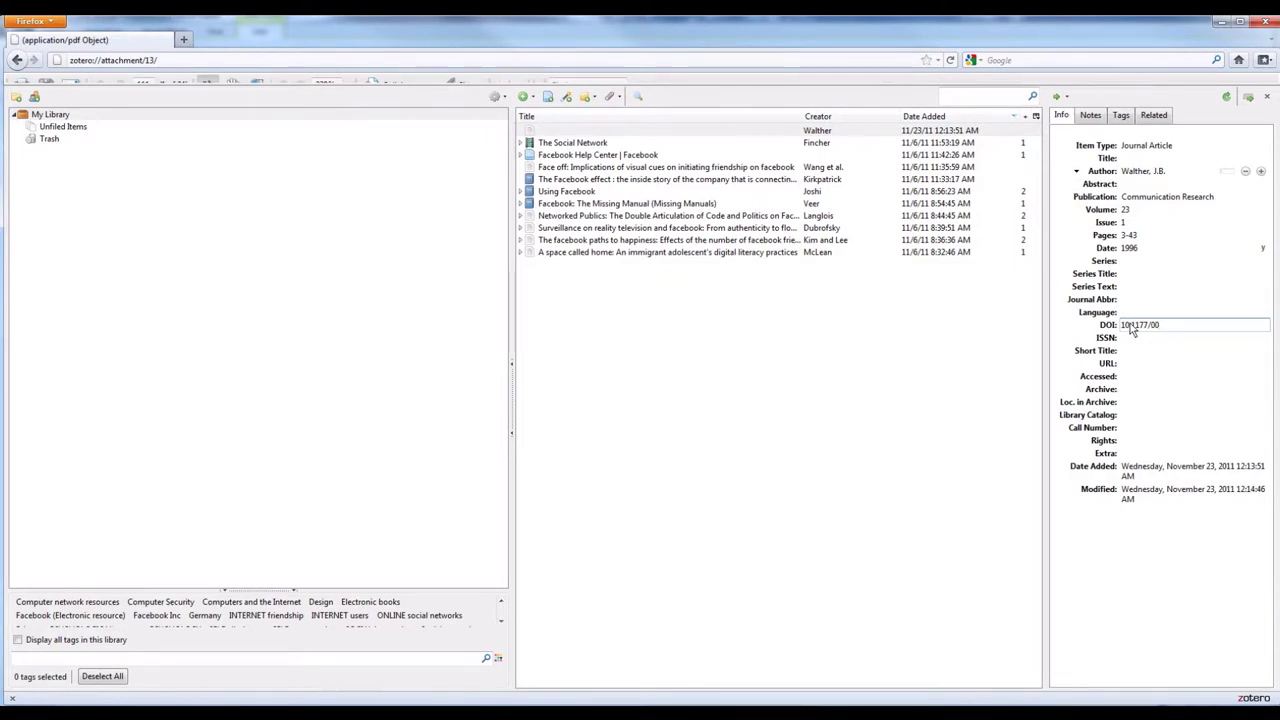
pyautogui.write('9365096023')
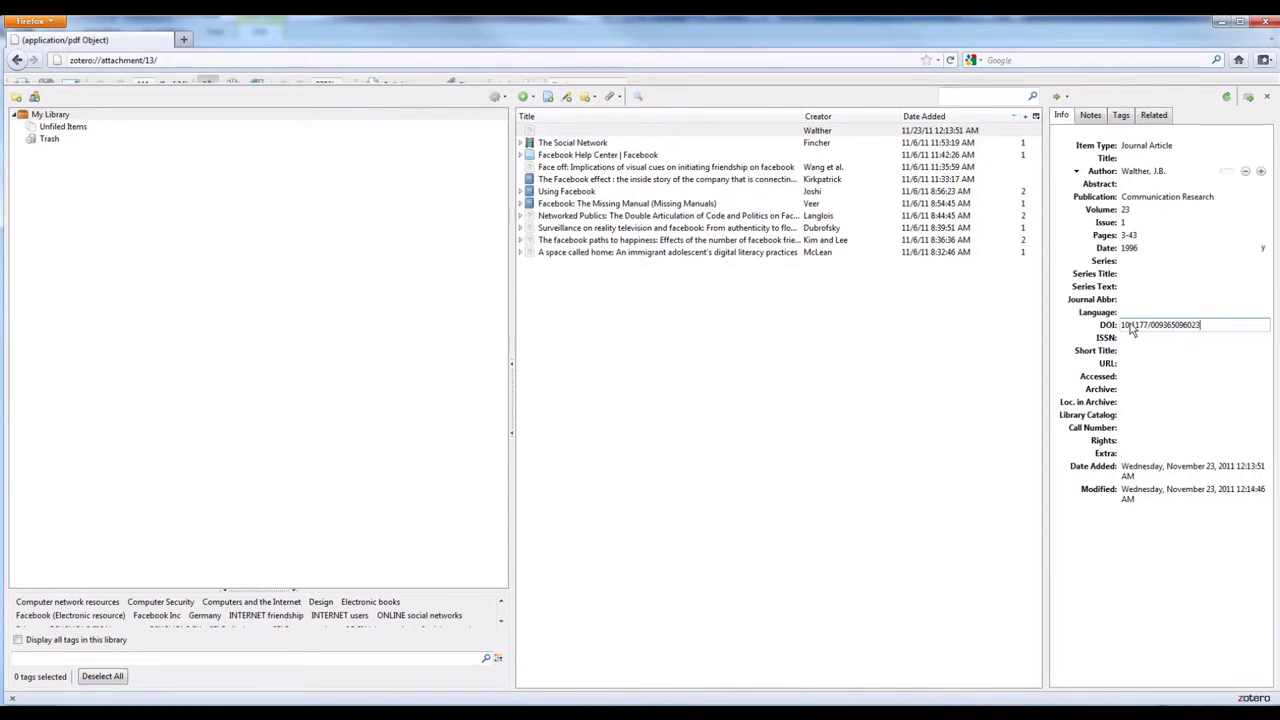
pyautogui.write('00100')
pyautogui.click(1135, 340)
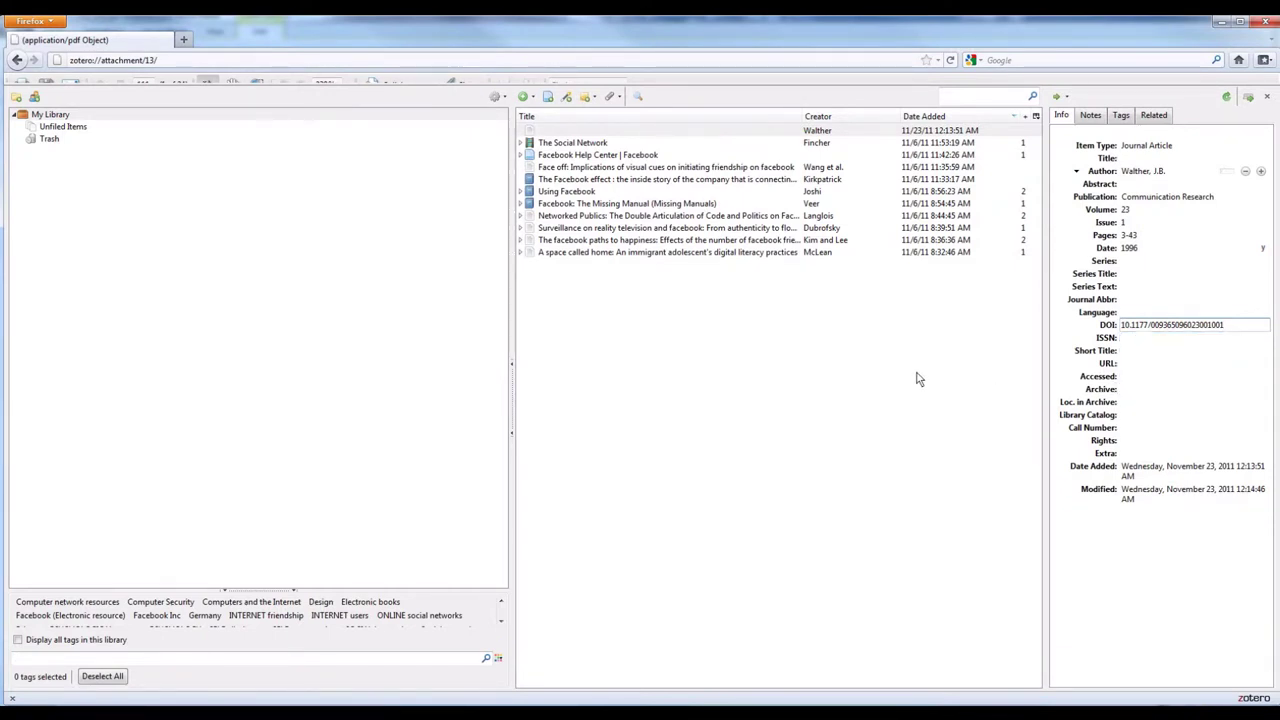
# Step: Title the journal article "Computer-mediated communication: Impersonal, interpersonal, and hyperpersonal interaction"
pyautogui.click(1136, 160)
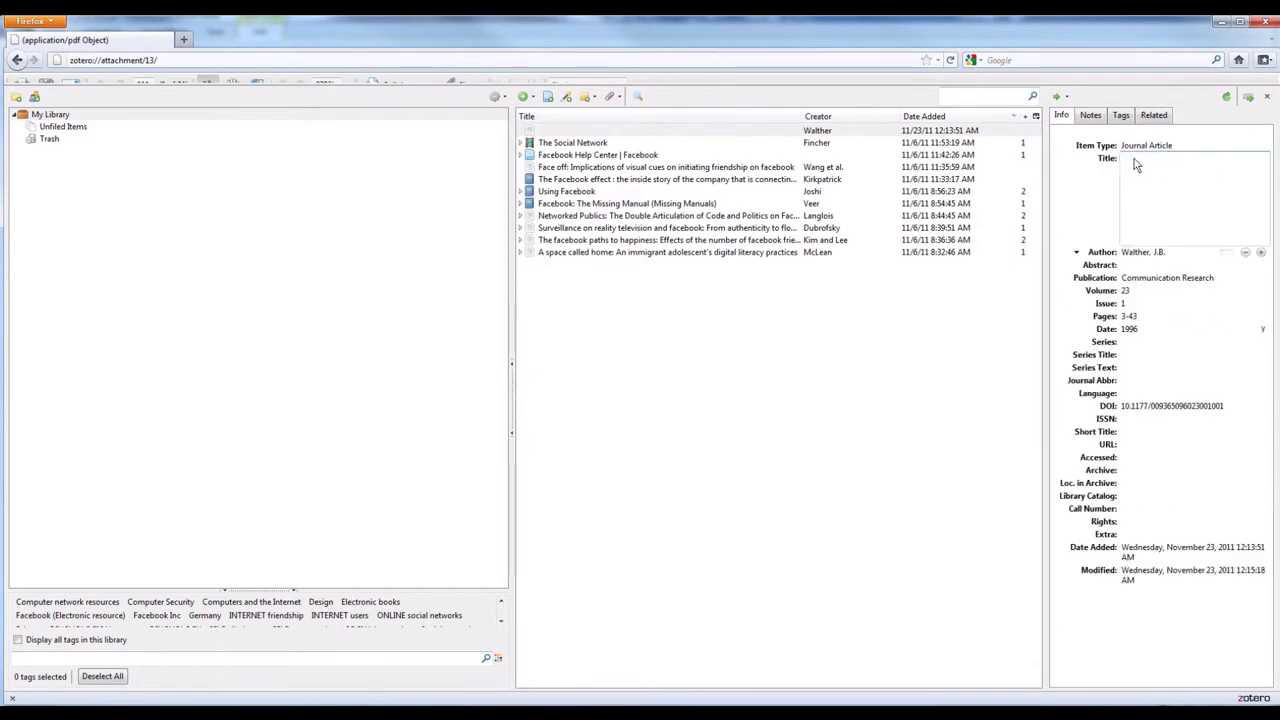
pyautogui.write('Computer-mediated communication: Impersonal')
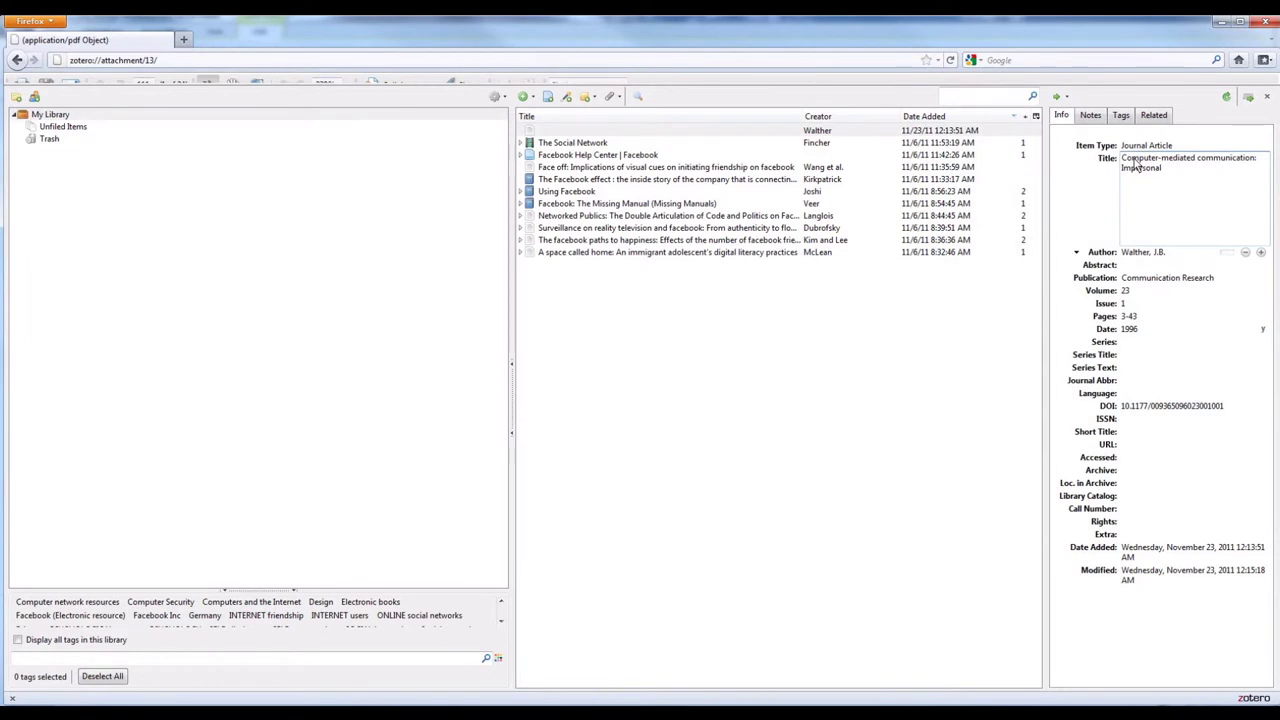
pyautogui.write(', interpersonal, and')
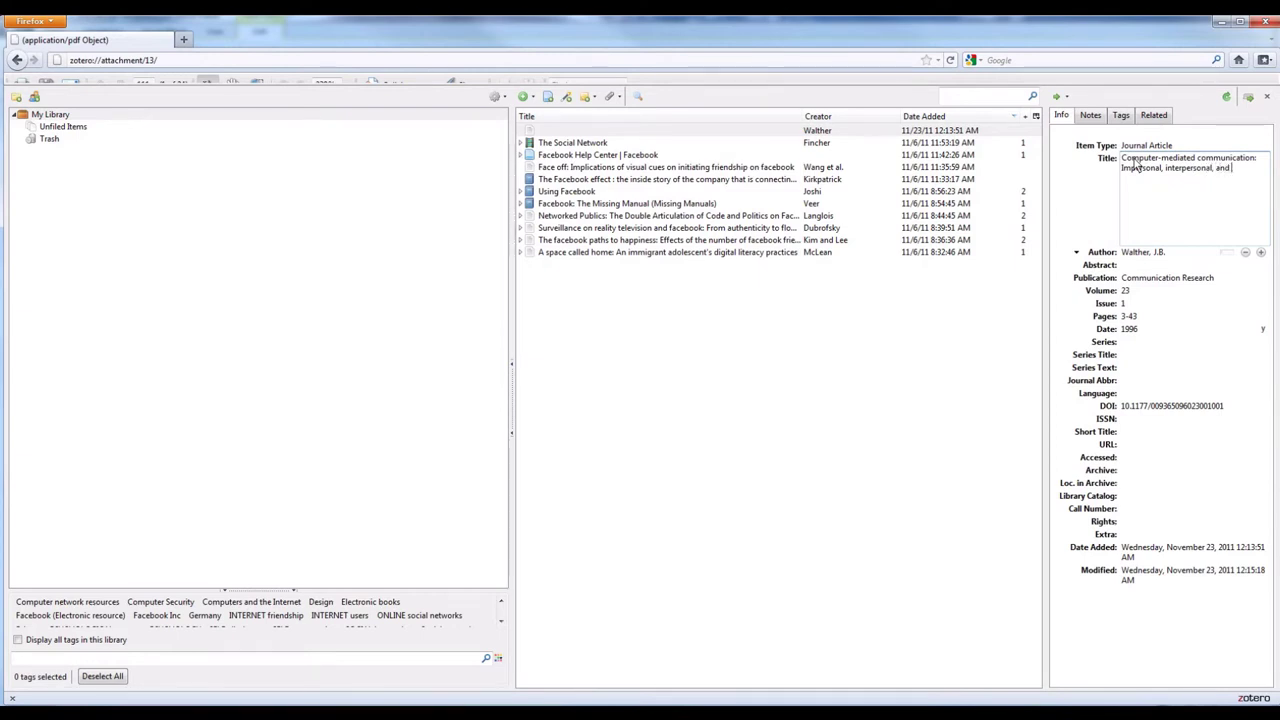
pyautogui.write(' hyperpersonal interaction')
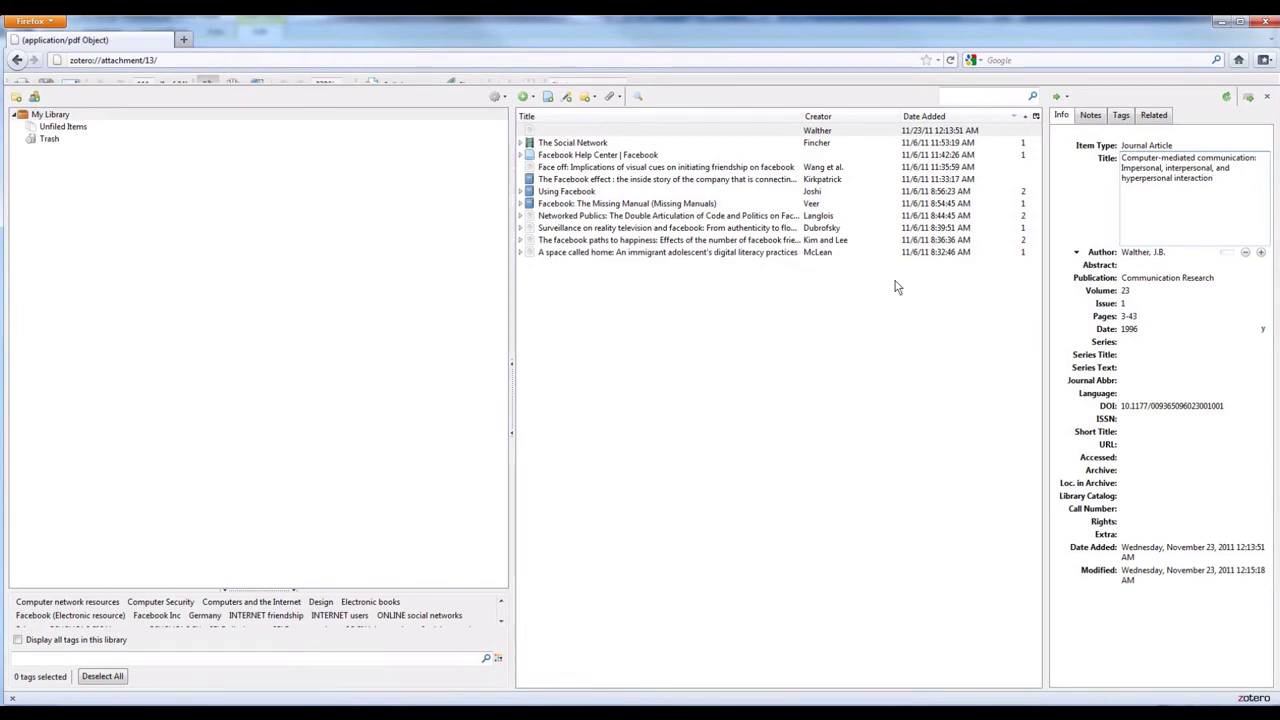
pyautogui.click(895, 312)
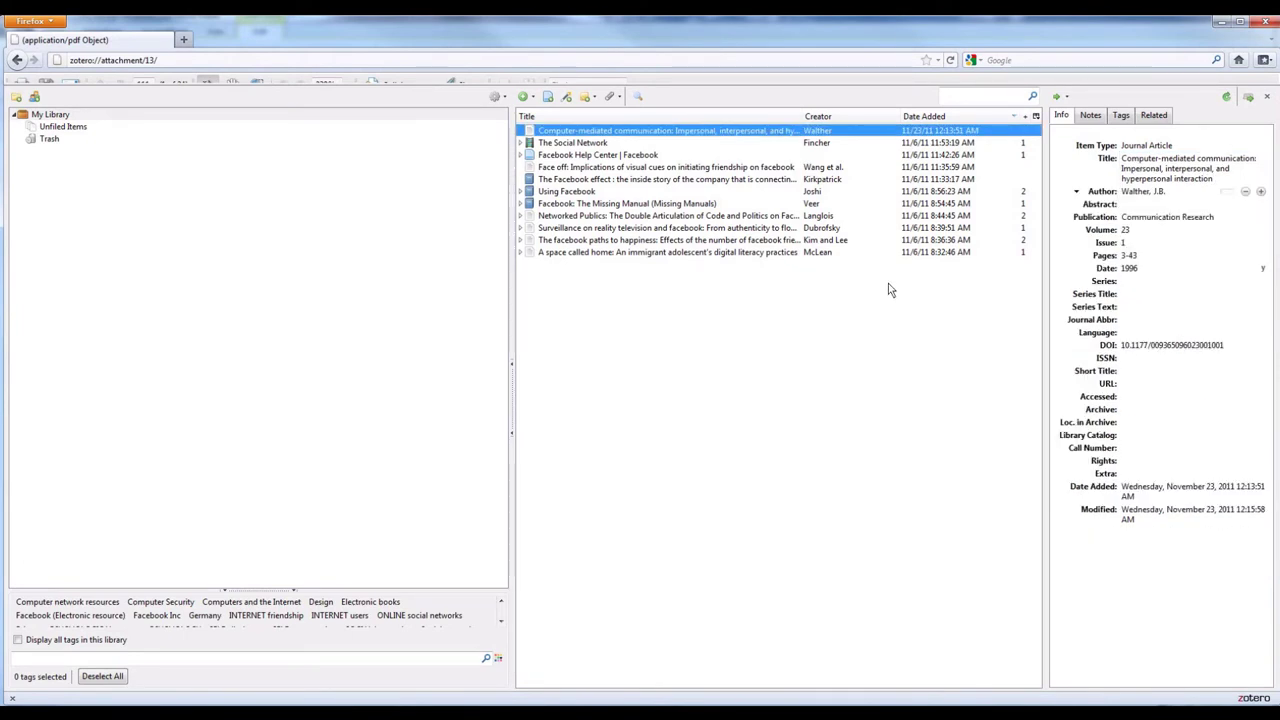